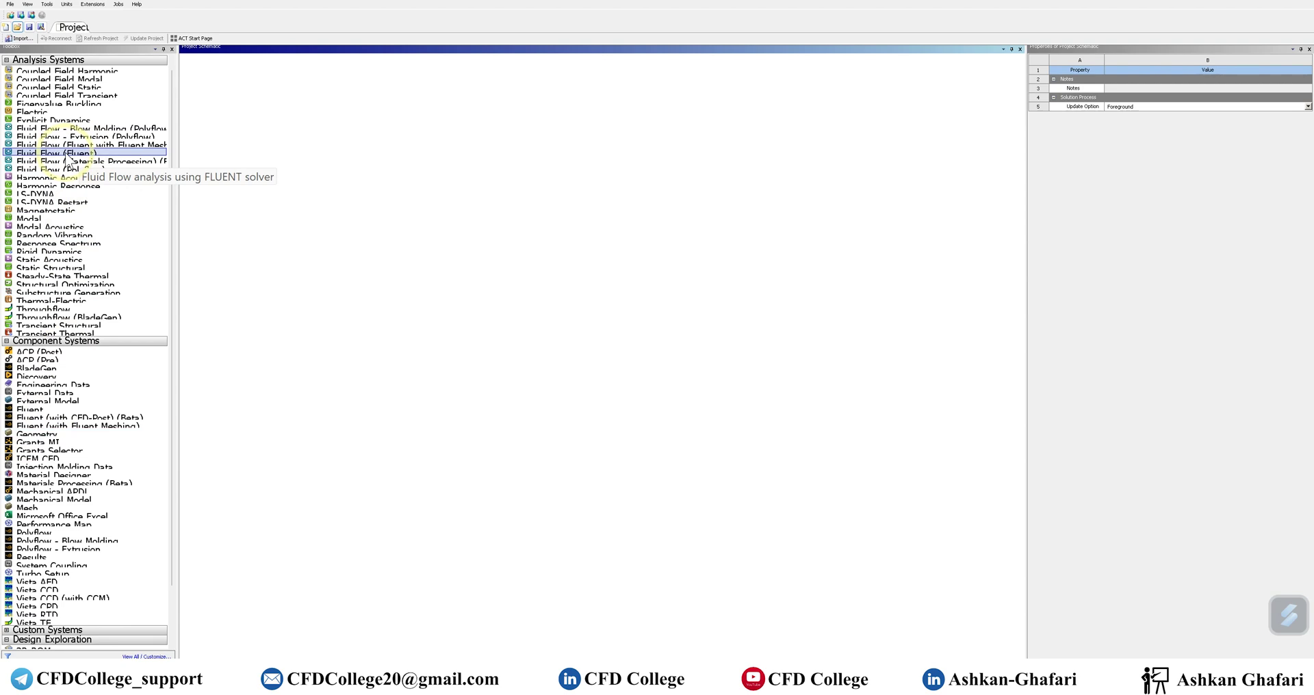
Step: Add a Fluid Flow (Fluent) analysis system to the project and open its geometry in DesignModeler
{"action": "left_click_drag", "start_coordinate": [69, 157], "coordinate": [255, 102]}
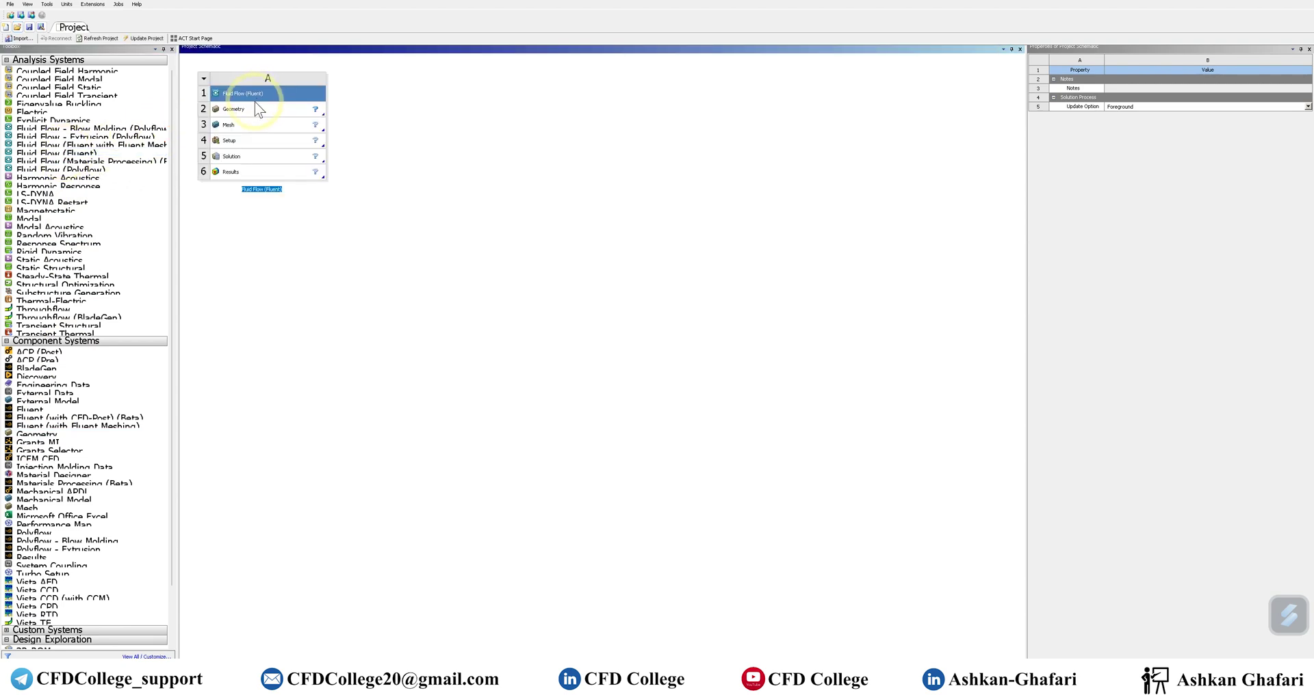
{"action": "left_click", "coordinate": [257, 112]}
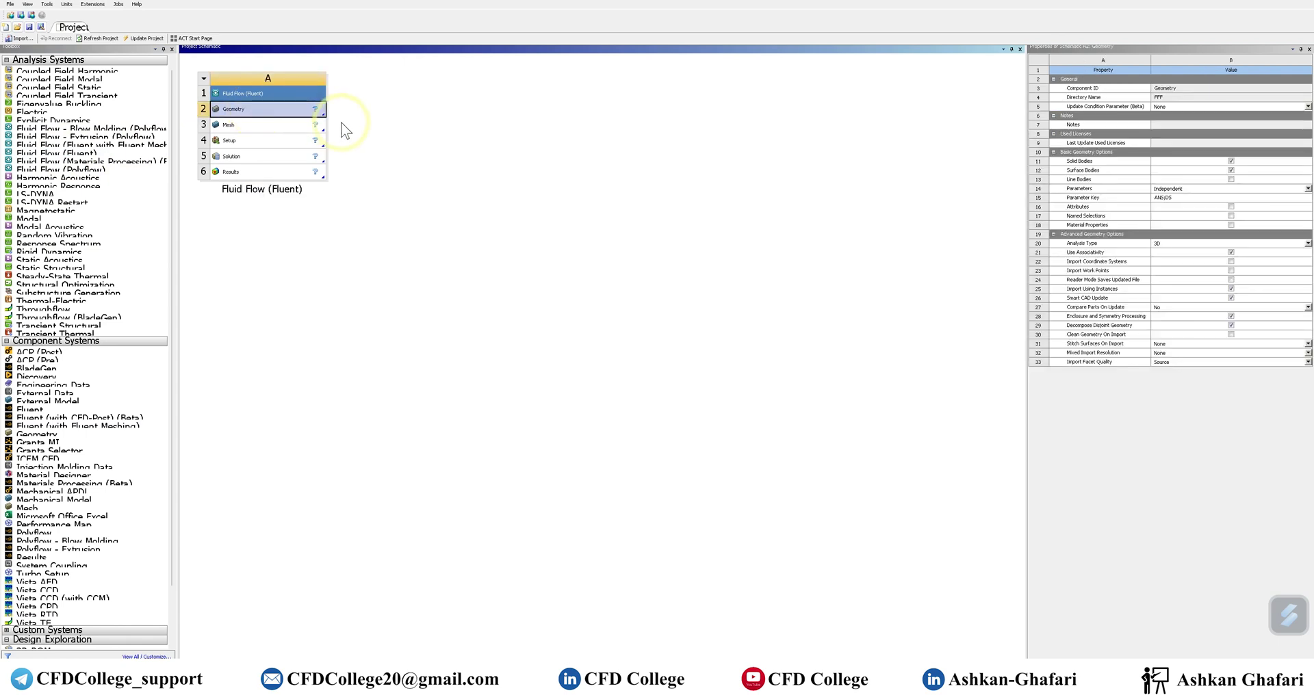
{"action": "right_click", "coordinate": [254, 110]}
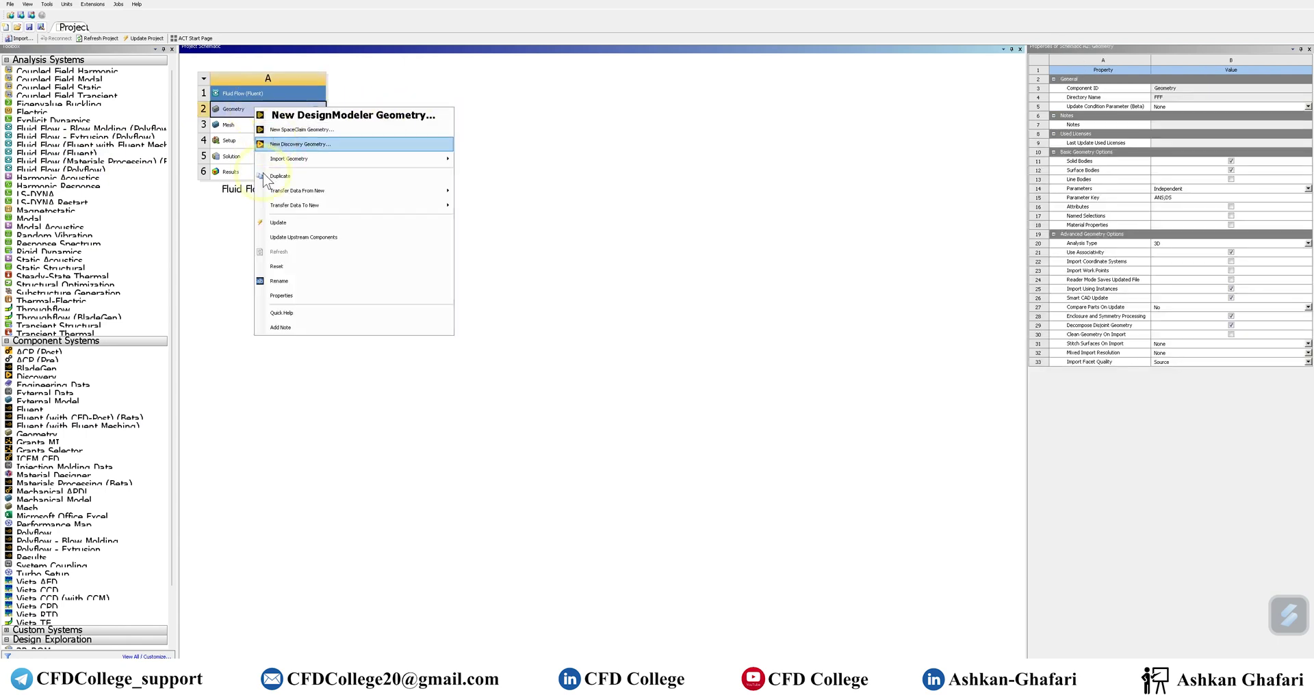
{"action": "left_click", "coordinate": [680, 186]}
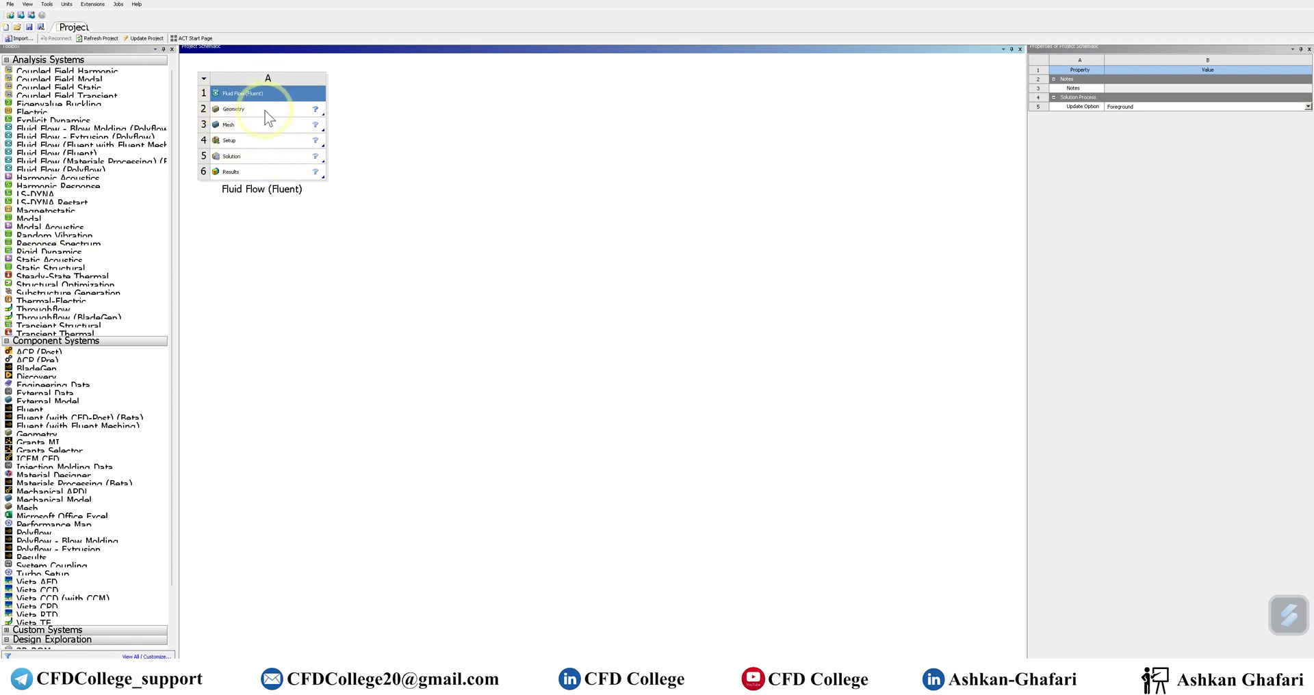
{"action": "left_click", "coordinate": [268, 116]}
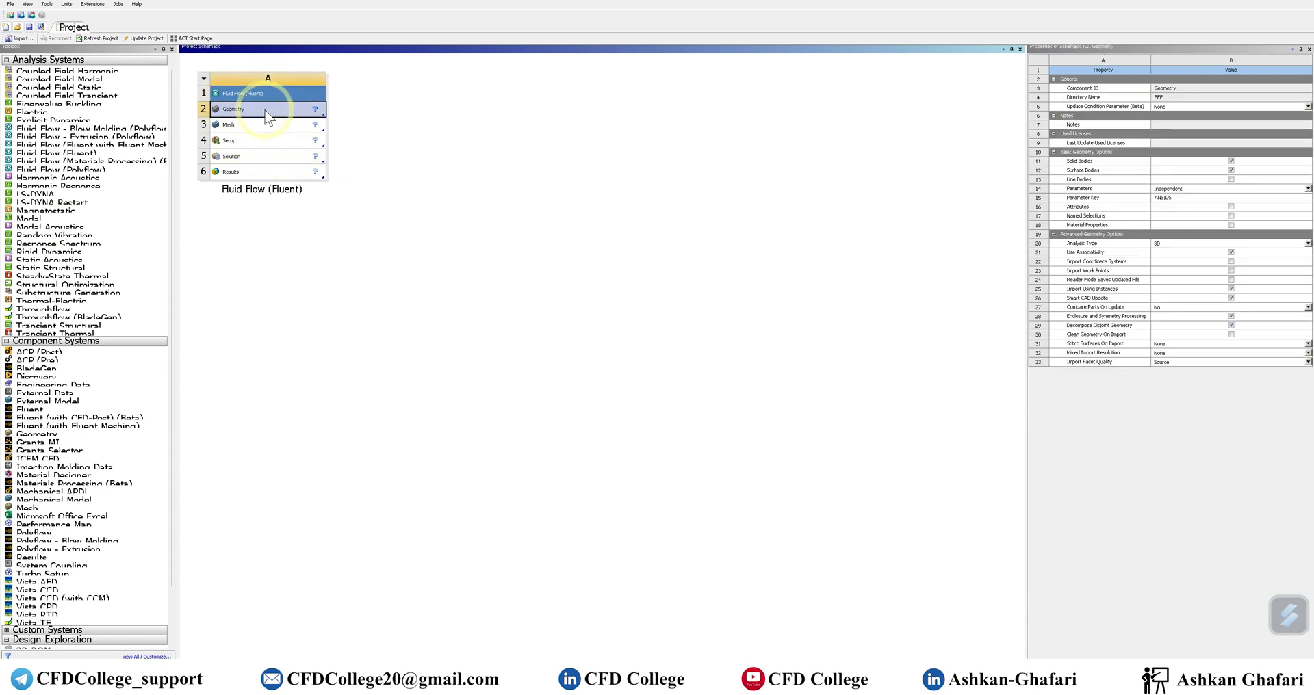
{"action": "right_click", "coordinate": [269, 117]}
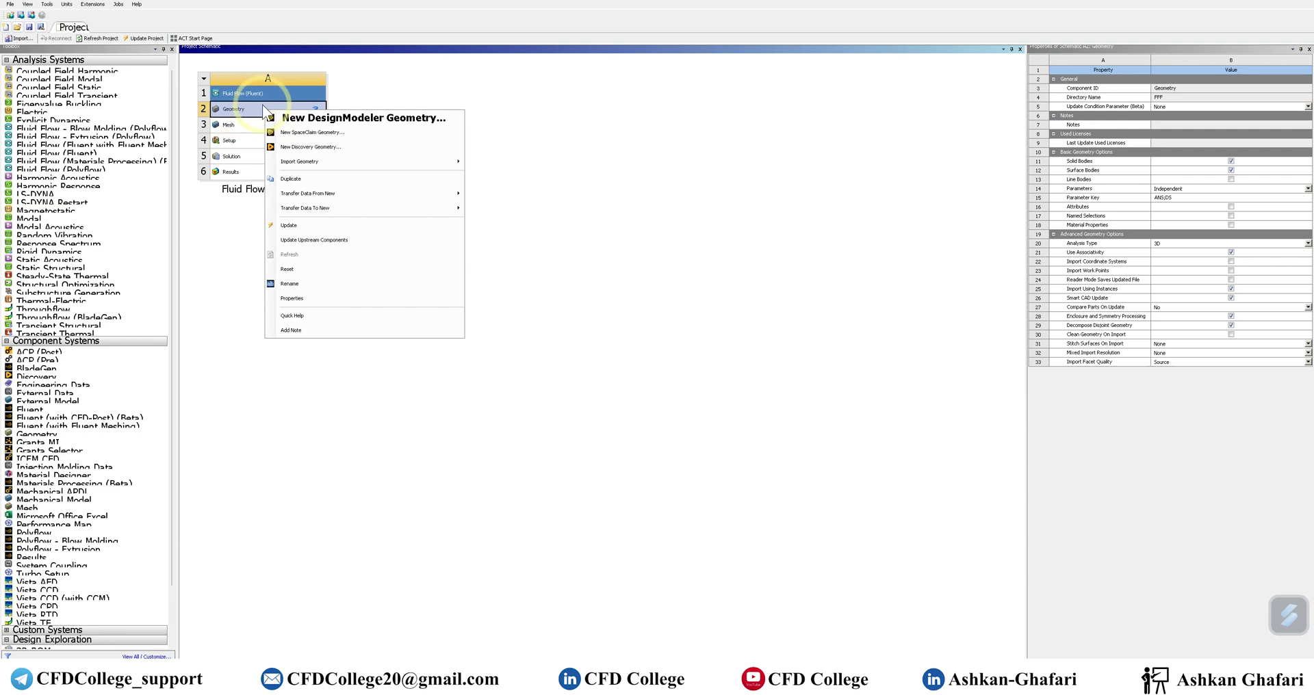
{"action": "left_click", "coordinate": [443, 117]}
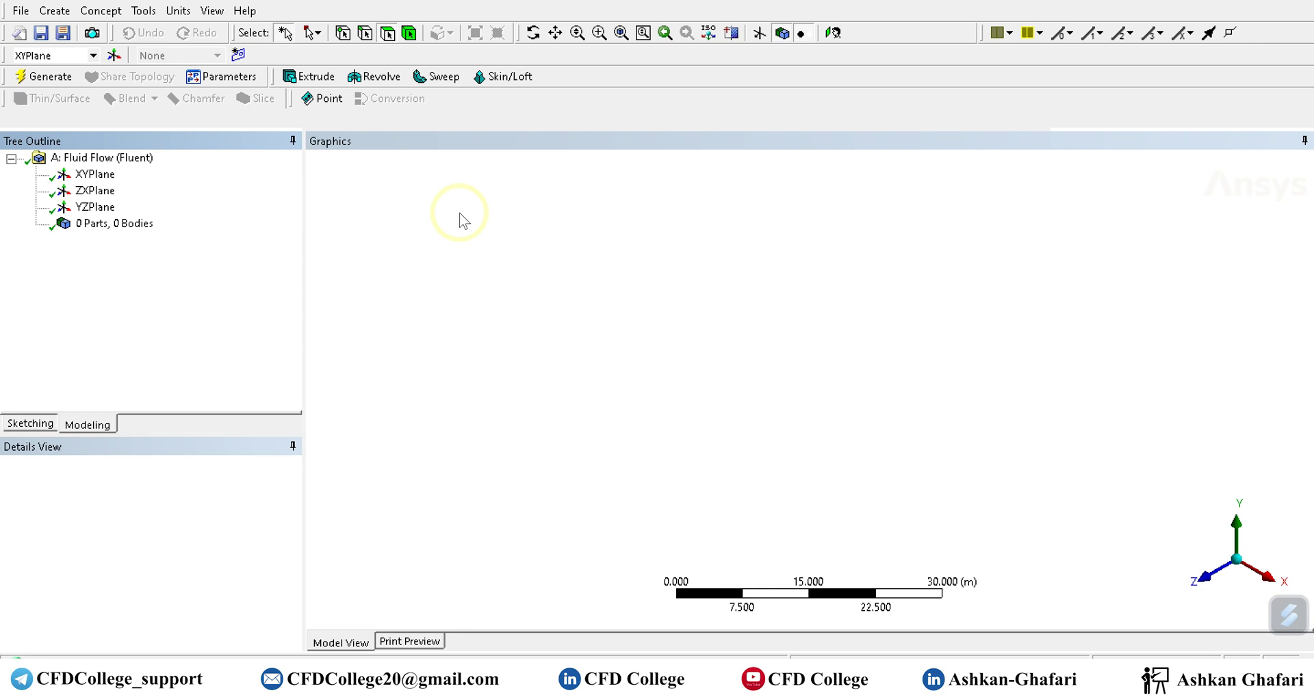
Step: Switch to the Airfoil Tools website and examine the NACA 2412 generator's plot, parameters, number of points, dat file and airfoil database list
{"action": "left_click", "coordinate": [514, 678]}
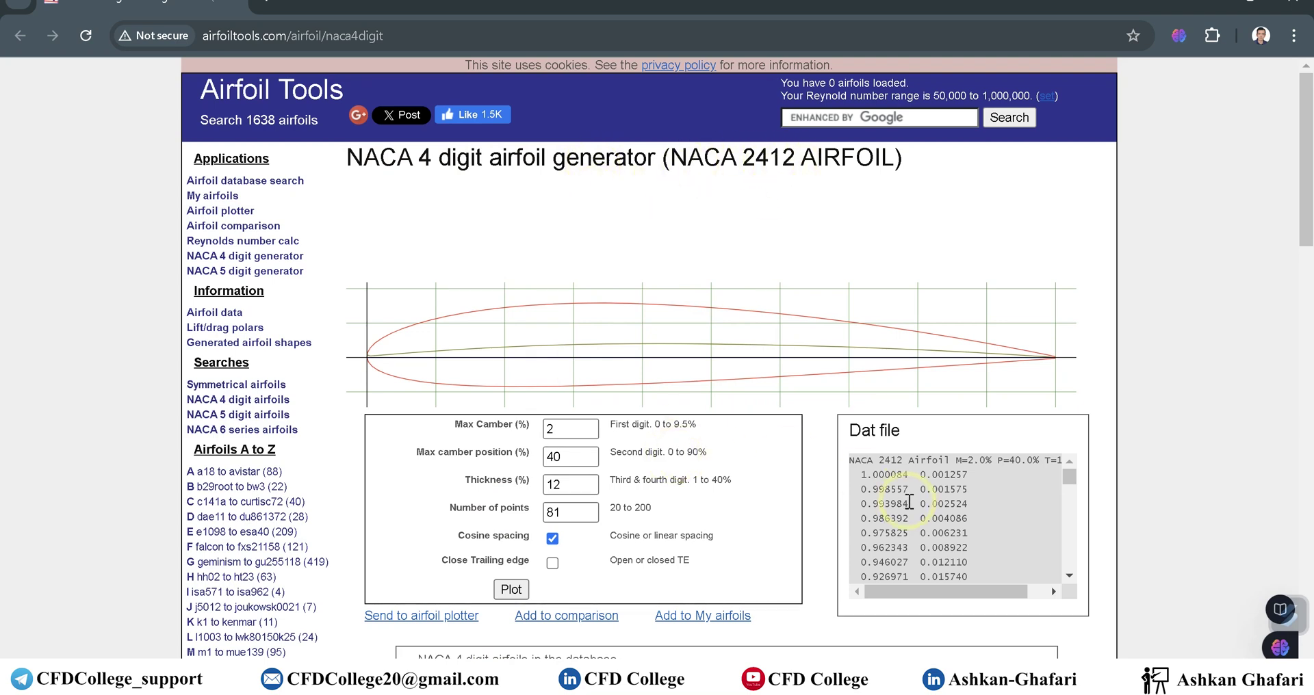
{"action": "scroll", "coordinate": [909, 503], "scroll_direction": "down", "scroll_amount": 20}
{"action": "left_click_drag", "start_coordinate": [1060, 560], "coordinate": [1068, 472]}
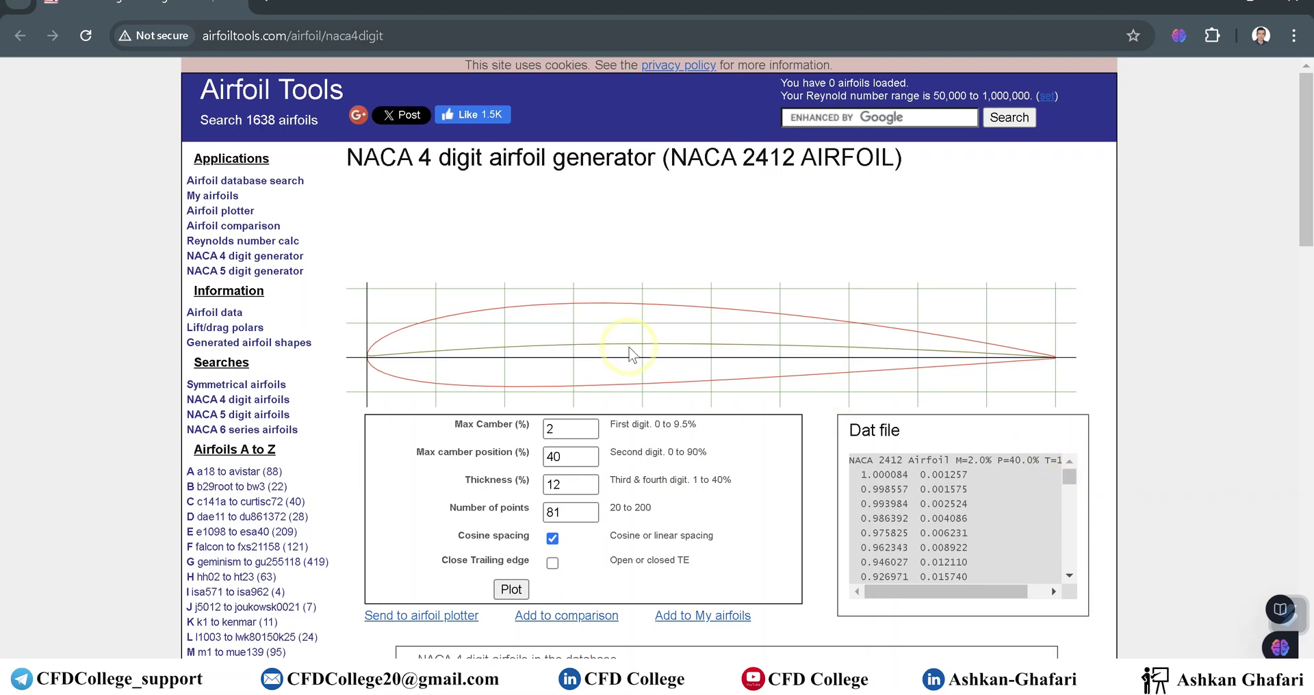
{"action": "scroll", "coordinate": [630, 352], "scroll_direction": "down", "scroll_amount": 2}
{"action": "scroll", "coordinate": [630, 353], "scroll_direction": "down", "scroll_amount": 2}
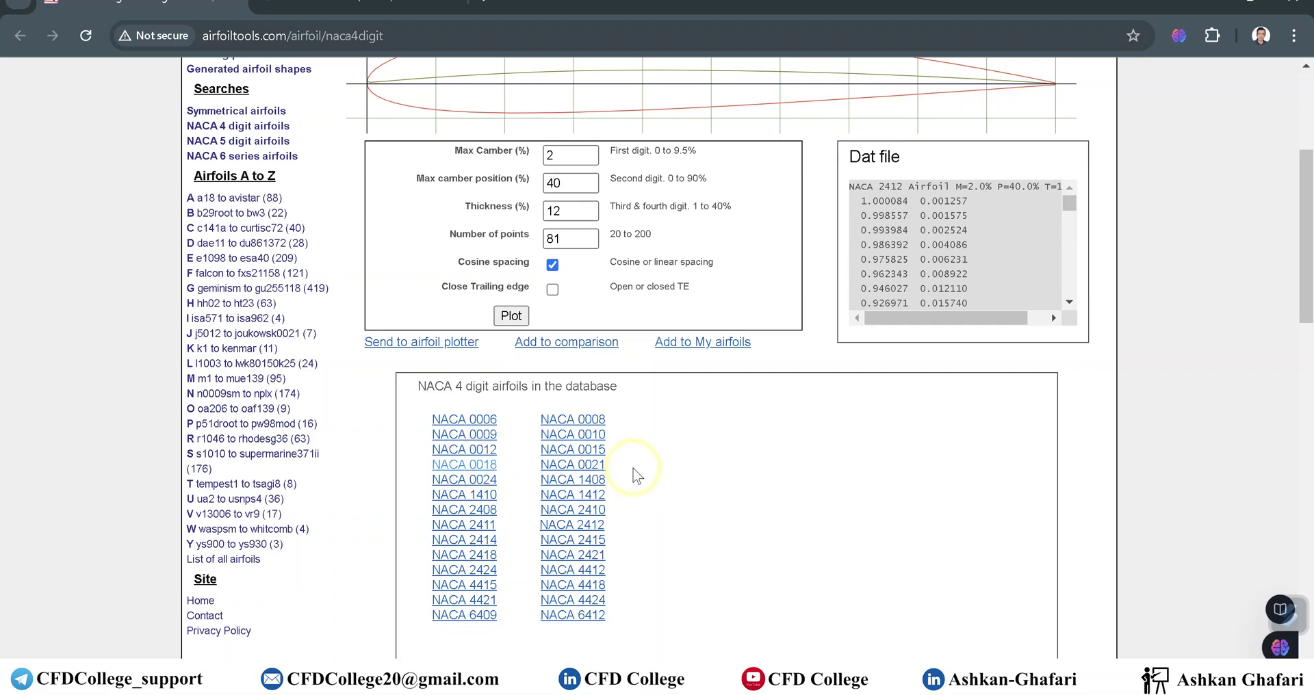
{"action": "scroll", "coordinate": [625, 471], "scroll_direction": "up", "scroll_amount": 2}
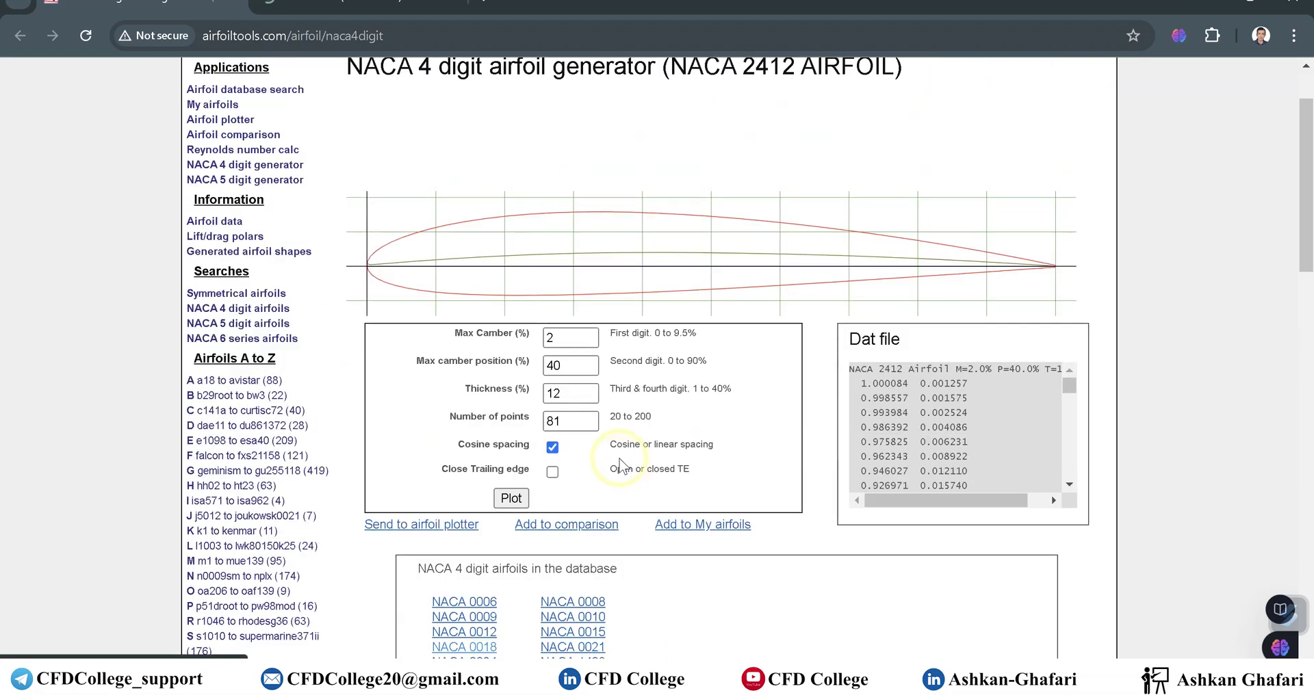
{"action": "left_click_drag", "start_coordinate": [584, 420], "coordinate": [507, 432]}
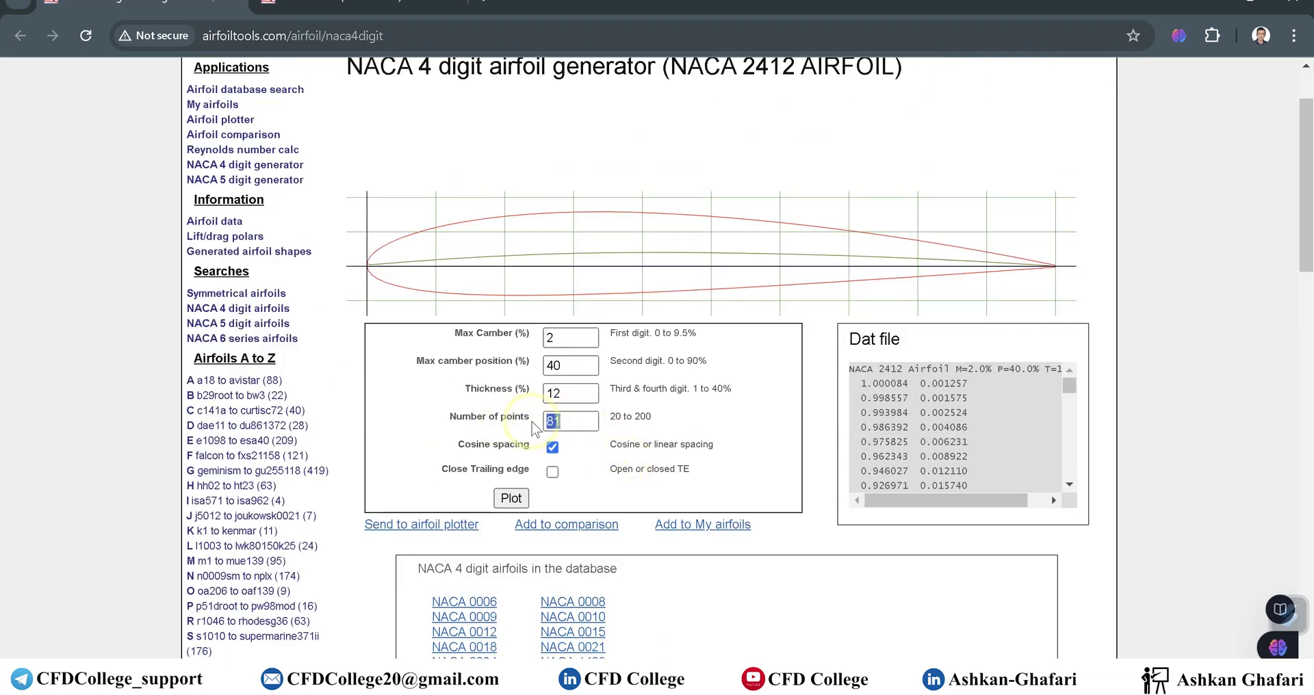
{"action": "left_click", "coordinate": [566, 421]}
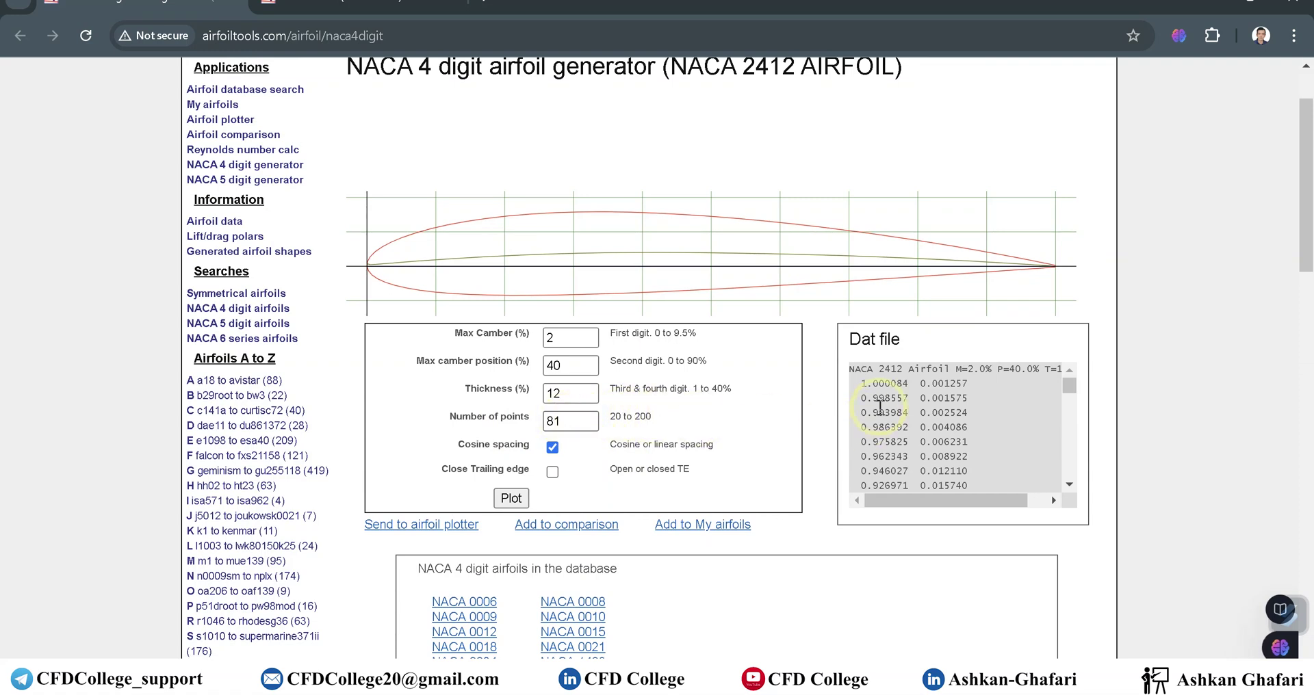
{"action": "scroll", "coordinate": [875, 415], "scroll_direction": "down", "scroll_amount": 20}
{"action": "scroll", "coordinate": [893, 415], "scroll_direction": "up", "scroll_amount": 20}
{"action": "left_click_drag", "start_coordinate": [585, 426], "coordinate": [537, 435]}
{"action": "left_click", "coordinate": [574, 417]}
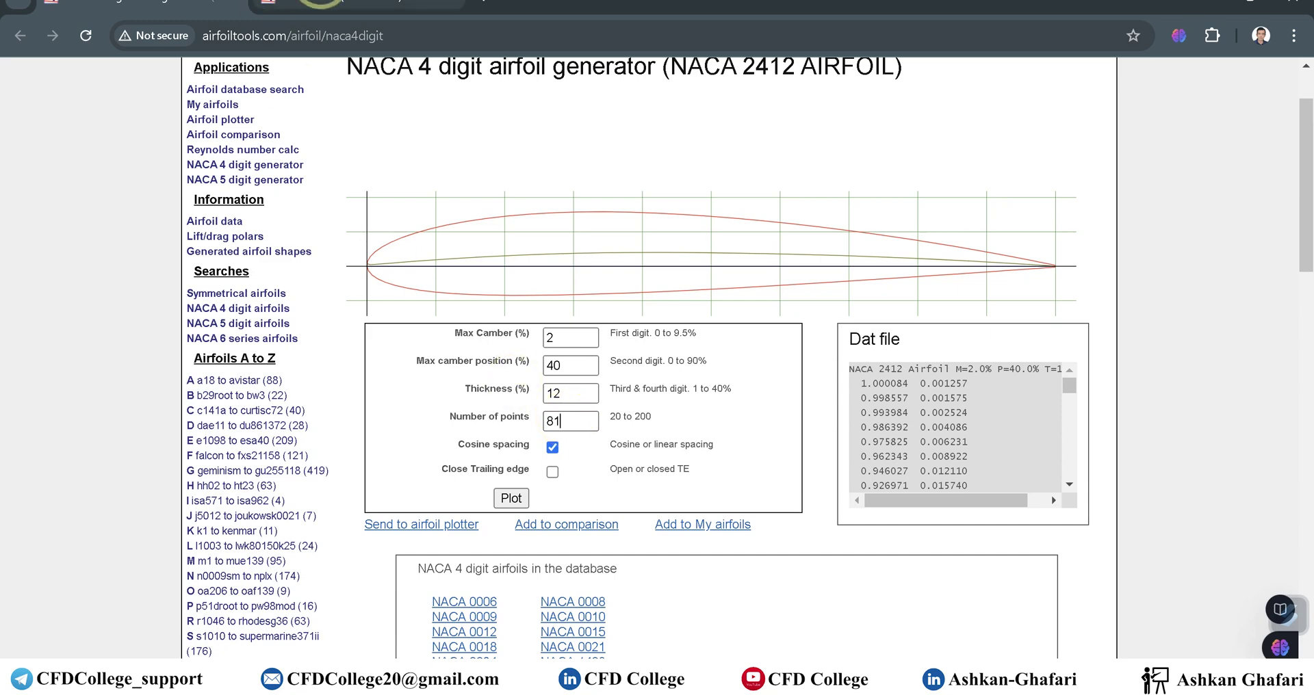
Step: Examine the NACA 0018 airfoil's details page, including its profile plot and dat file, and return to the NACA 4 digit generator
{"action": "left_click", "coordinate": [340, 4]}
{"action": "scroll", "coordinate": [579, 374], "scroll_direction": "down", "scroll_amount": 1}
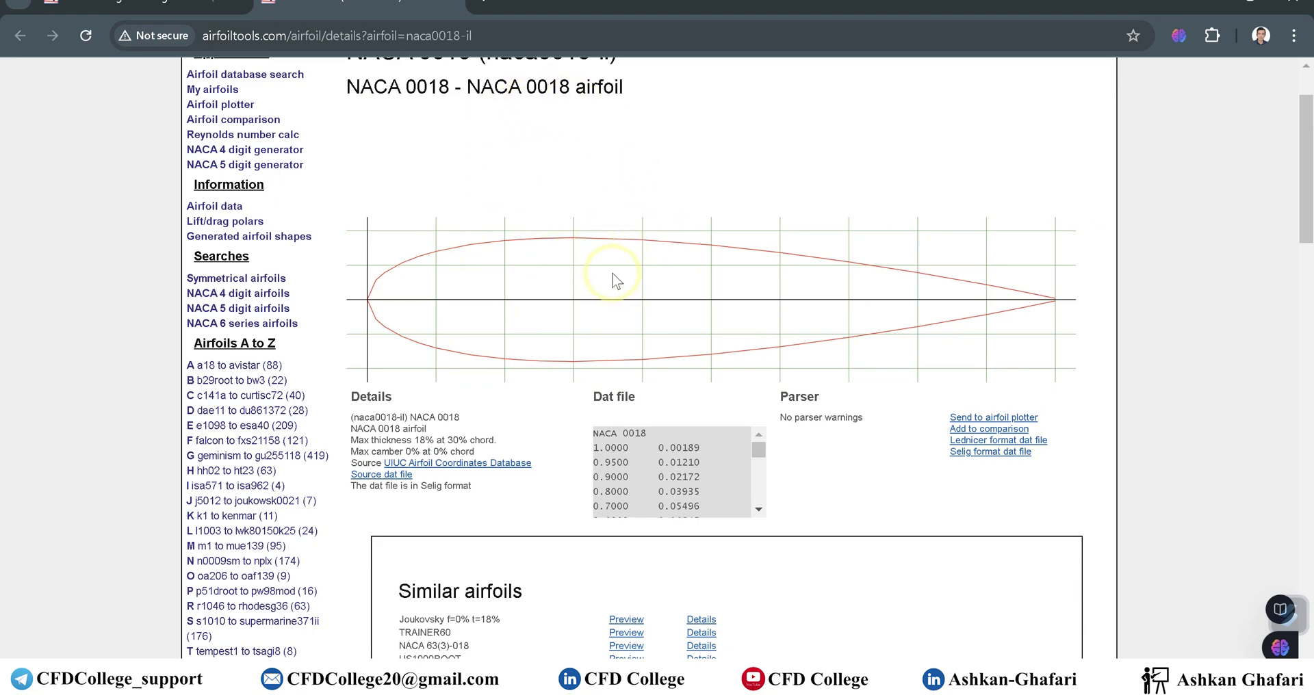
{"action": "scroll", "coordinate": [614, 279], "scroll_direction": "down", "scroll_amount": 5}
{"action": "scroll", "coordinate": [583, 264], "scroll_direction": "up", "scroll_amount": 4}
{"action": "scroll", "coordinate": [693, 365], "scroll_direction": "down", "scroll_amount": 1}
{"action": "scroll", "coordinate": [693, 365], "scroll_direction": "up", "scroll_amount": 2}
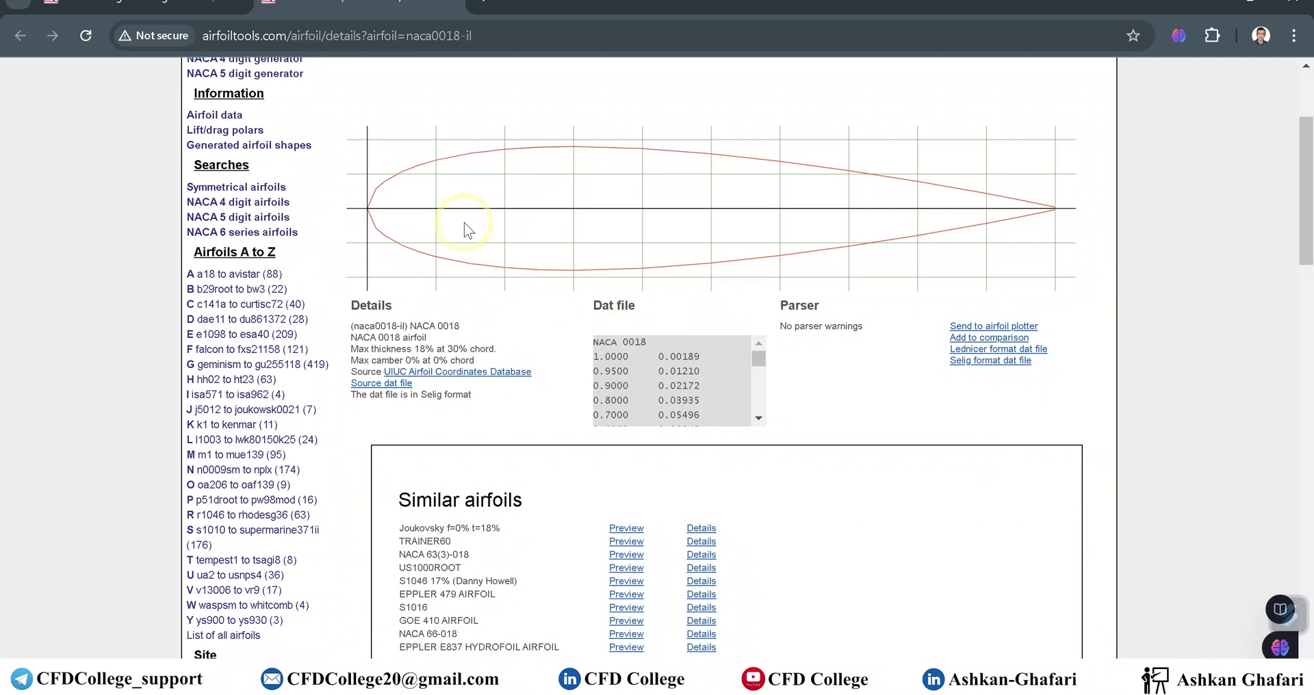
{"action": "left_click", "coordinate": [215, 8]}
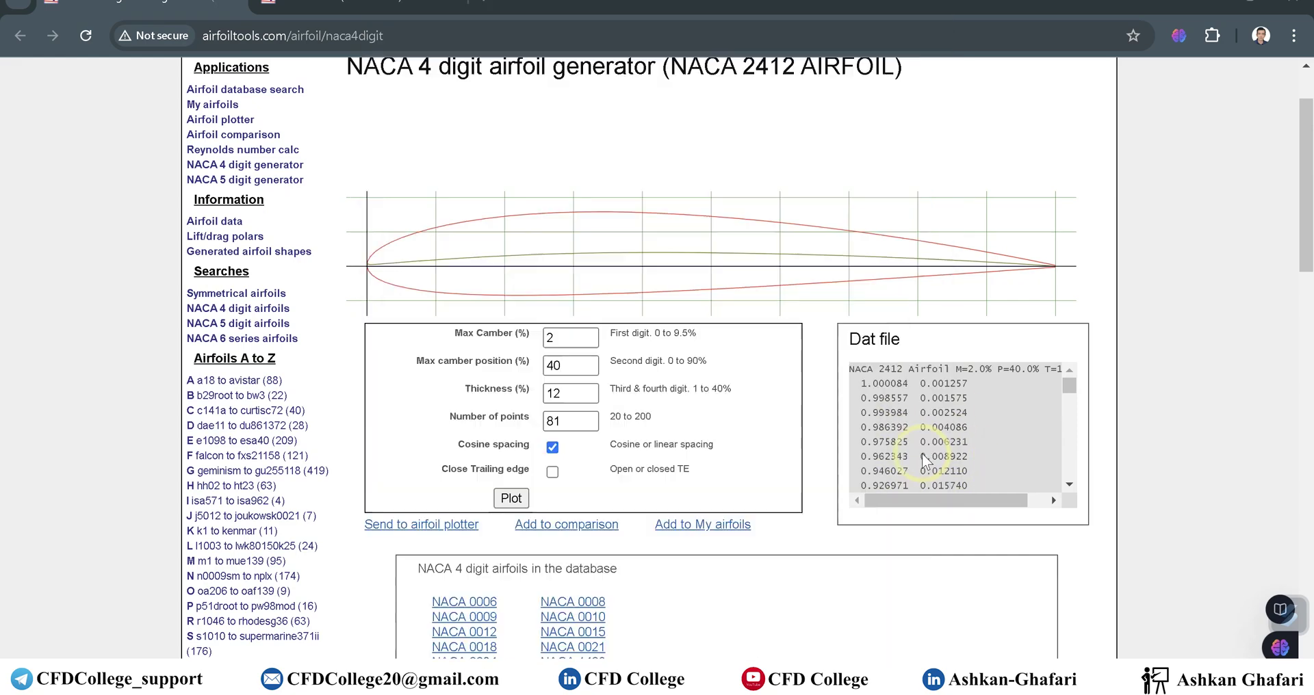
Step: Launch Excel to receive the airfoil coordinates
{"action": "key", "text": "super"}
{"action": "type", "text": "excel"}
{"action": "left_click", "coordinate": [375, 180]}
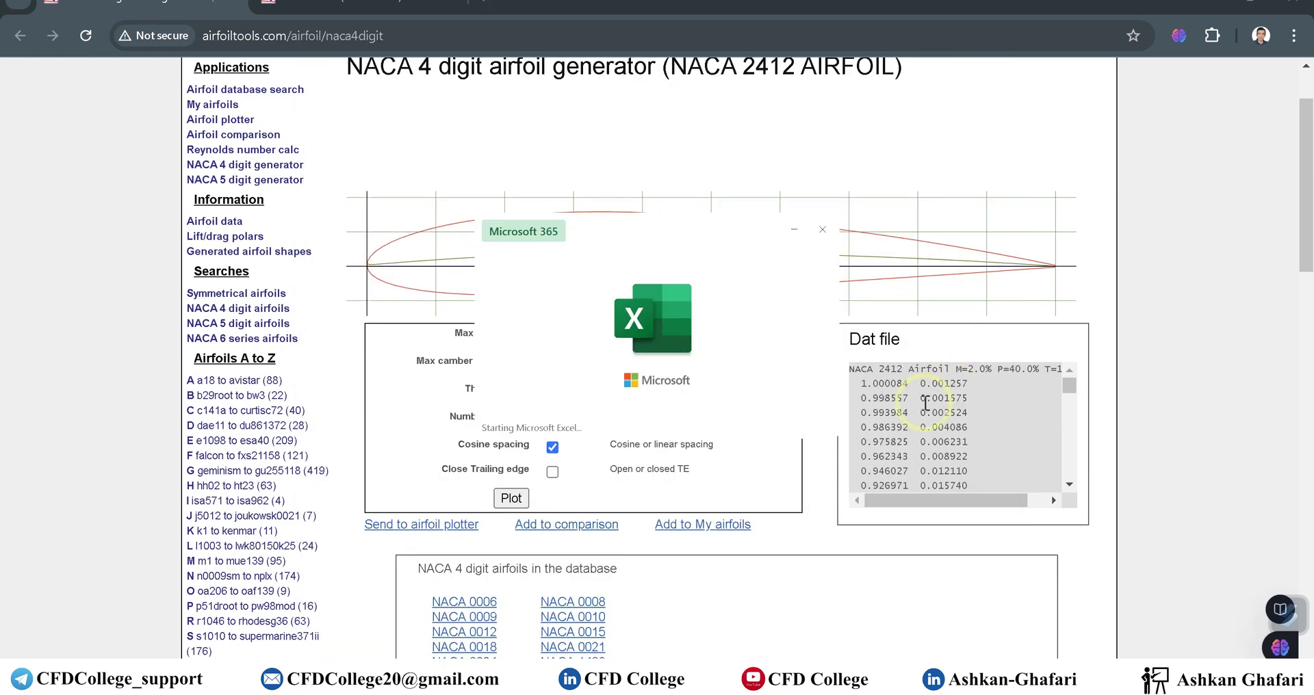
Step: Set the number of points to 161 in the NACA 4 digit generator and replot the NACA 2412 airfoil
{"action": "left_click", "coordinate": [925, 403]}
{"action": "left_click_drag", "start_coordinate": [852, 371], "coordinate": [1015, 515]}
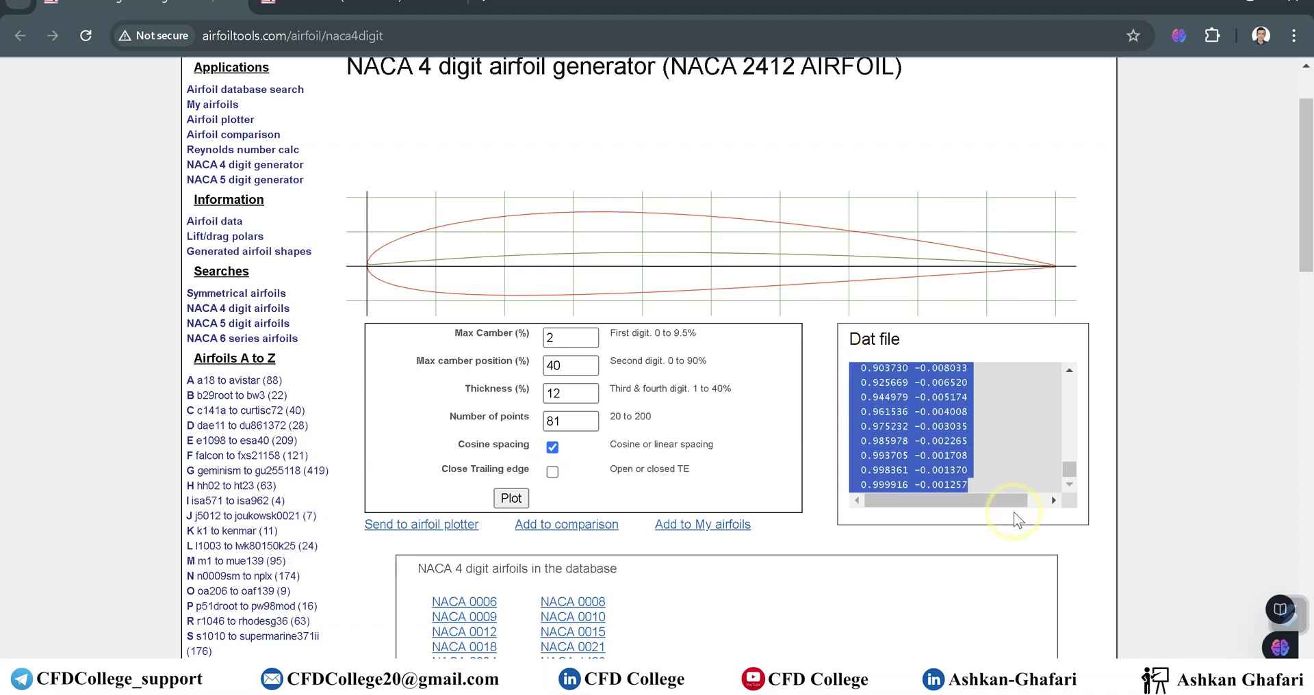
{"action": "left_click_drag", "start_coordinate": [575, 418], "coordinate": [533, 418]}
{"action": "type", "text": "161"}
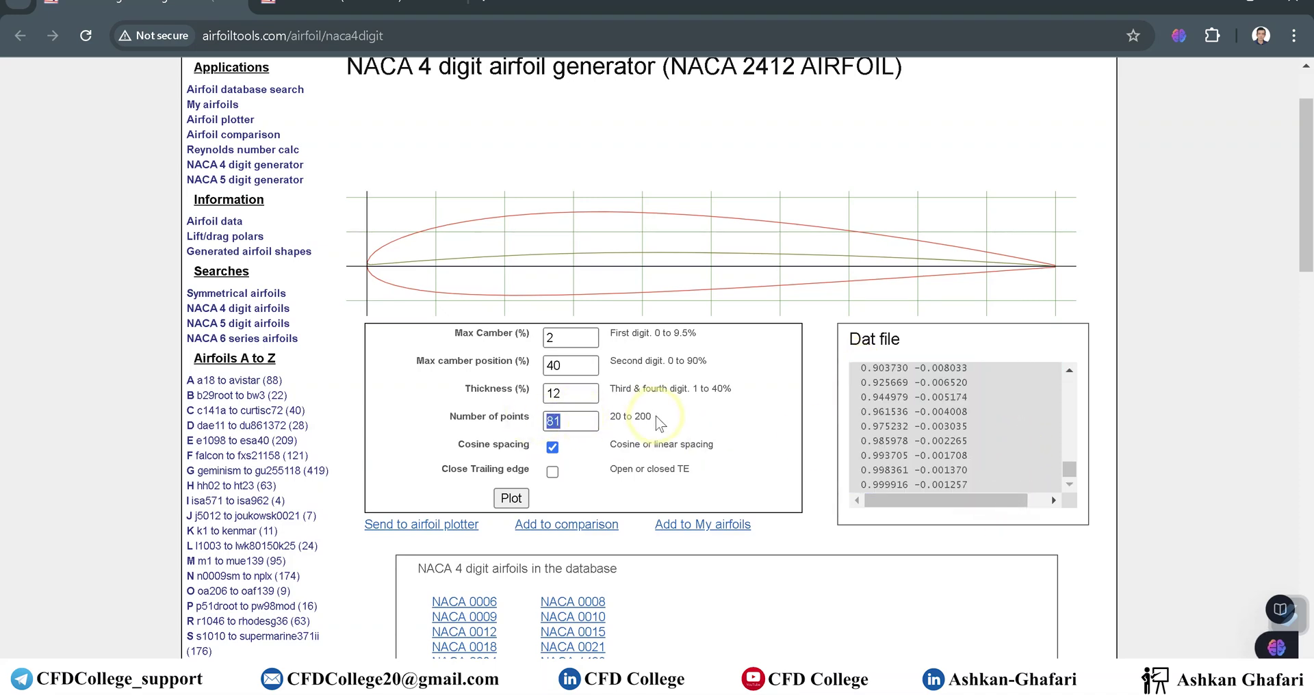
{"action": "left_click", "coordinate": [511, 498]}
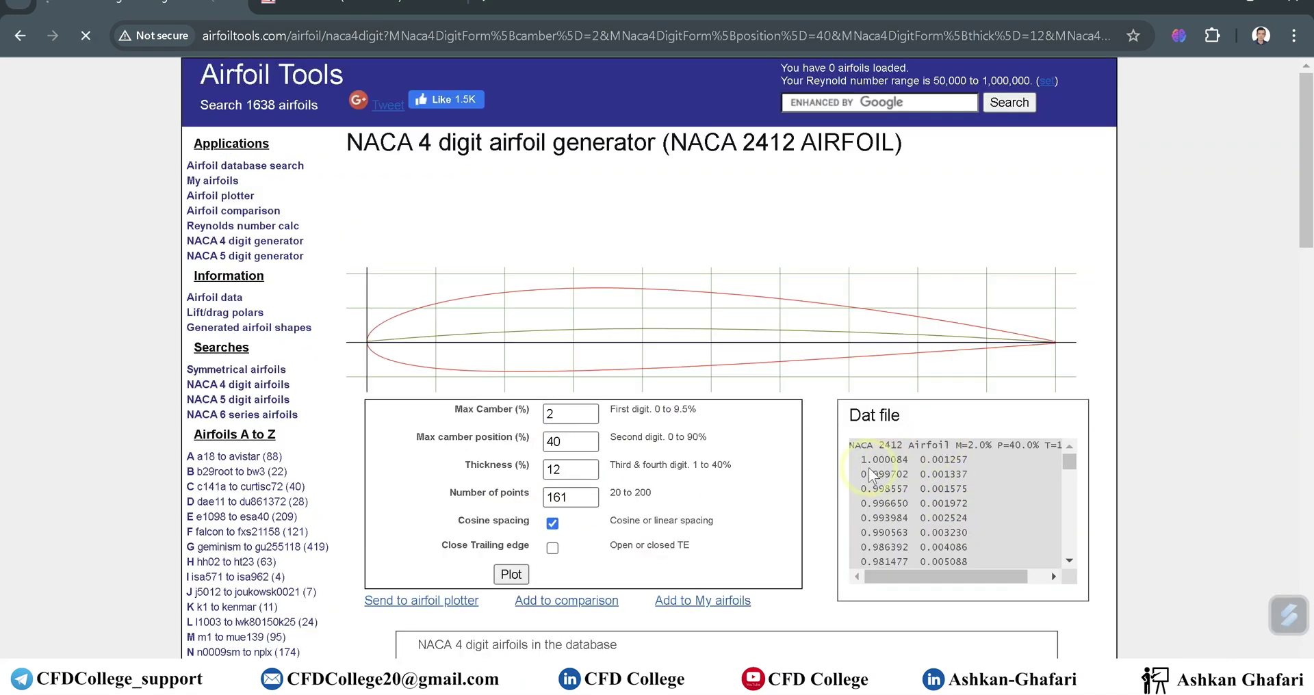
Step: Copy the entire NACA 2412 dat file and paste it into a new blank Excel workbook starting at cell A1
{"action": "left_click_drag", "start_coordinate": [856, 445], "coordinate": [984, 563]}
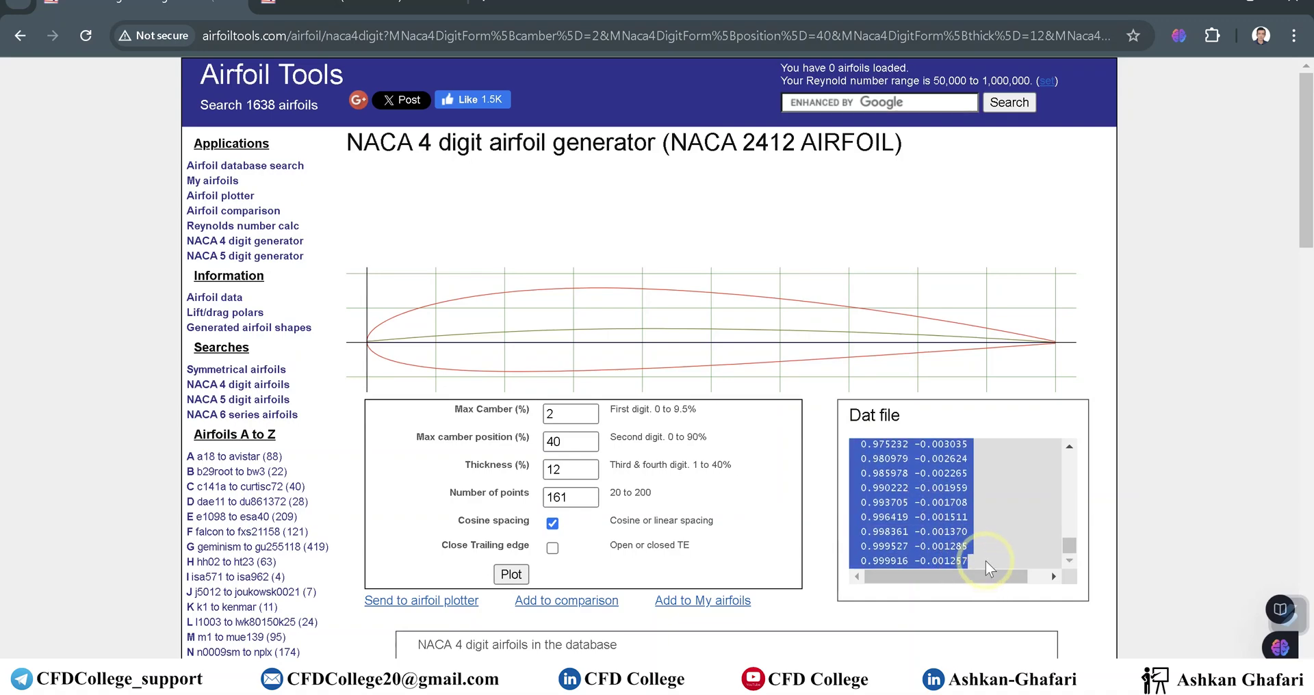
{"action": "left_click", "coordinate": [602, 683]}
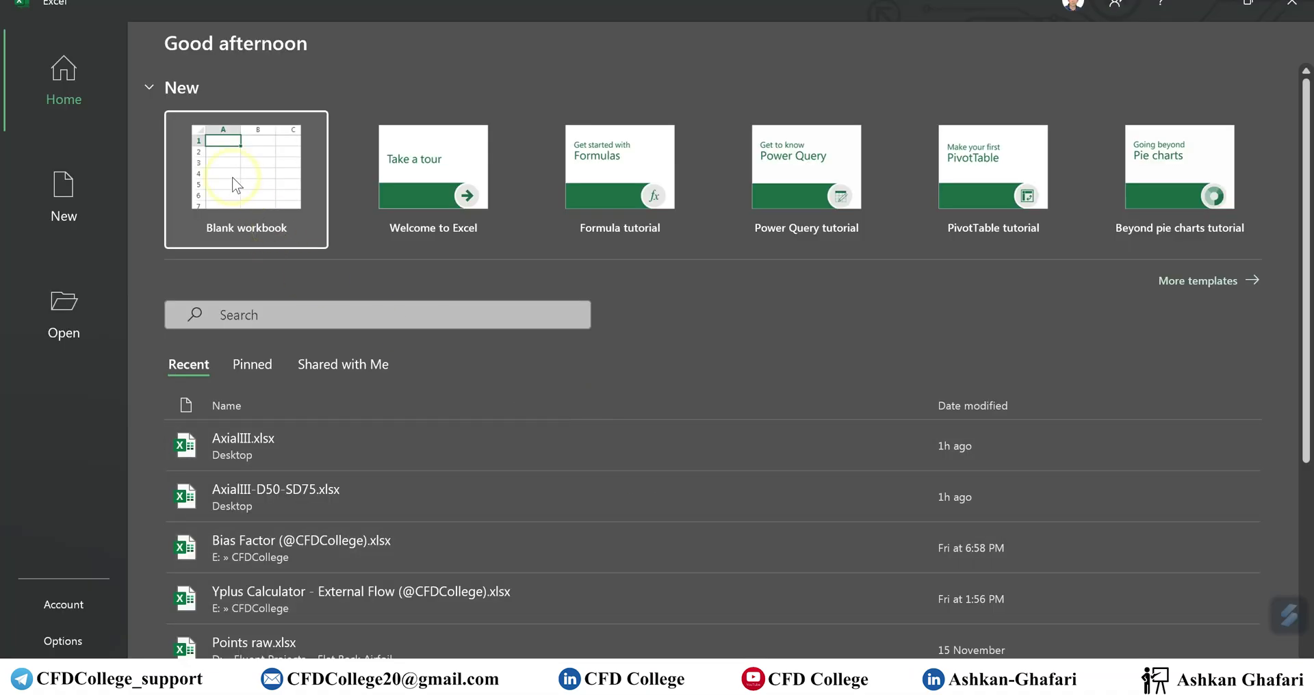
{"action": "key", "text": "Return"}
{"action": "key", "text": "ctrl+v"}
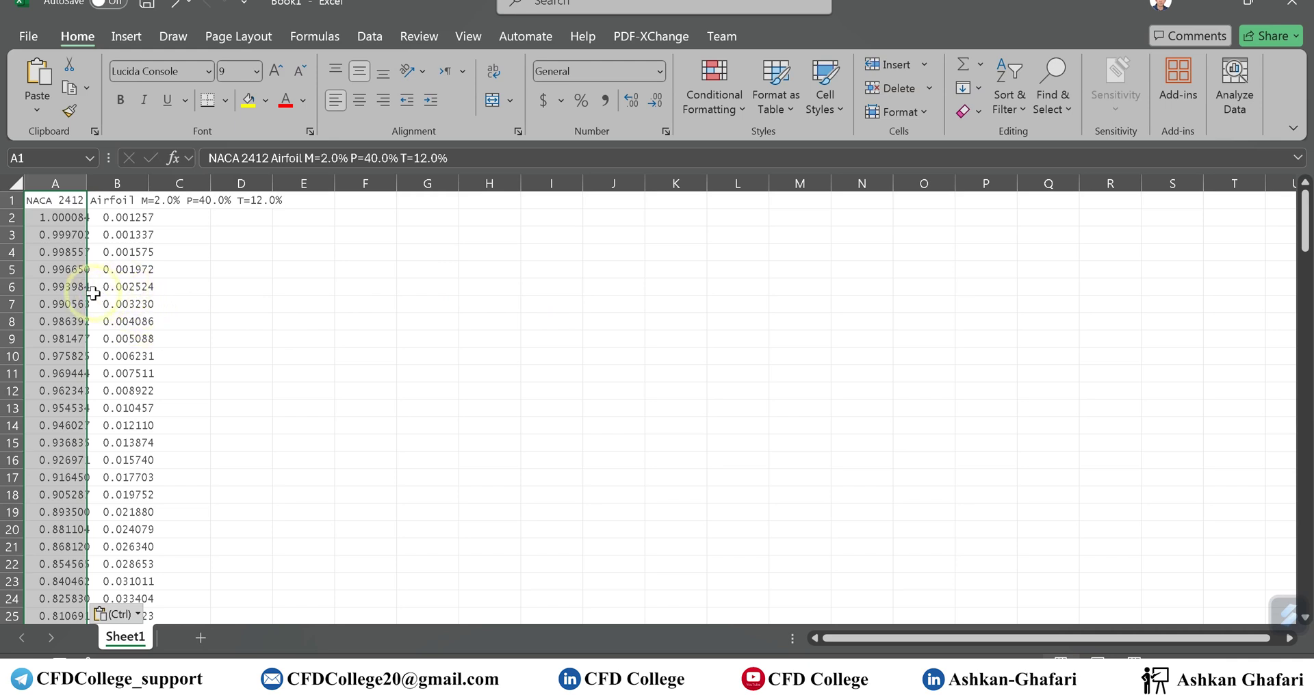
Step: Split the pasted data in column A into separate columns with Text to Columns, as delimited data with Space added as a delimiter
{"action": "left_click", "coordinate": [369, 37]}
{"action": "left_click", "coordinate": [928, 95]}
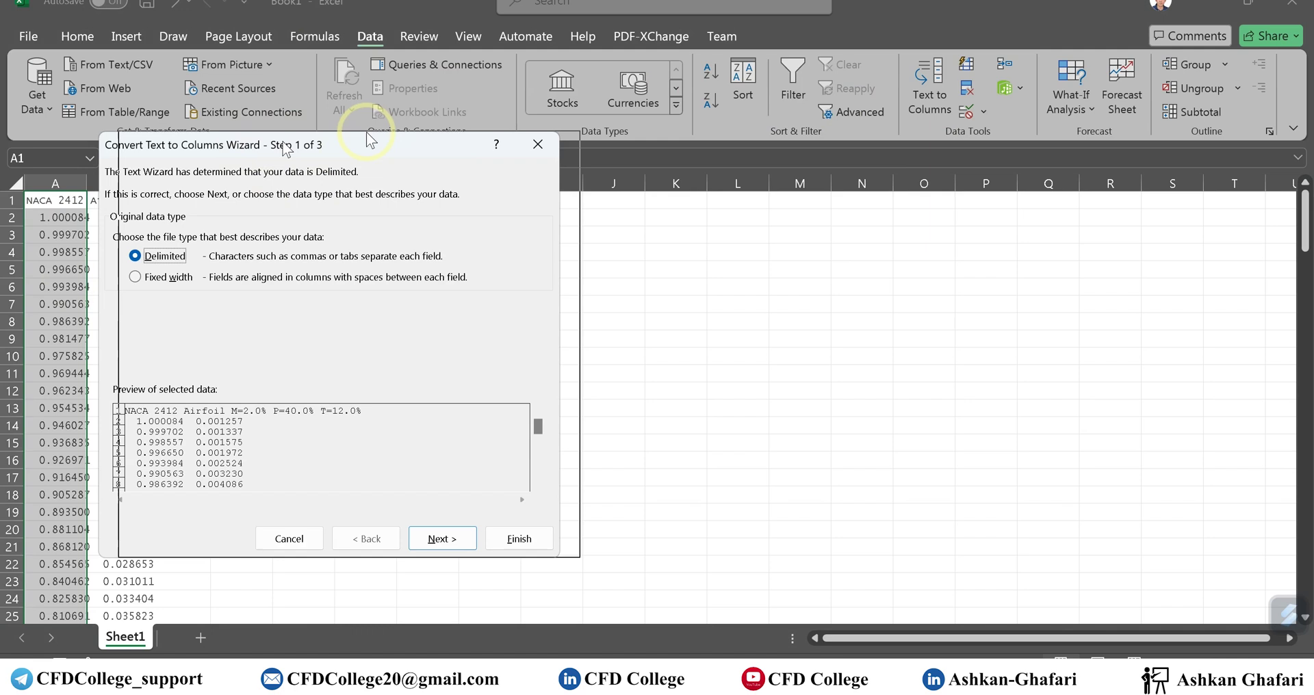
{"action": "left_click_drag", "start_coordinate": [246, 151], "coordinate": [506, 120]}
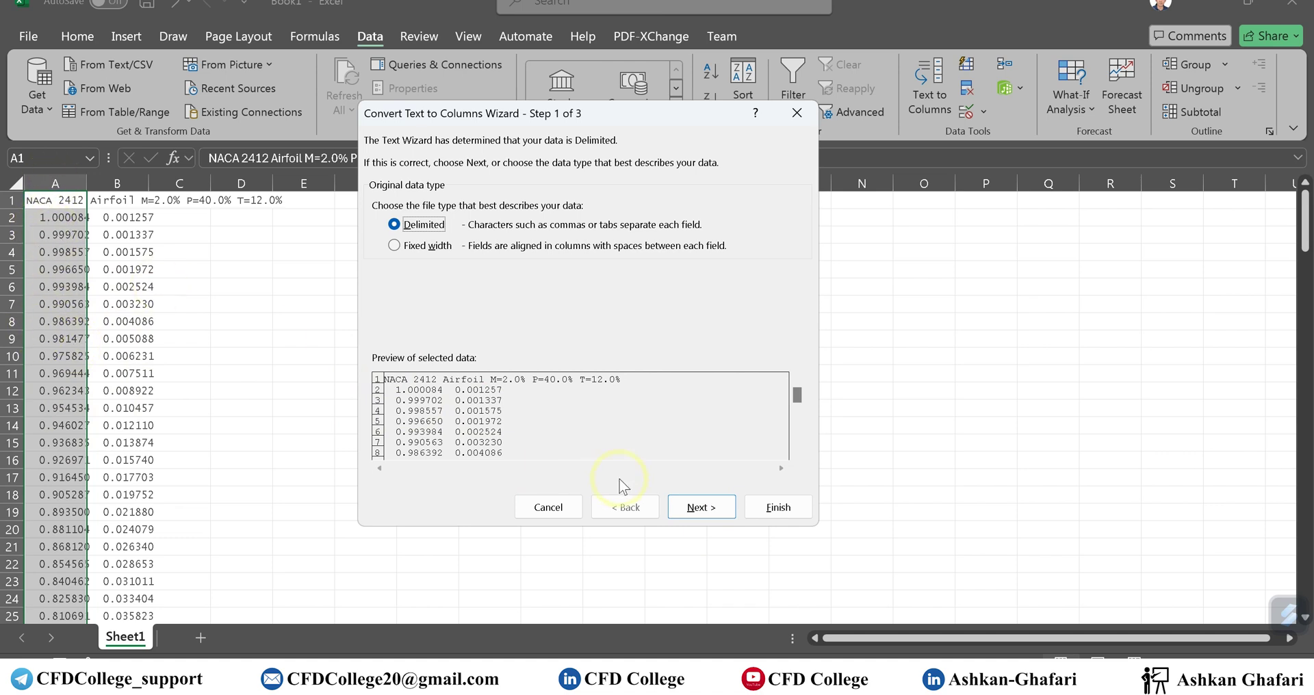
{"action": "left_click", "coordinate": [695, 512]}
{"action": "left_click", "coordinate": [378, 265]}
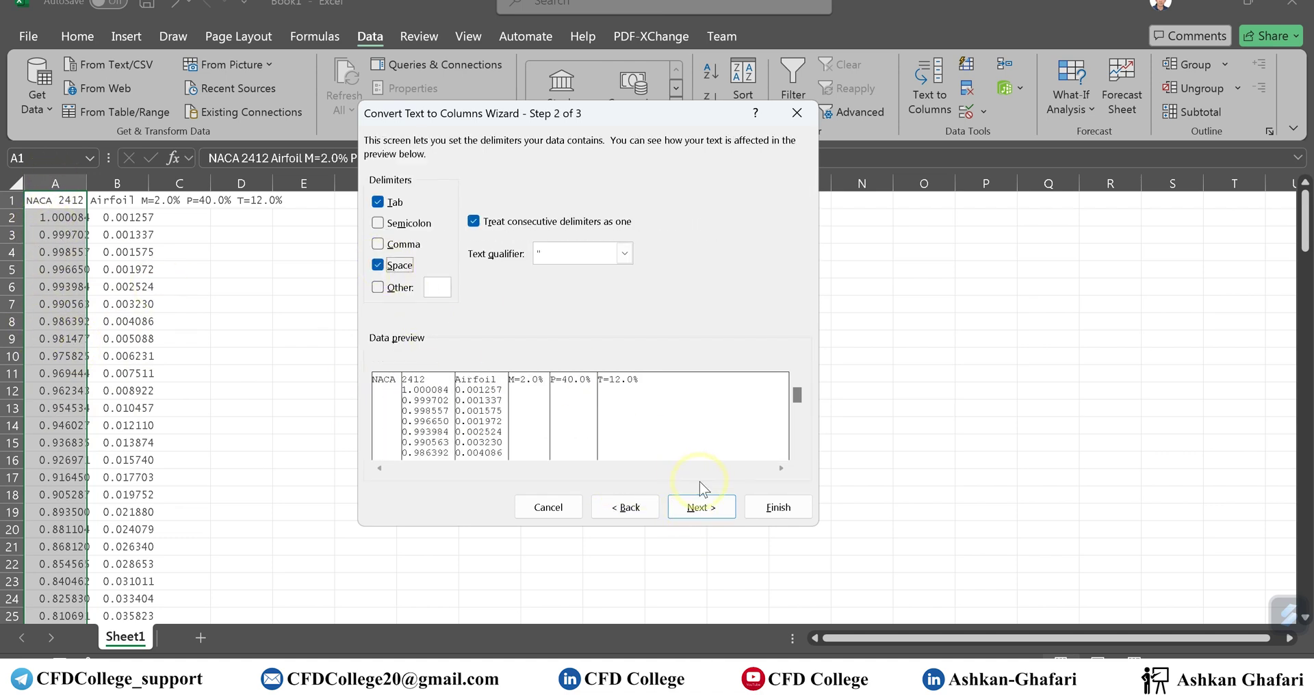
{"action": "left_click", "coordinate": [715, 505]}
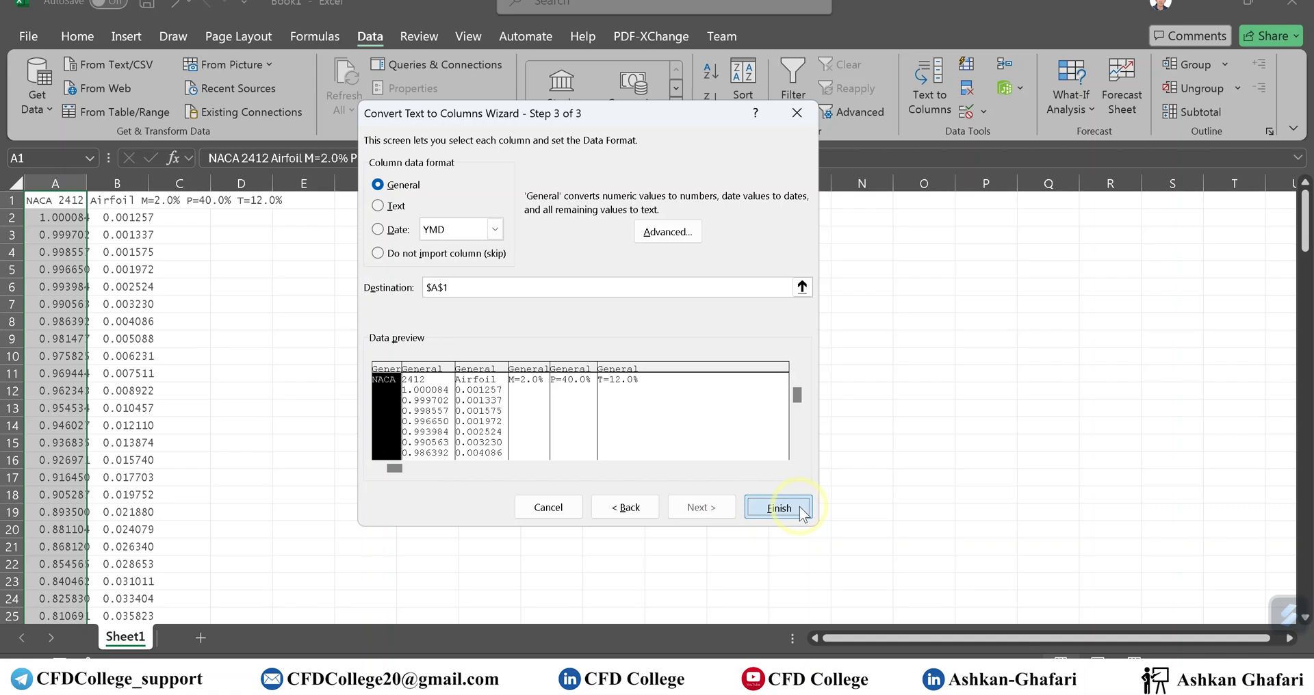
{"action": "left_click", "coordinate": [778, 507]}
Step: Insert a blank row above the first coordinate pair and enter the headings x in B2 and y in C2
{"action": "left_click", "coordinate": [118, 234]}
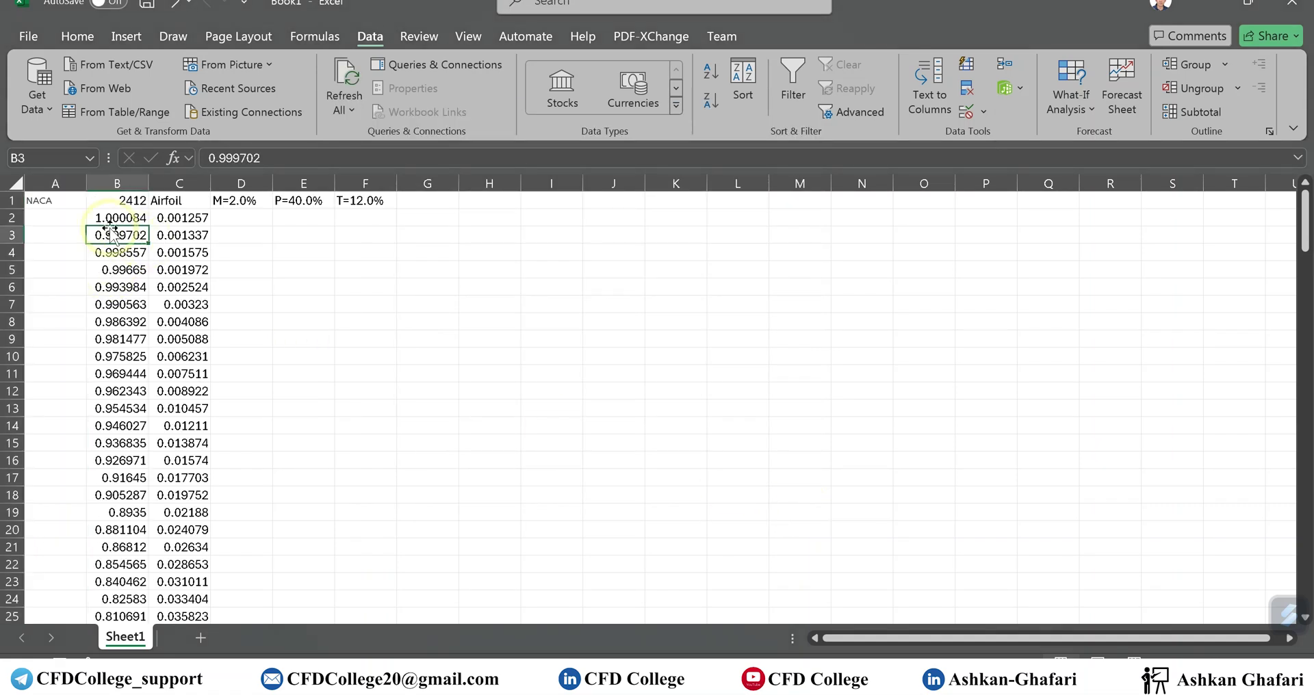
{"action": "left_click", "coordinate": [121, 217]}
{"action": "left_click", "coordinate": [195, 218]}
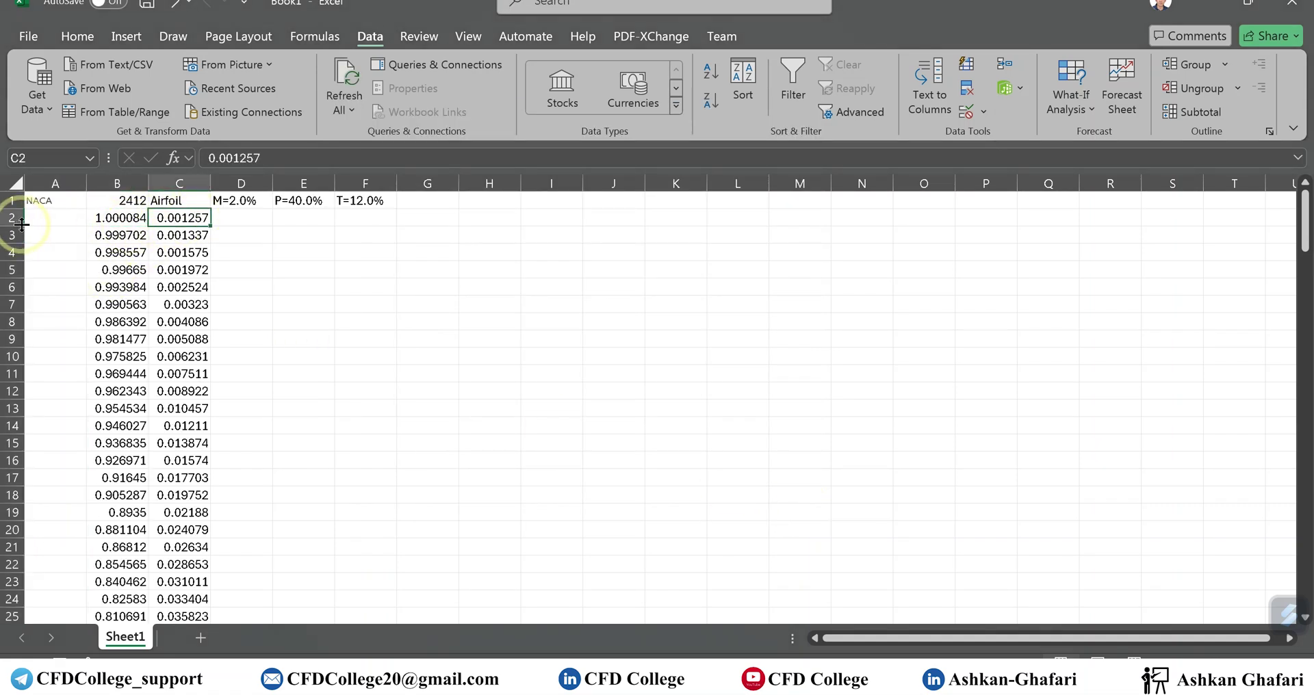
{"action": "right_click", "coordinate": [11, 218]}
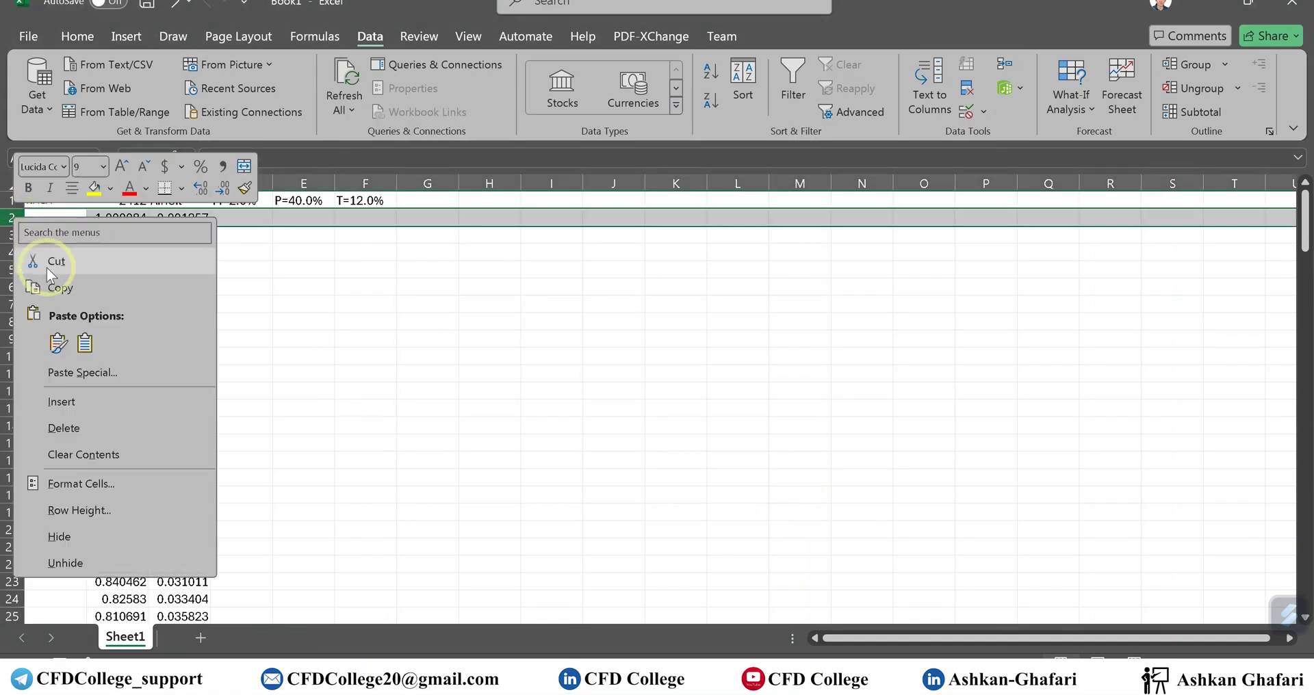
{"action": "left_click", "coordinate": [72, 405]}
{"action": "left_click", "coordinate": [305, 285]}
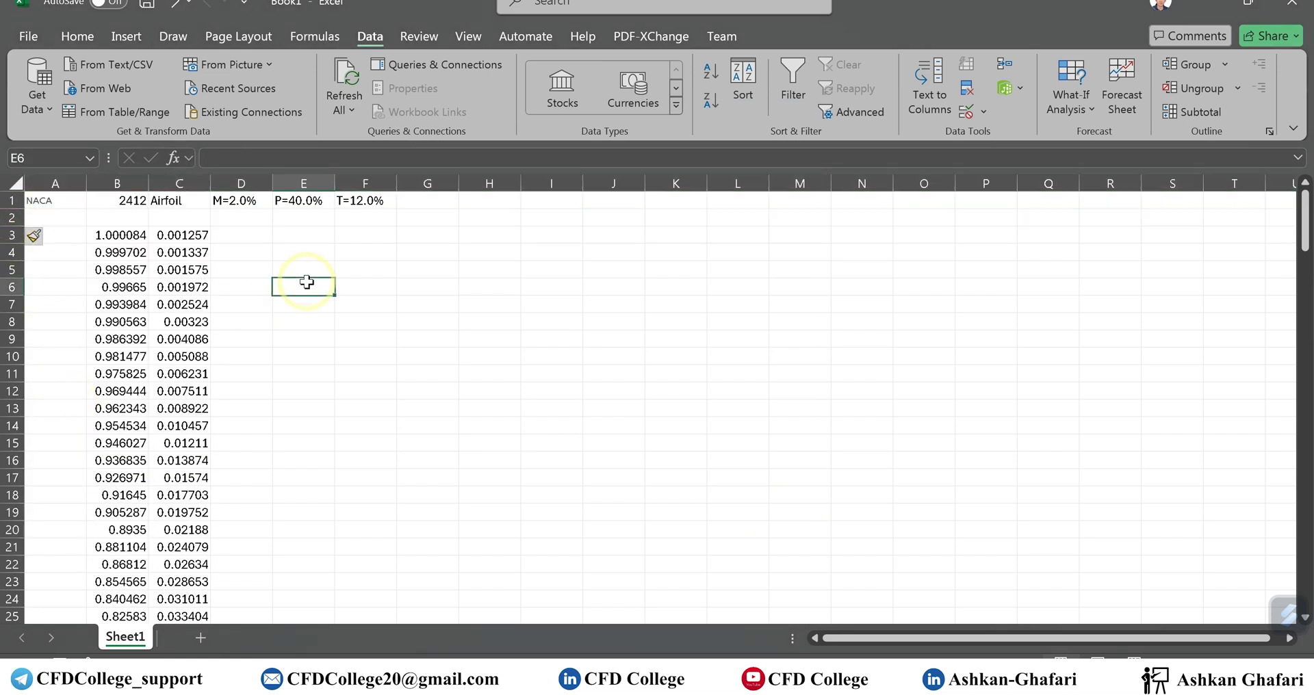
{"action": "left_click", "coordinate": [113, 218]}
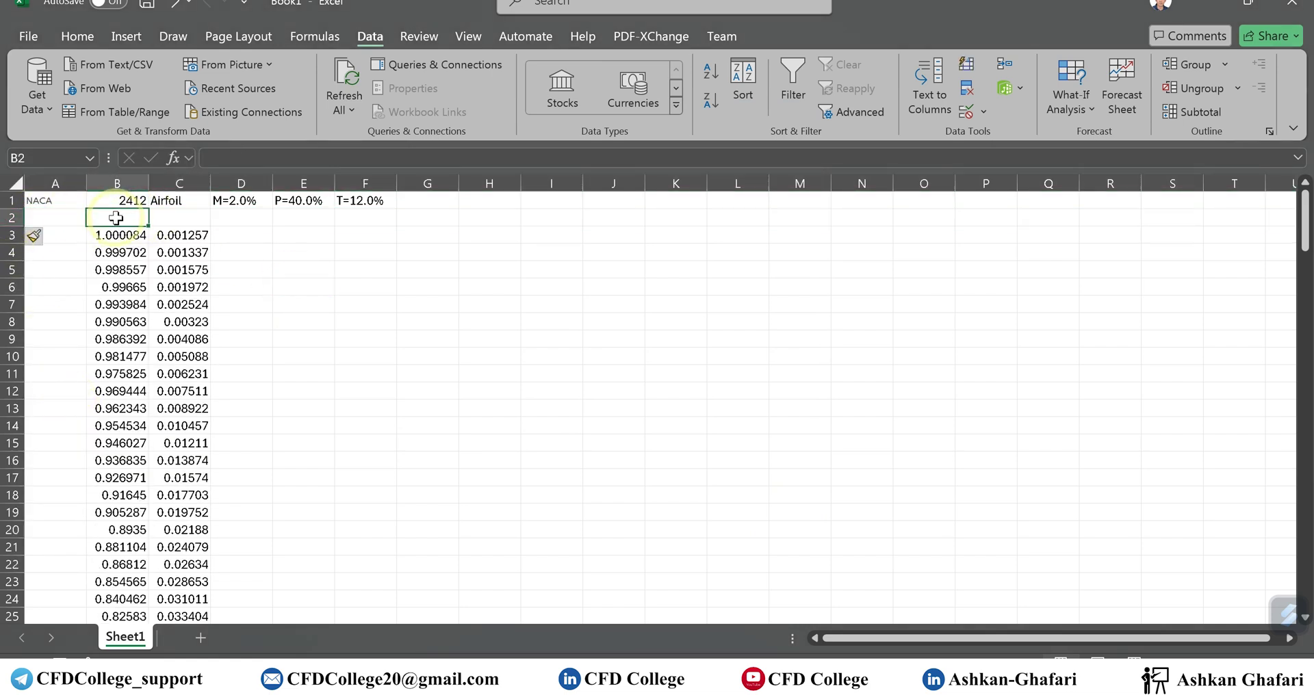
{"action": "type", "text": "x"}
{"action": "left_click", "coordinate": [175, 216]}
{"action": "type", "text": "y"}
{"action": "left_click", "coordinate": [301, 270]}
Step: Copy the formatting of cell B1 onto the NACA label in cell A1
{"action": "left_click", "coordinate": [119, 200]}
{"action": "left_click", "coordinate": [42, 204]}
{"action": "left_click", "coordinate": [126, 200]}
{"action": "left_click", "coordinate": [78, 37]}
{"action": "left_click", "coordinate": [68, 110]}
{"action": "left_click", "coordinate": [33, 199]}
{"action": "left_click", "coordinate": [53, 251]}
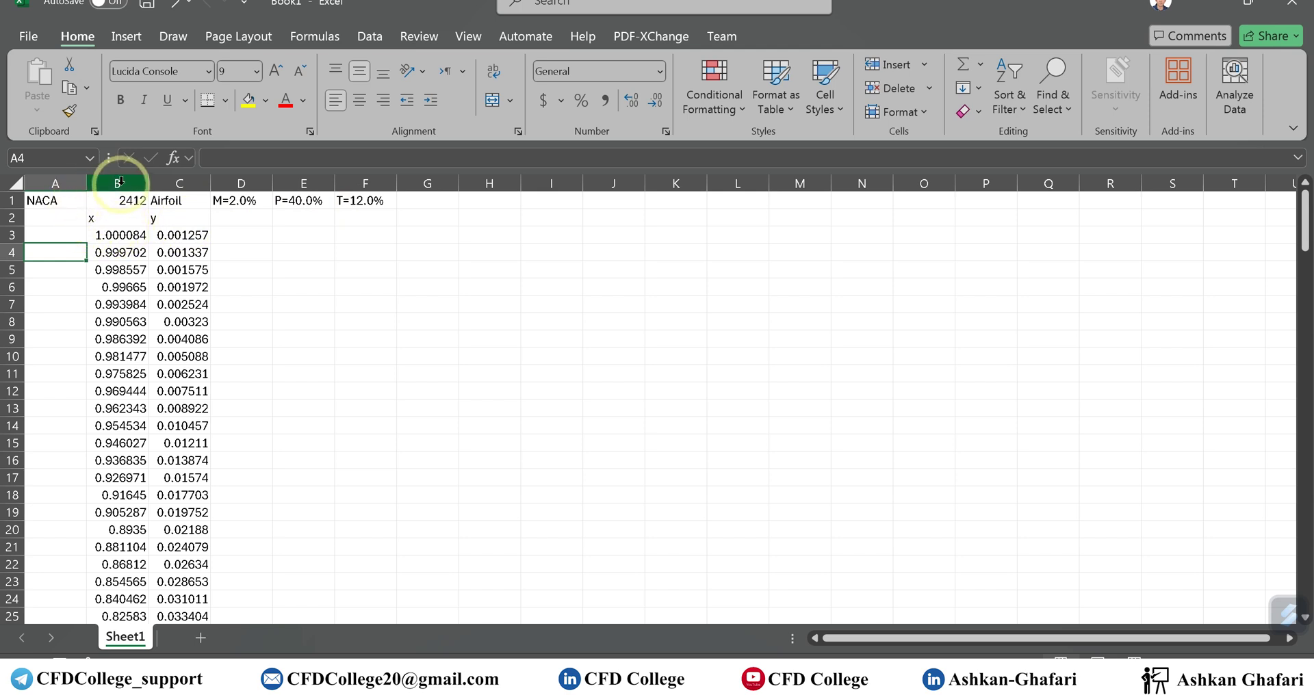
{"action": "left_click", "coordinate": [94, 219]}
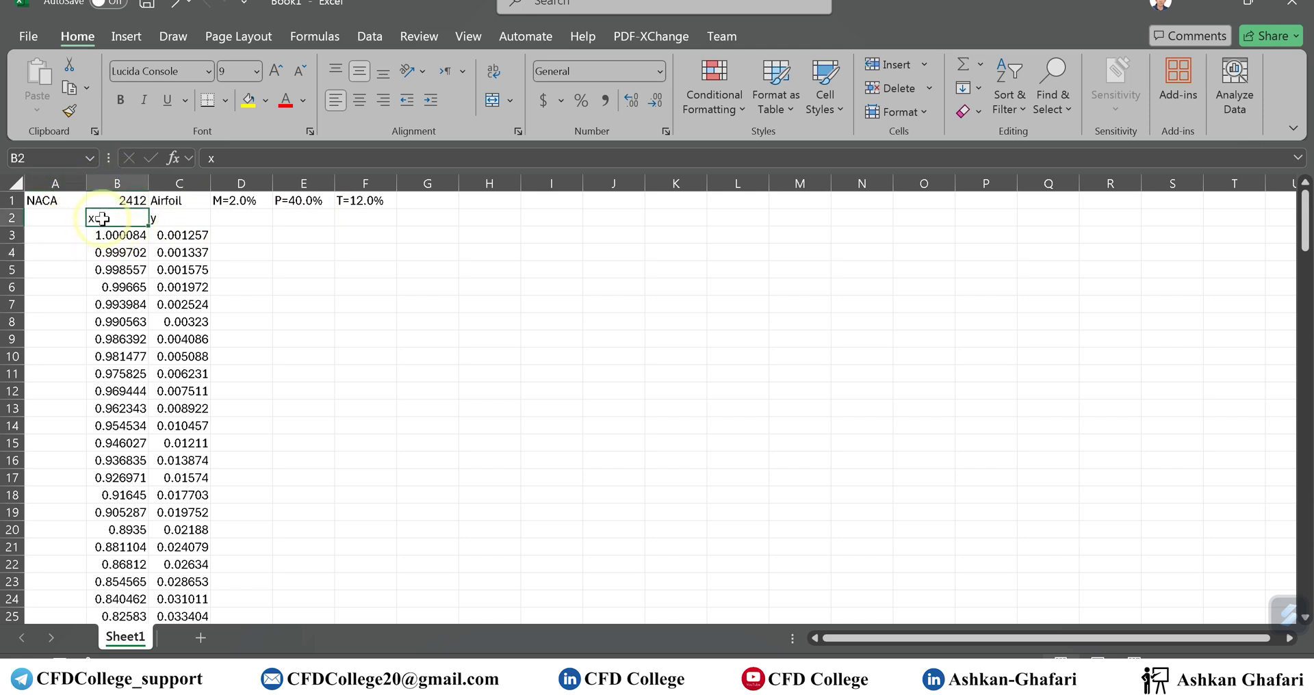
Step: Insert a blank row above the x and y headings and a blank column before column A
{"action": "right_click", "coordinate": [12, 217]}
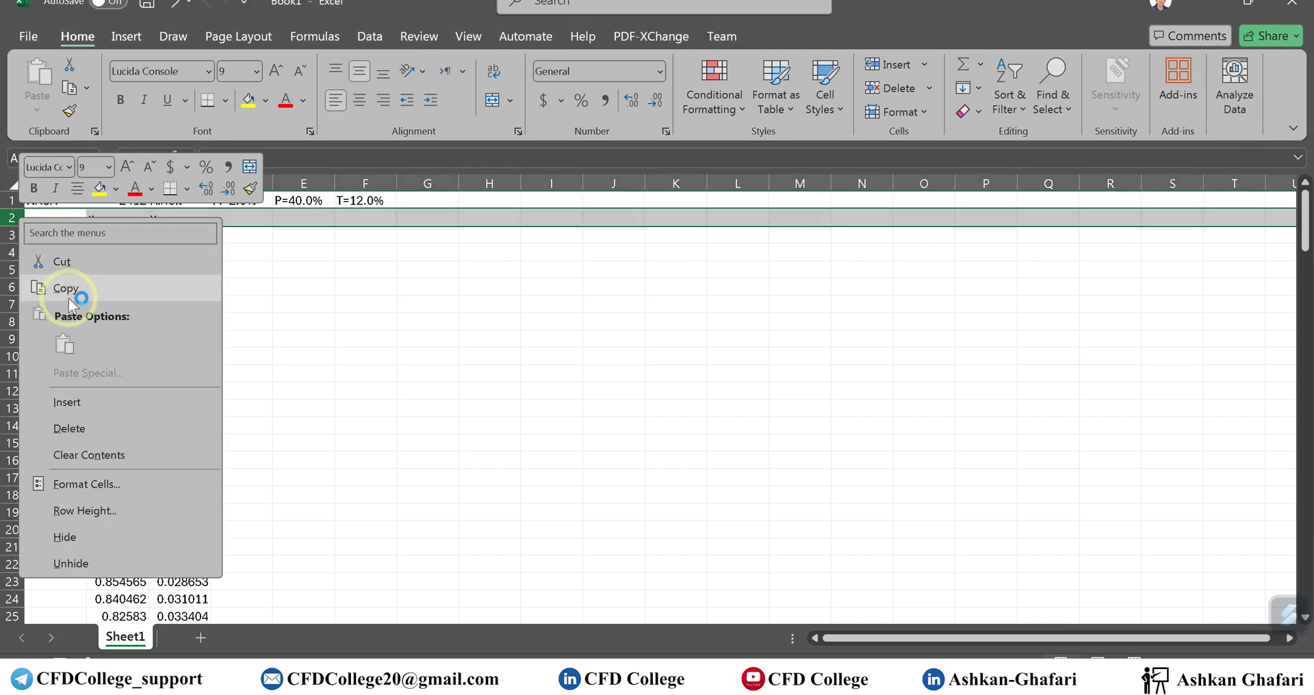
{"action": "left_click", "coordinate": [76, 399]}
{"action": "left_click", "coordinate": [362, 269]}
{"action": "left_click", "coordinate": [55, 184]}
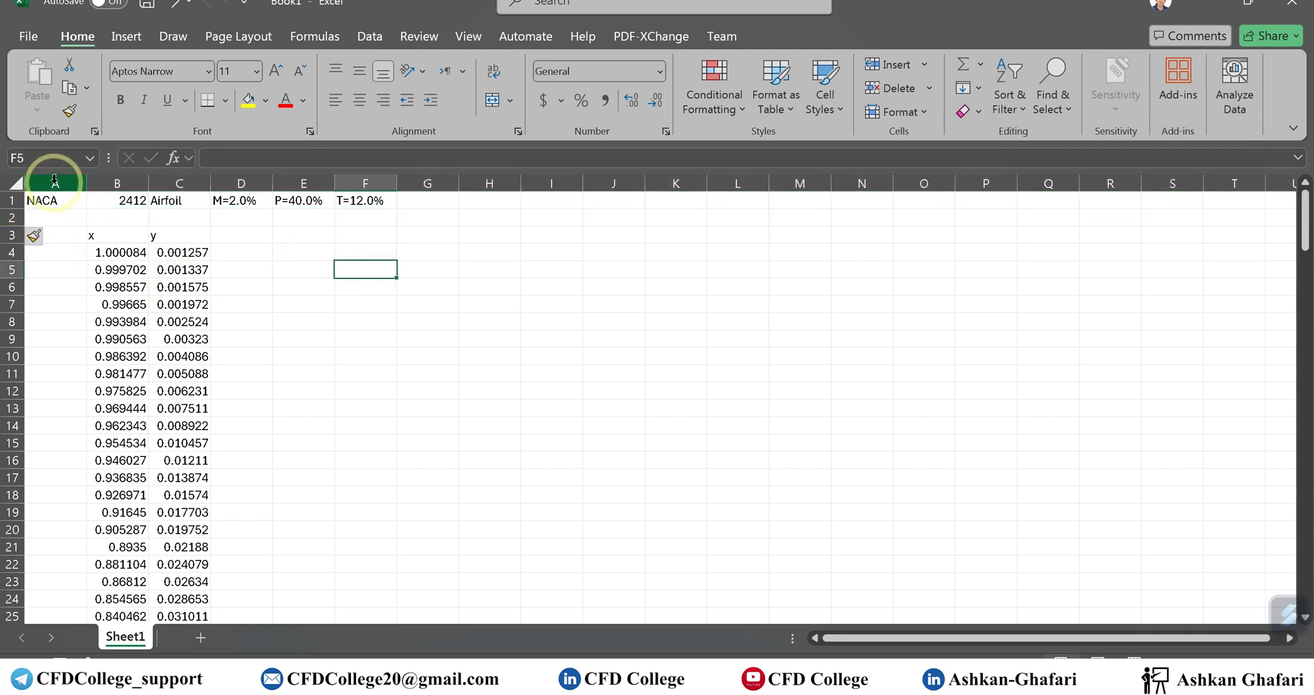
{"action": "right_click", "coordinate": [55, 184]}
{"action": "left_click", "coordinate": [103, 369]}
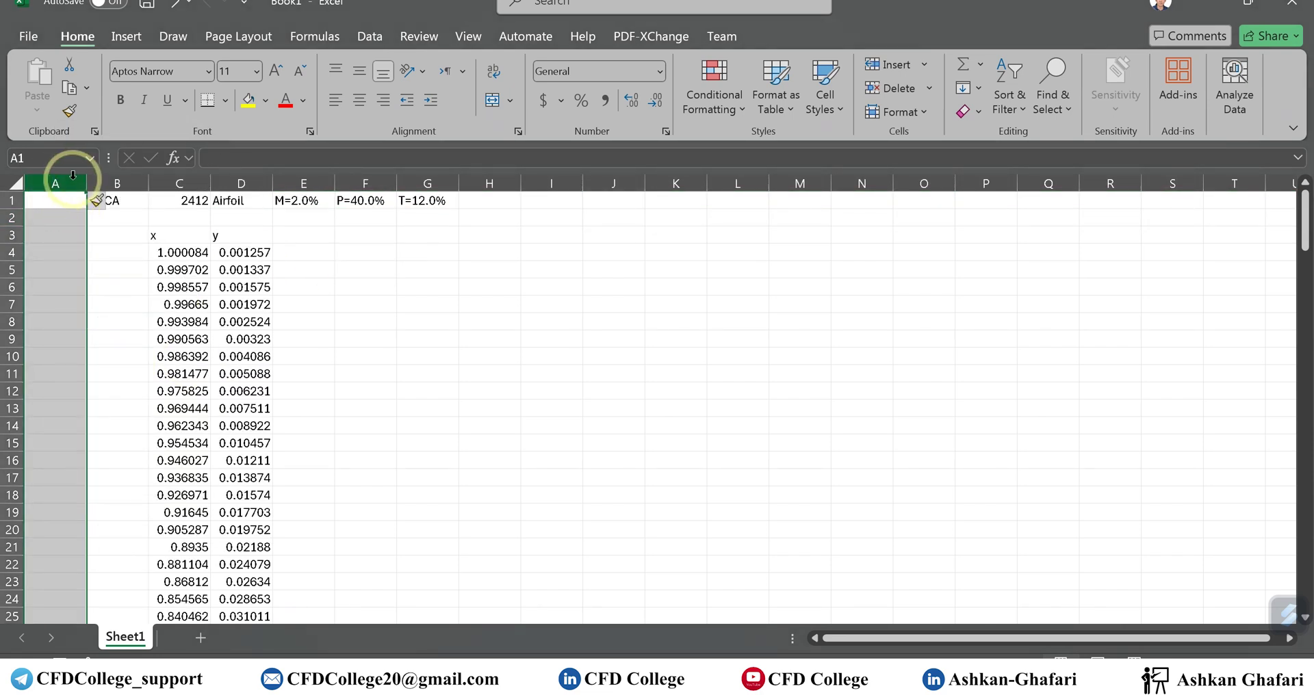
{"action": "left_click", "coordinate": [311, 237]}
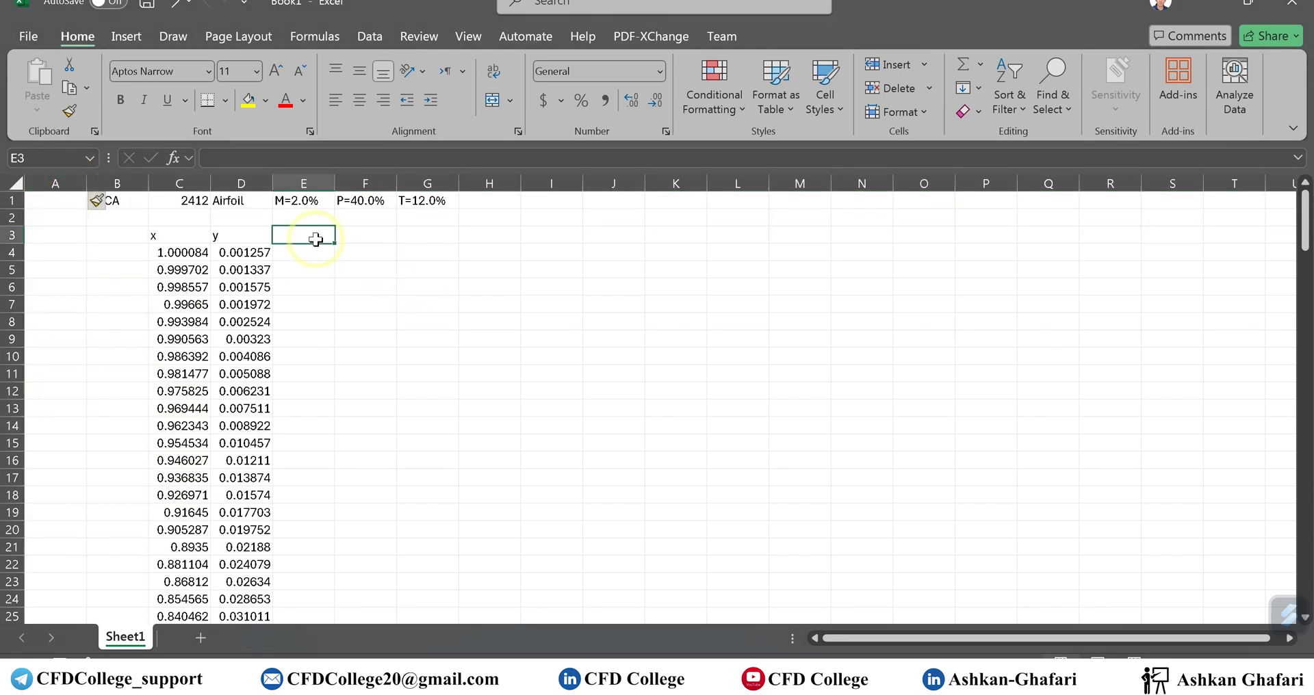
{"action": "left_click", "coordinate": [354, 289]}
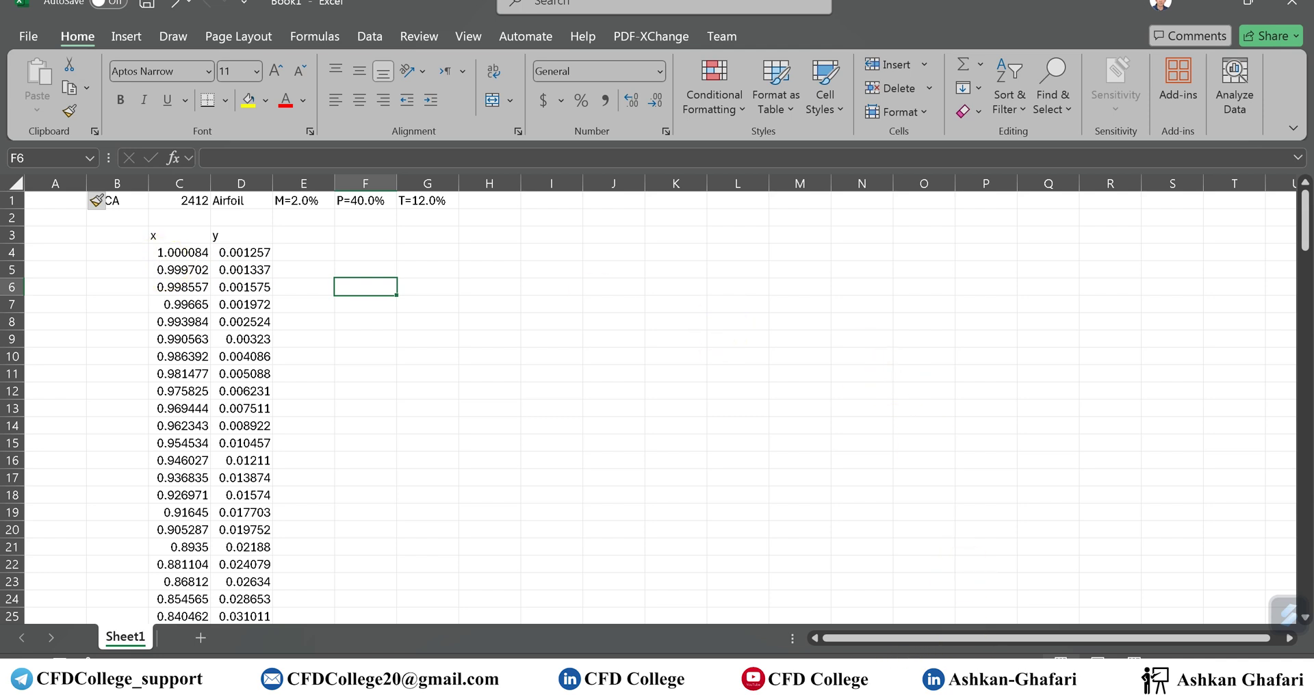
Step: Examine the x and y coordinates from the first point in row 4, through the origin point, to the last point in row 164
{"action": "mouse_move", "coordinate": [848, 690]}
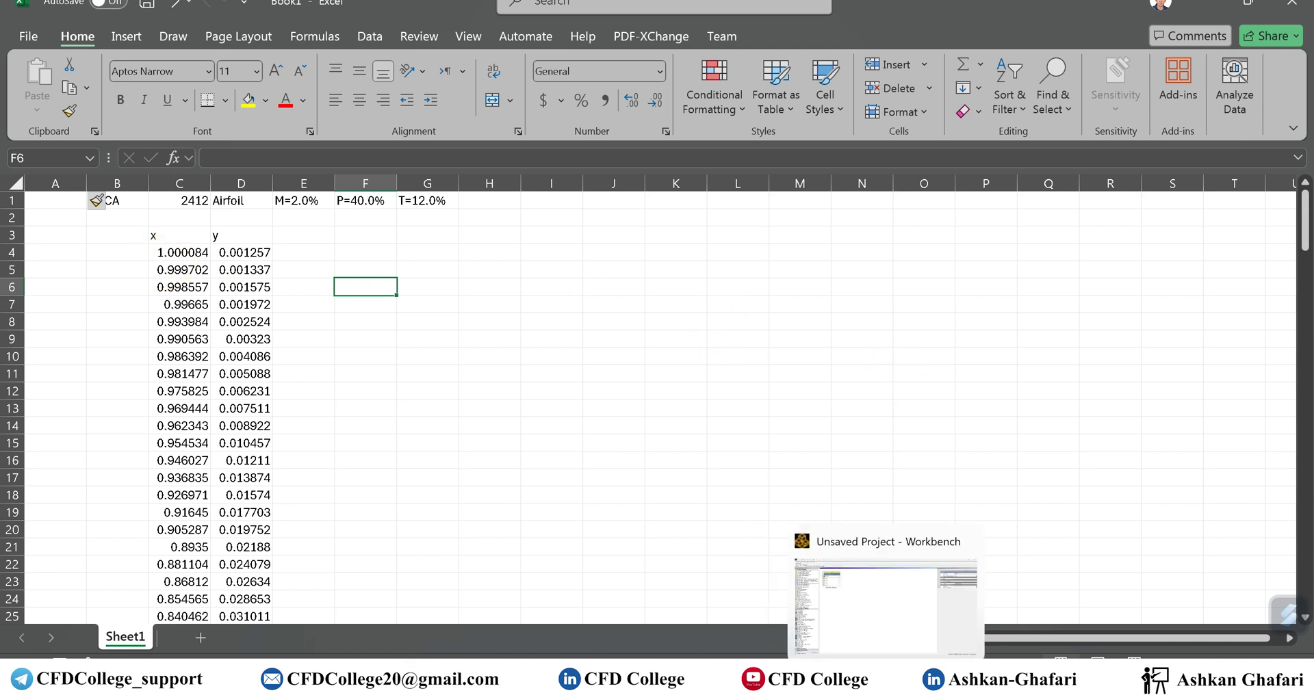
{"action": "left_click", "coordinate": [423, 685]}
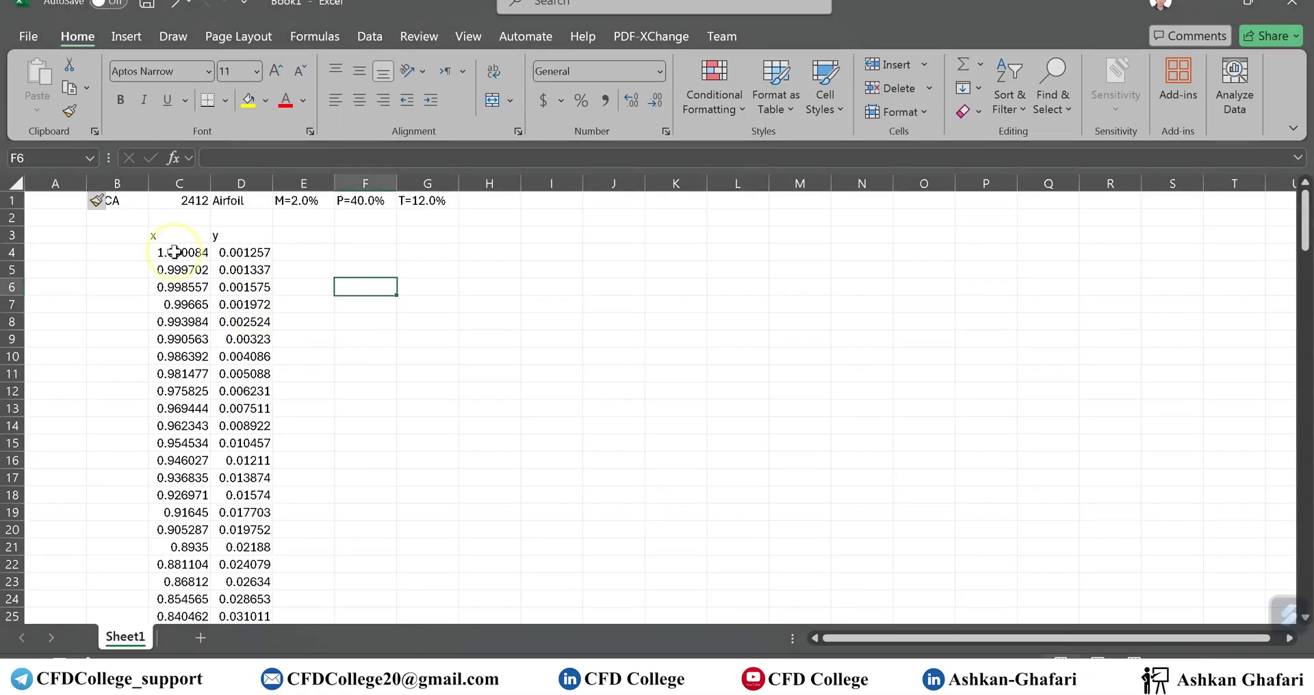
{"action": "left_click", "coordinate": [179, 253]}
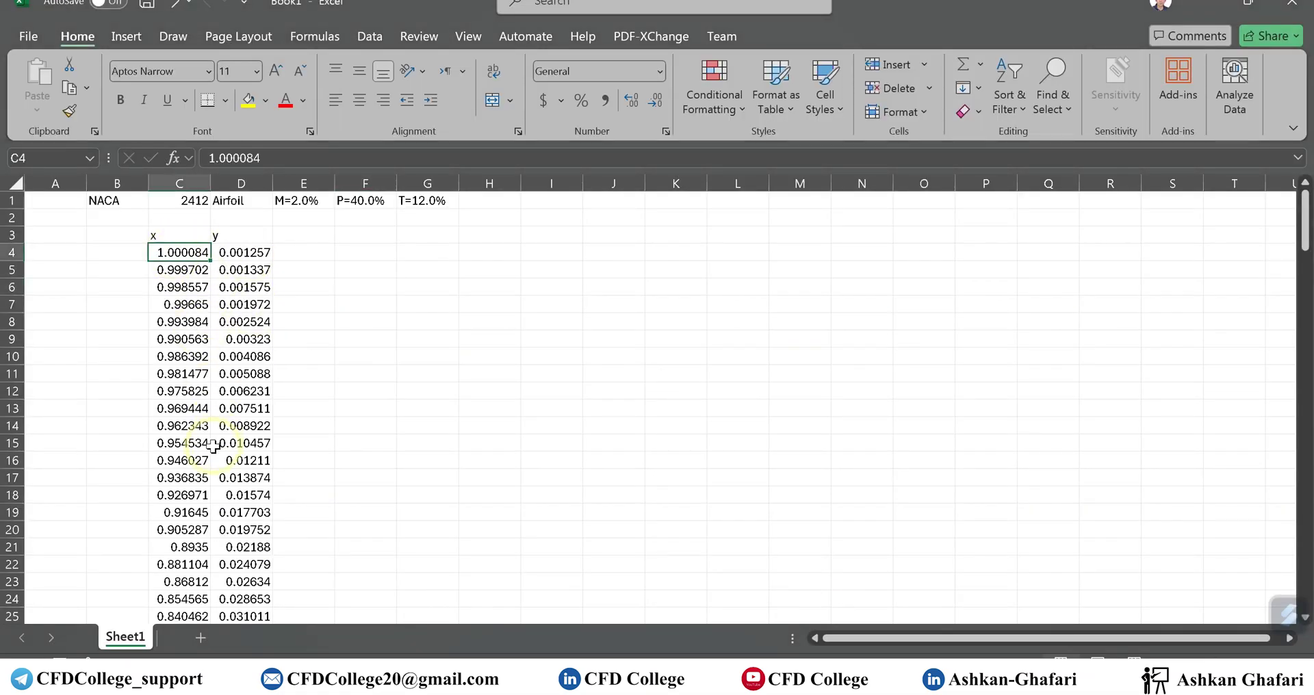
{"action": "scroll", "coordinate": [213, 446], "scroll_direction": "down", "scroll_amount": 20}
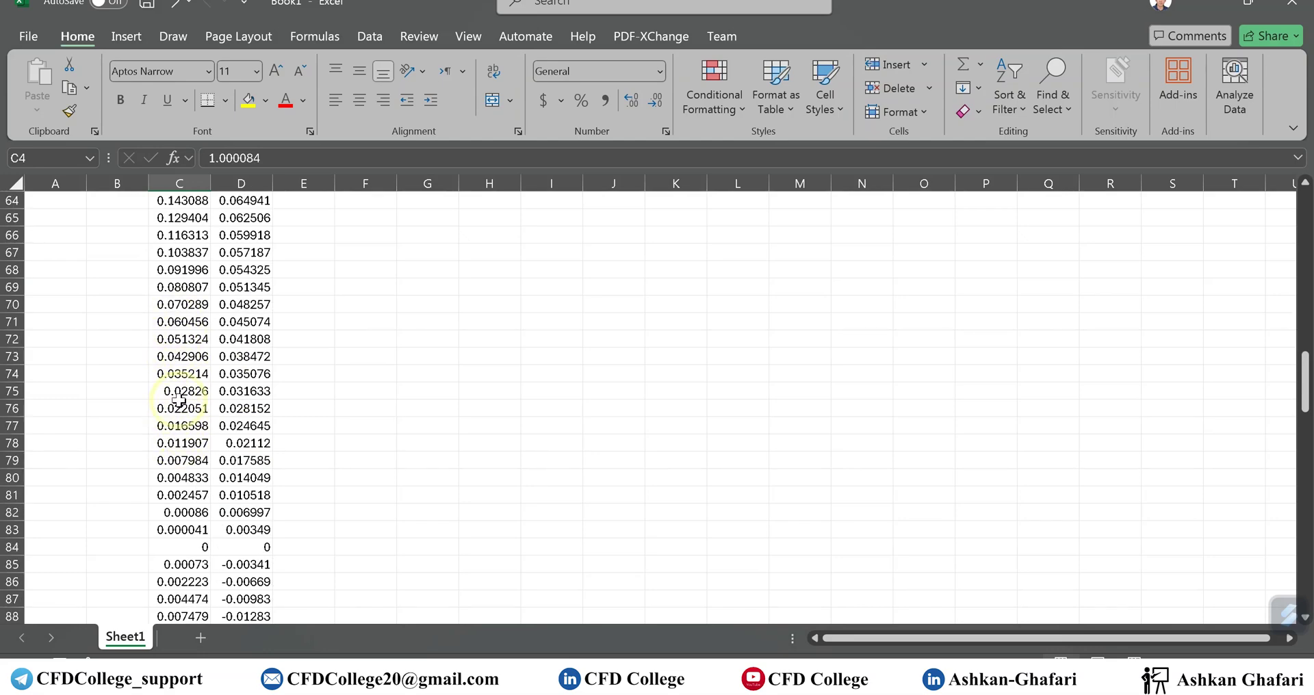
{"action": "scroll", "coordinate": [182, 464], "scroll_direction": "down", "scroll_amount": 3}
{"action": "left_click_drag", "start_coordinate": [182, 391], "coordinate": [226, 391]}
{"action": "scroll", "coordinate": [195, 397], "scroll_direction": "down", "scroll_amount": 2}
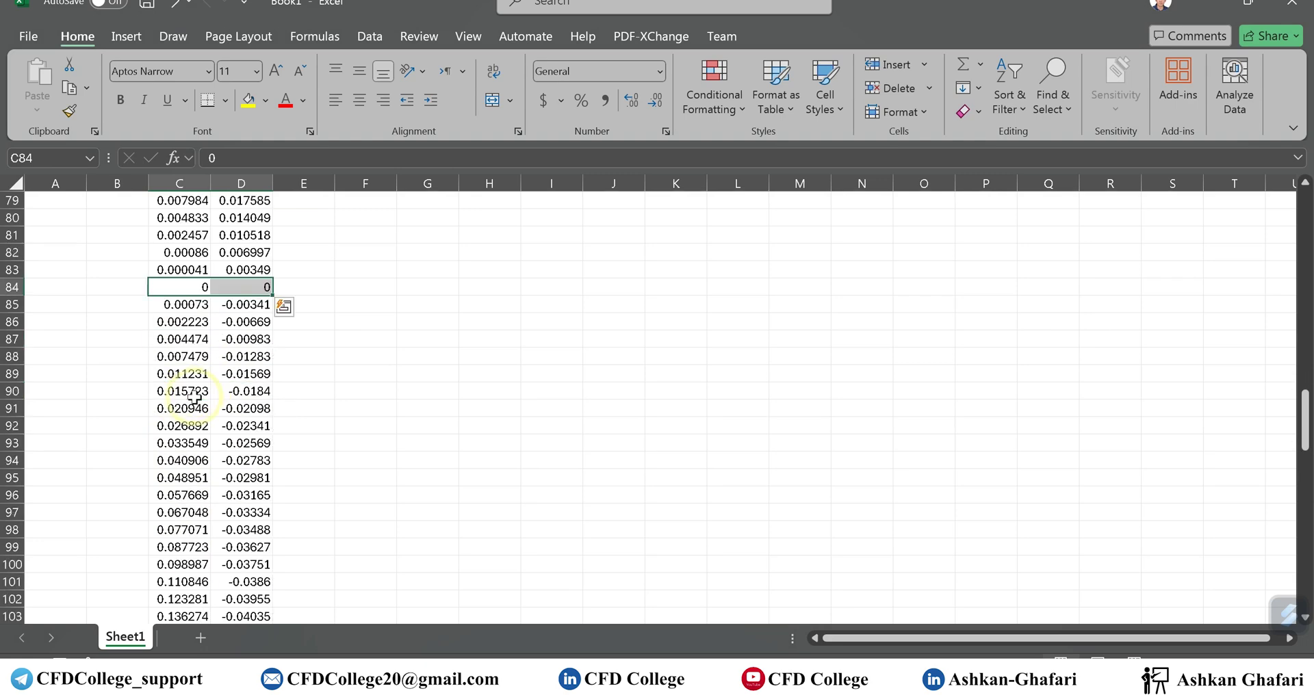
{"action": "scroll", "coordinate": [196, 397], "scroll_direction": "down", "scroll_amount": 8}
{"action": "scroll", "coordinate": [192, 397], "scroll_direction": "down", "scroll_amount": 15}
{"action": "left_click_drag", "start_coordinate": [178, 481], "coordinate": [239, 479]}
{"action": "left_click", "coordinate": [226, 530]}
{"action": "left_click", "coordinate": [241, 500]}
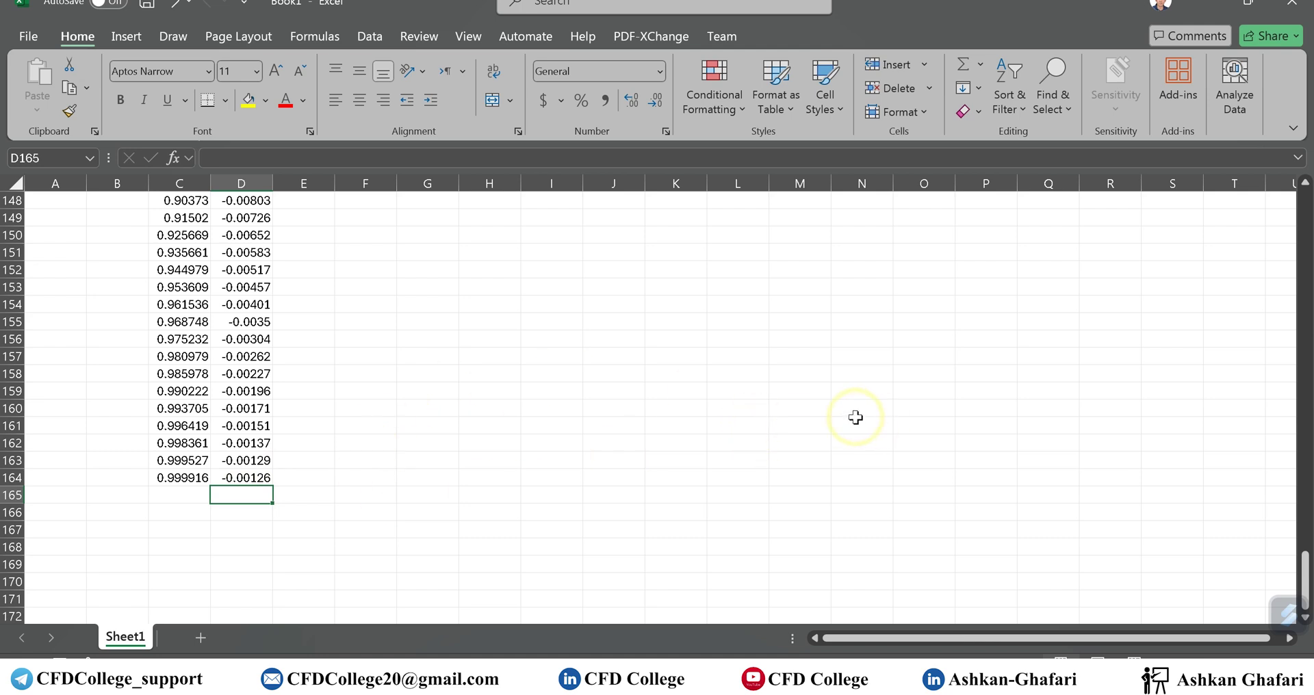
Step: Switch to the browser to review the NACA 2412 plot and dat file on Airfoil Tools, and return to Excel
{"action": "mouse_move", "coordinate": [503, 636]}
{"action": "left_click", "coordinate": [536, 616]}
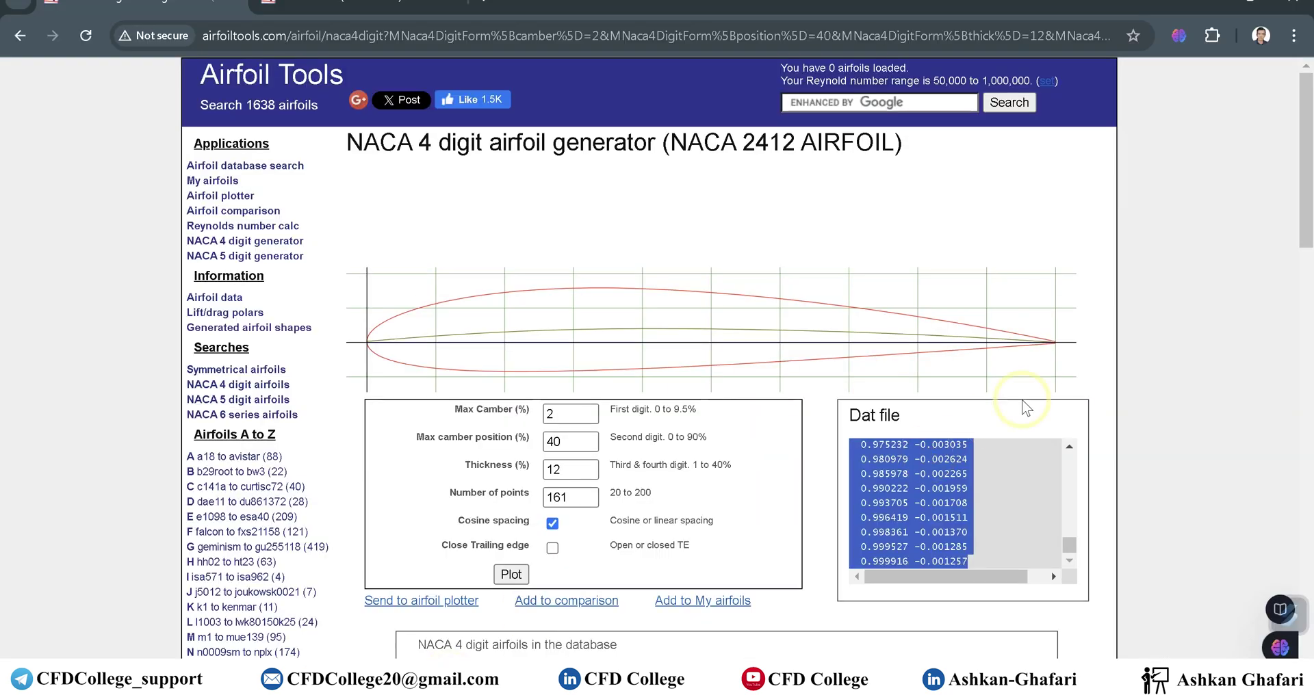
{"action": "scroll", "coordinate": [1072, 357], "scroll_direction": "down", "scroll_amount": 4}
{"action": "scroll", "coordinate": [1066, 355], "scroll_direction": "up", "scroll_amount": 4}
{"action": "left_click", "coordinate": [1214, 1]}
Step: Insert a scatter chart with smooth lines from the x and y coordinates in C4:D164
{"action": "left_click_drag", "start_coordinate": [254, 479], "coordinate": [171, 226]}
{"action": "left_click", "coordinate": [126, 36]}
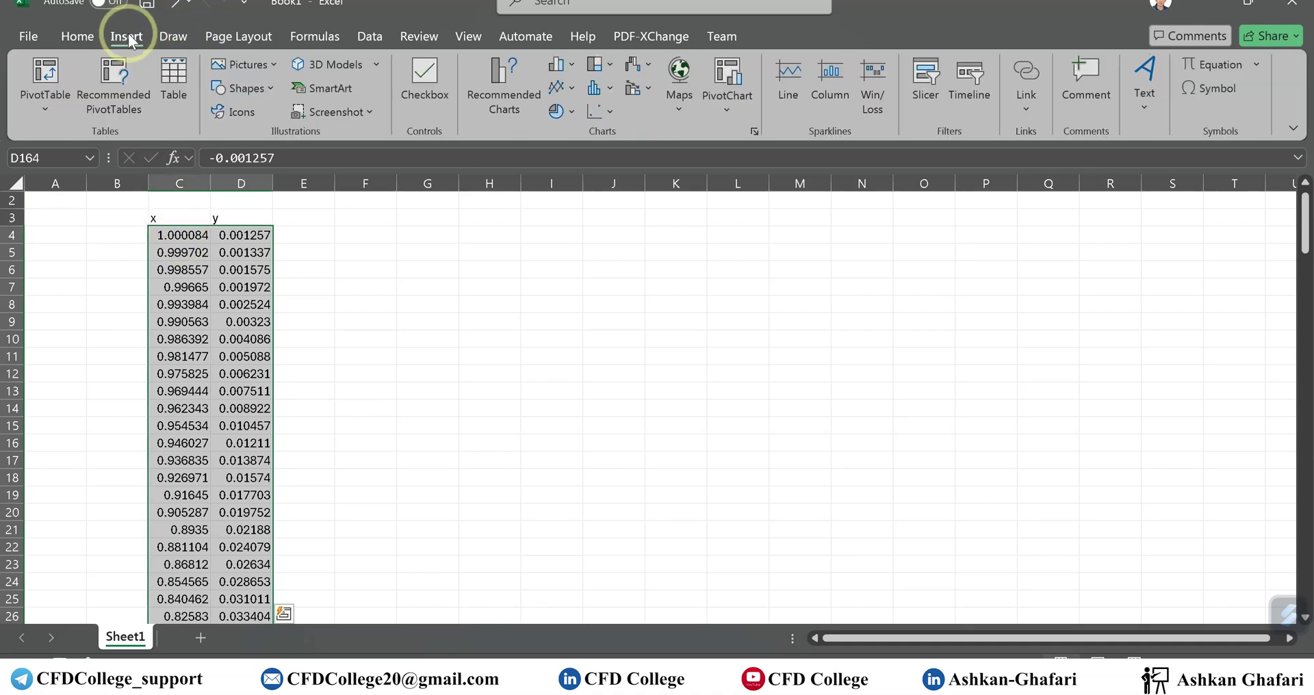
{"action": "left_click", "coordinate": [608, 116]}
{"action": "left_click", "coordinate": [714, 176]}
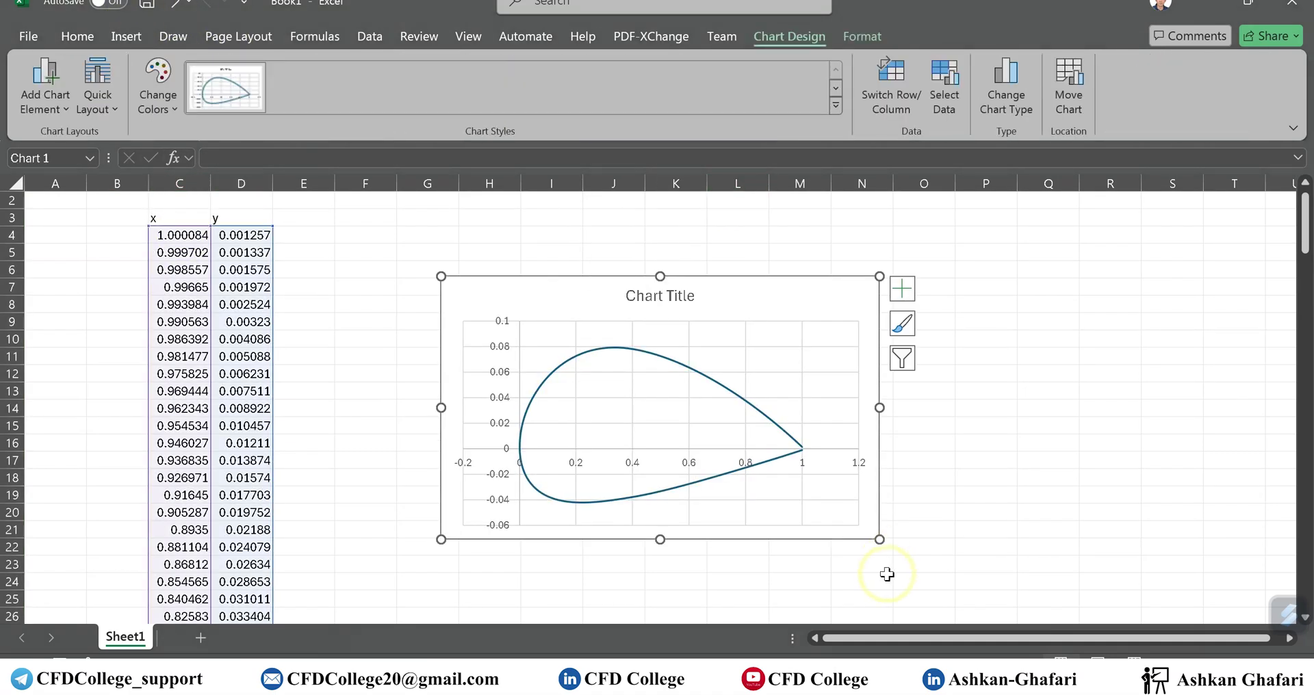
Step: Enlarge the airfoil chart in width and height and move it clear of the data, so it starts near column J
{"action": "left_click_drag", "start_coordinate": [881, 408], "coordinate": [1165, 408]}
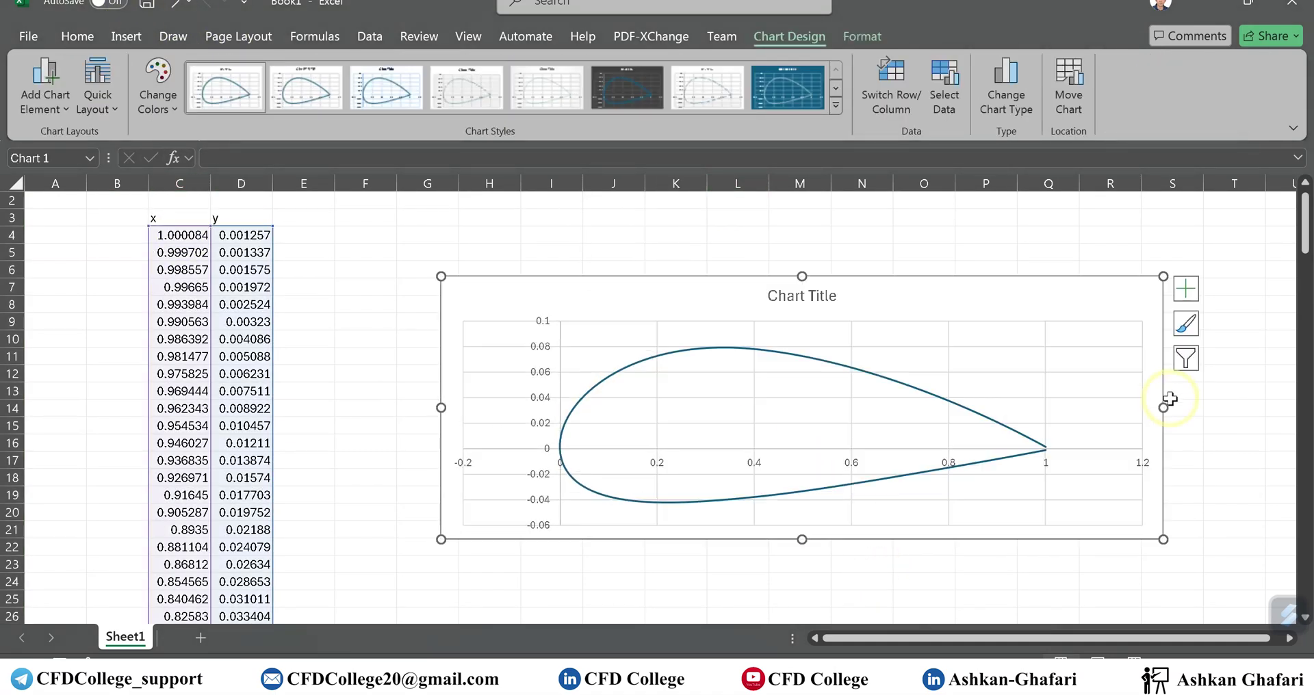
{"action": "left_click_drag", "start_coordinate": [801, 539], "coordinate": [805, 580]}
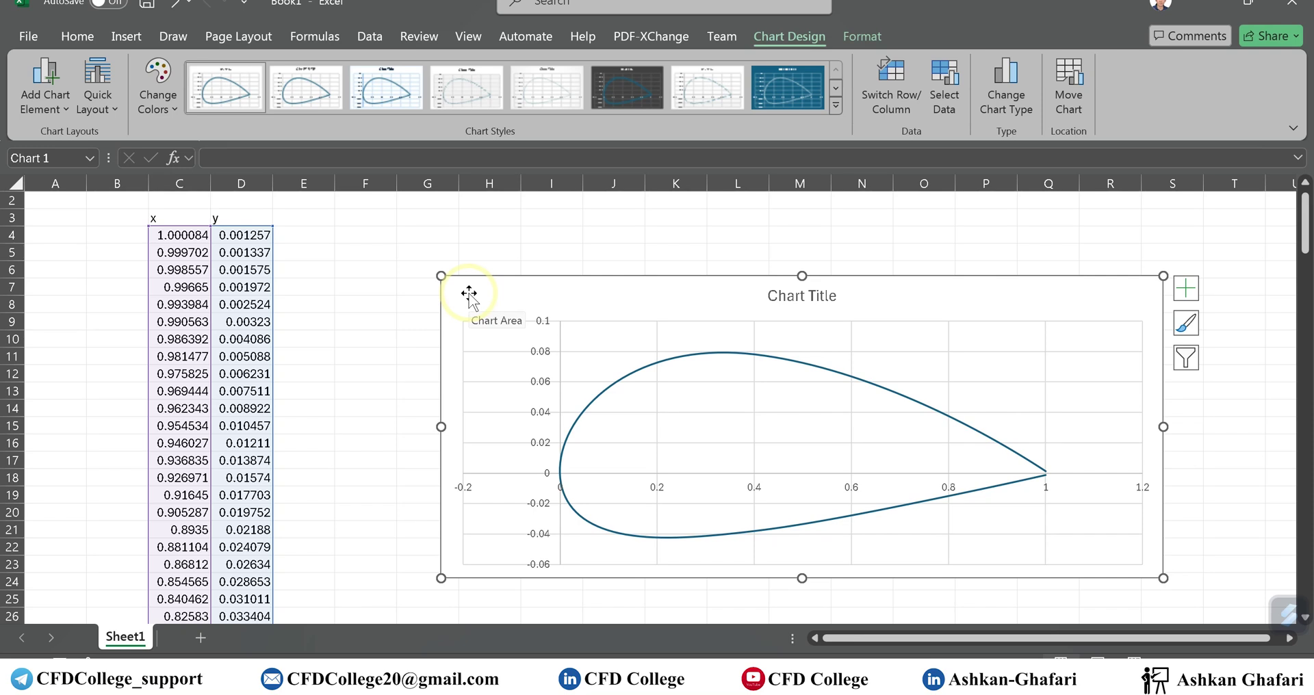
{"action": "left_click_drag", "start_coordinate": [468, 293], "coordinate": [602, 231]}
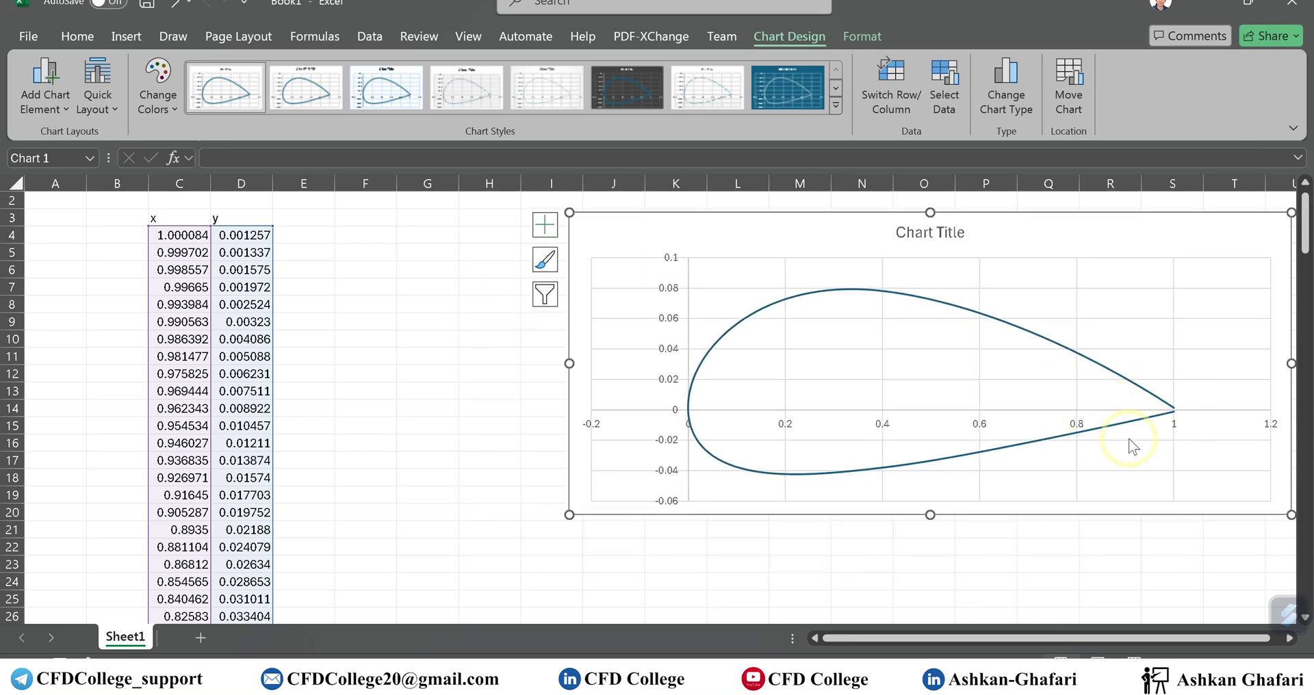
{"action": "left_click", "coordinate": [336, 420]}
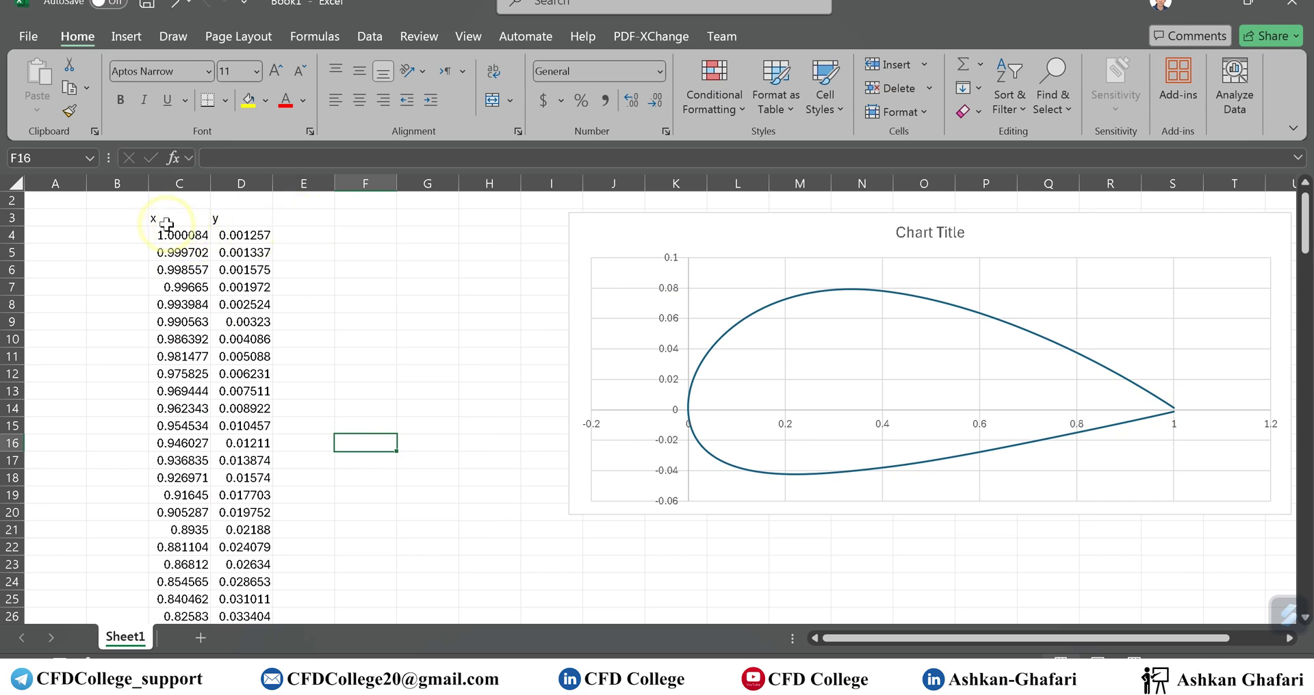
Step: Enter the heading z in E3 and fill the z column with 0 from E4 down to the last coordinate row
{"action": "left_click", "coordinate": [325, 216]}
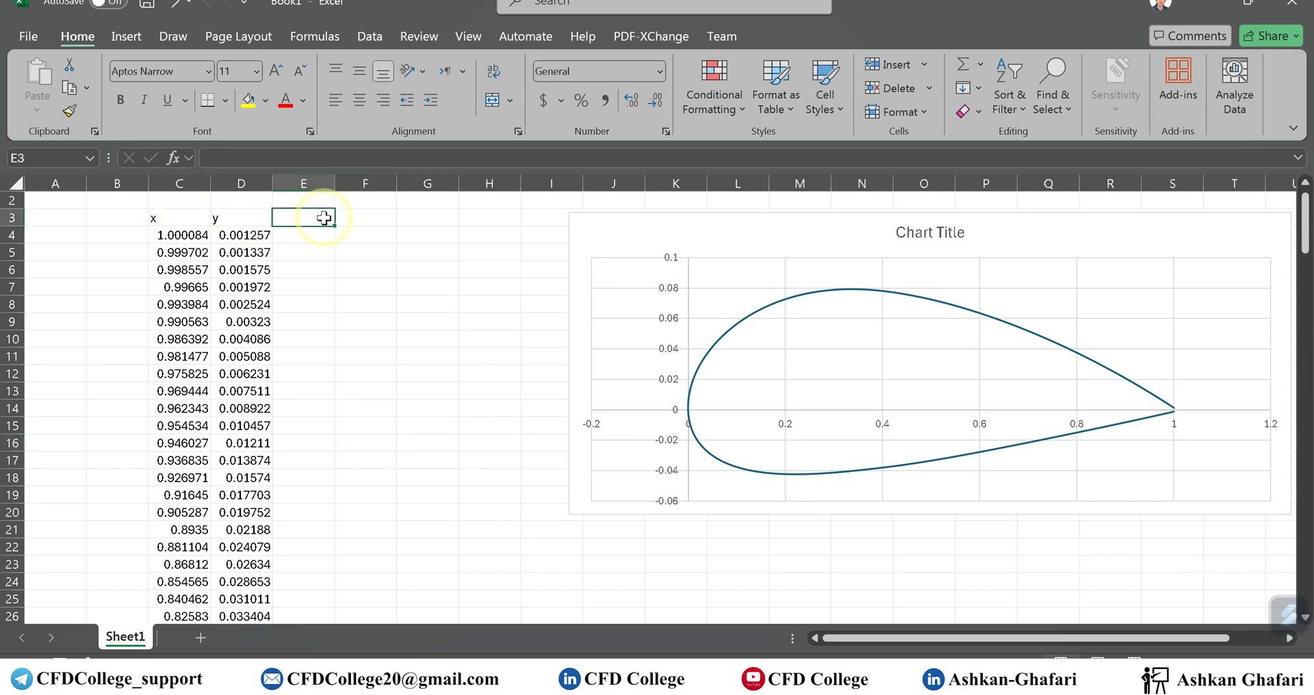
{"action": "left_click", "coordinate": [172, 222]}
{"action": "left_click", "coordinate": [236, 218]}
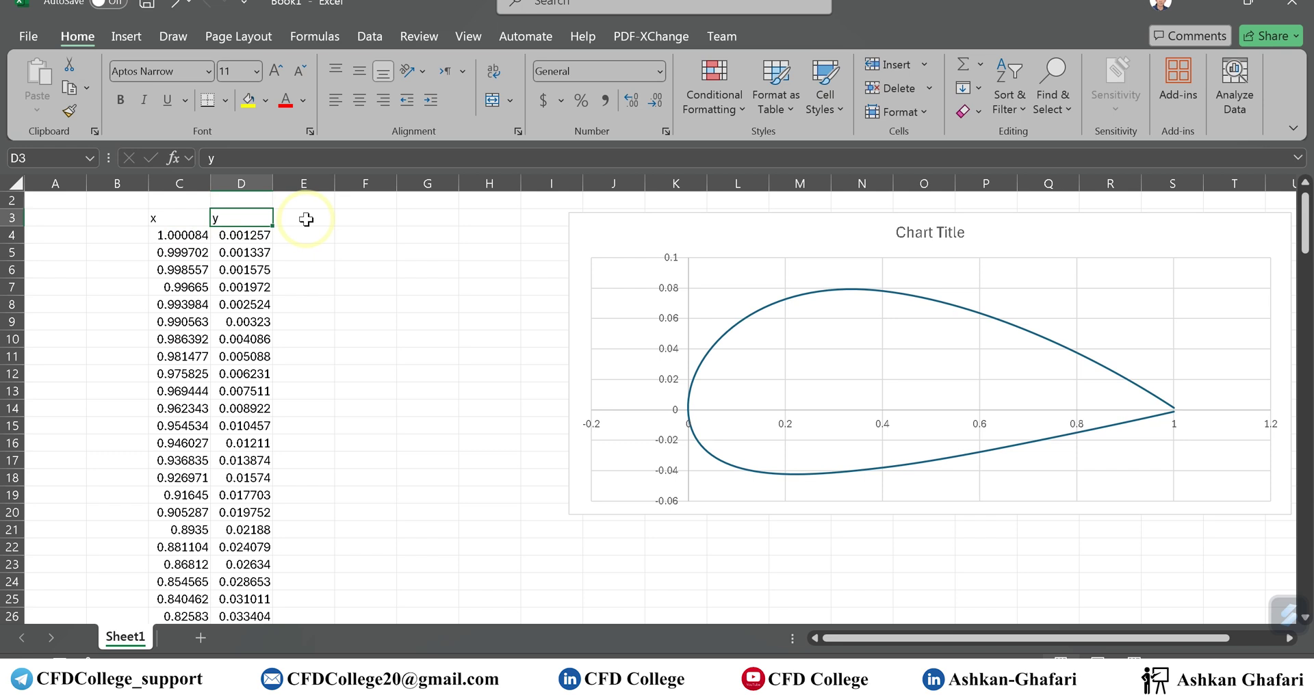
{"action": "left_click", "coordinate": [306, 219]}
{"action": "type", "text": "z"}
{"action": "key", "text": "Return"}
{"action": "type", "text": "0"}
{"action": "key", "text": "ctrl+Return"}
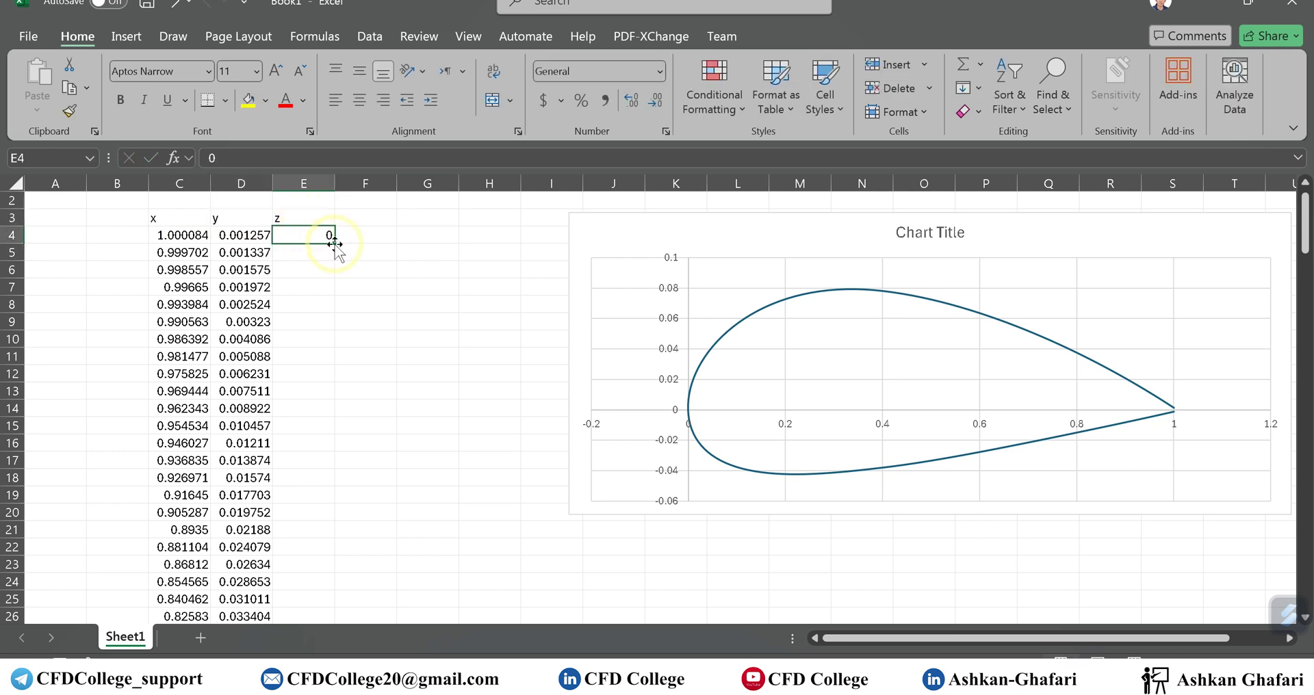
{"action": "double_click", "coordinate": [334, 244]}
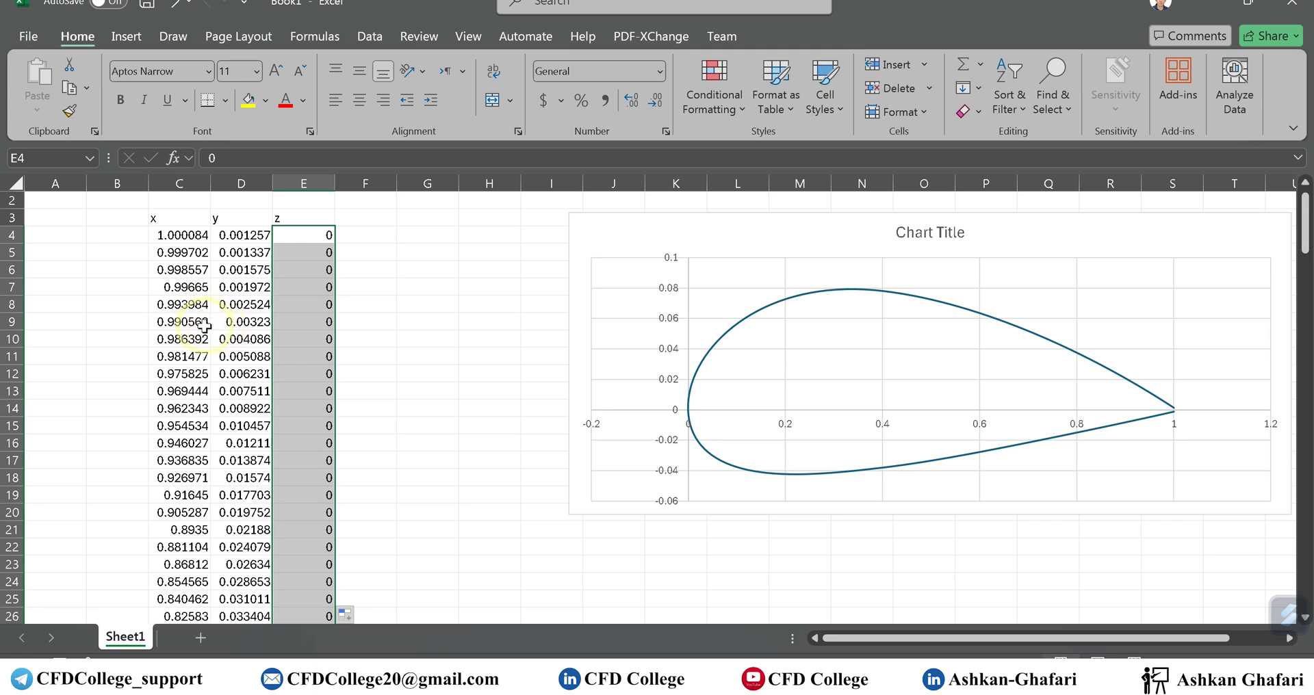
{"action": "left_click", "coordinate": [171, 220]}
{"action": "left_click", "coordinate": [235, 219]}
{"action": "left_click", "coordinate": [296, 219]}
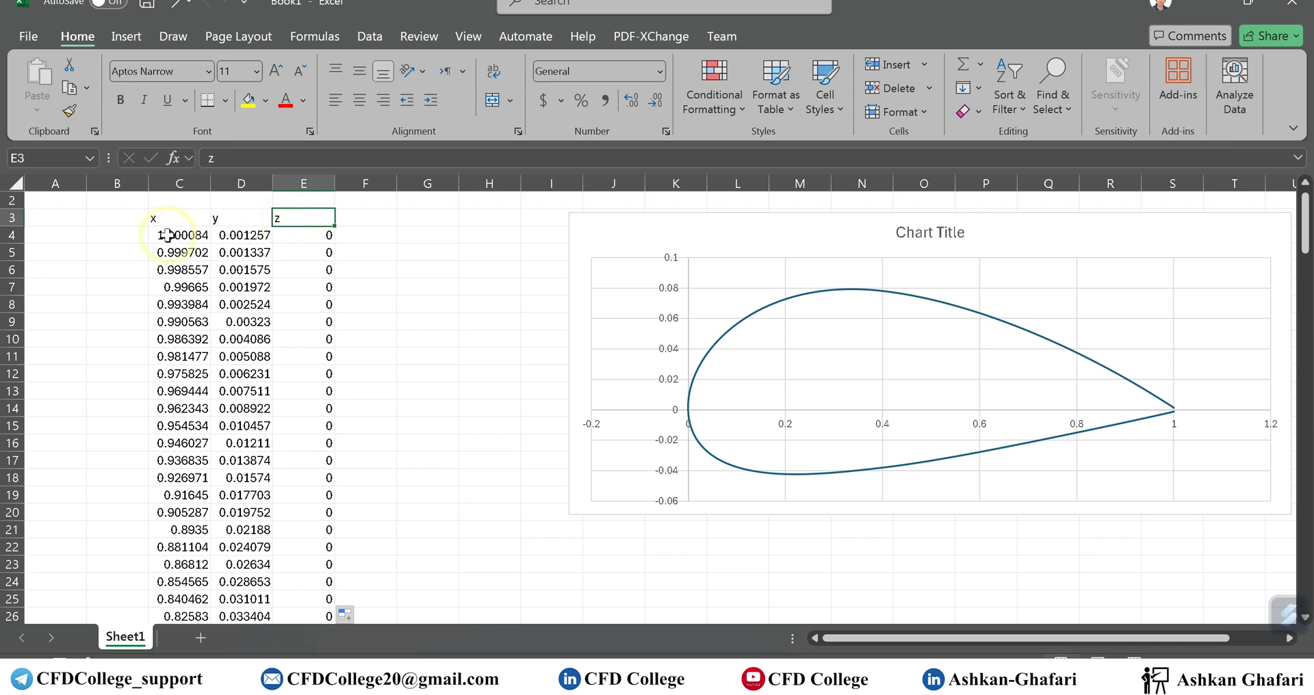
Step: Number the points in column B by entering 1 in B4 and 2 in B5 and filling the series down to row 164
{"action": "left_click", "coordinate": [115, 219]}
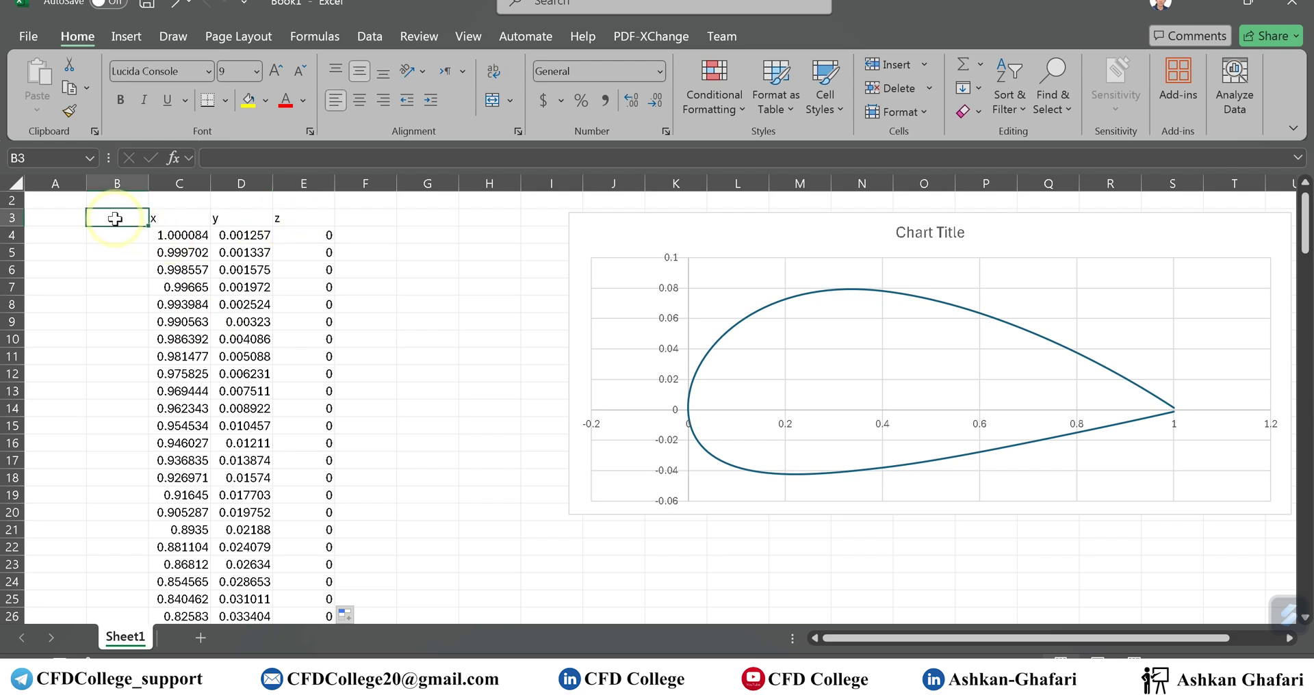
{"action": "left_click", "coordinate": [119, 236]}
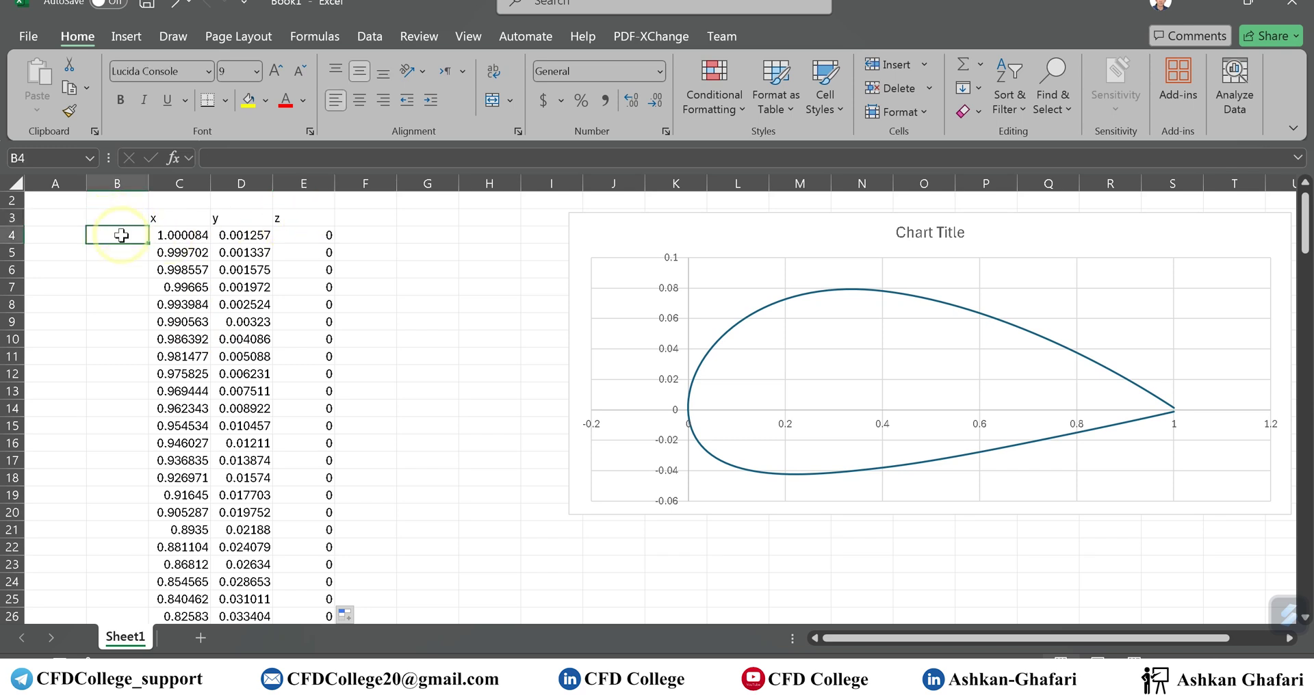
{"action": "type", "text": "1"}
{"action": "key", "text": "Return"}
{"action": "type", "text": "2"}
{"action": "key", "text": "Return"}
{"action": "left_click_drag", "start_coordinate": [121, 235], "coordinate": [130, 251]}
{"action": "left_click", "coordinate": [124, 237]}
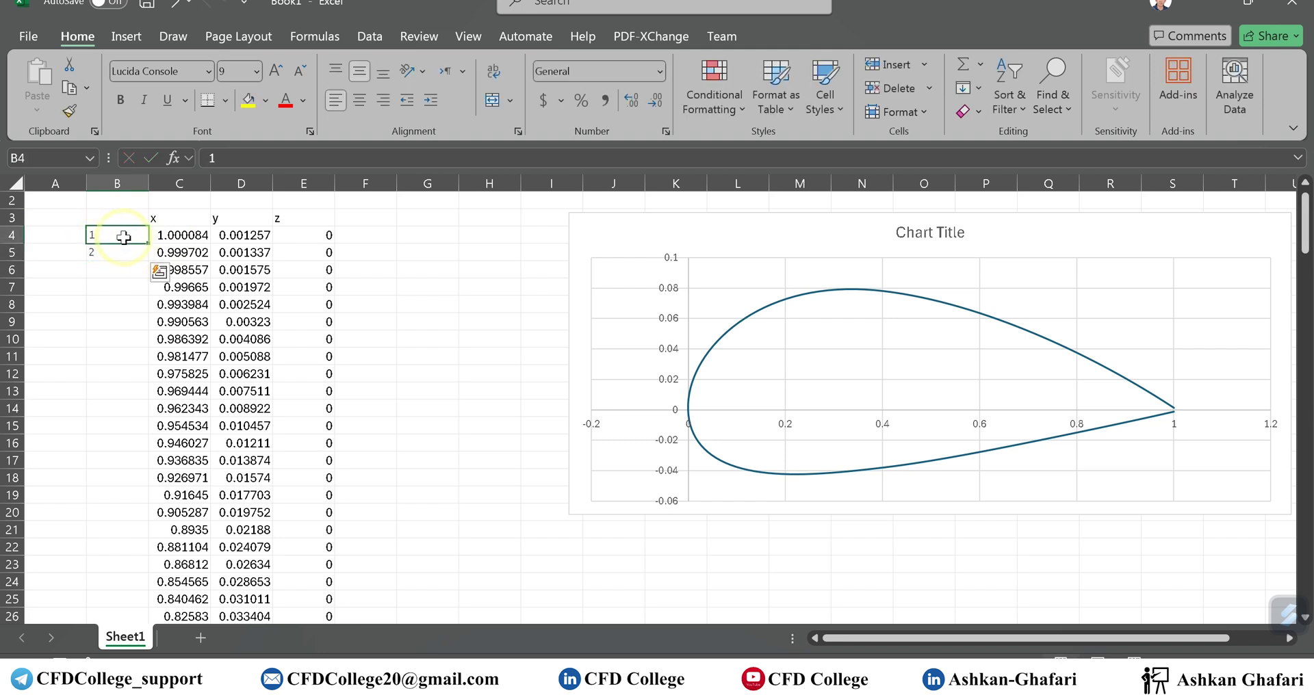
{"action": "left_click", "coordinate": [100, 254]}
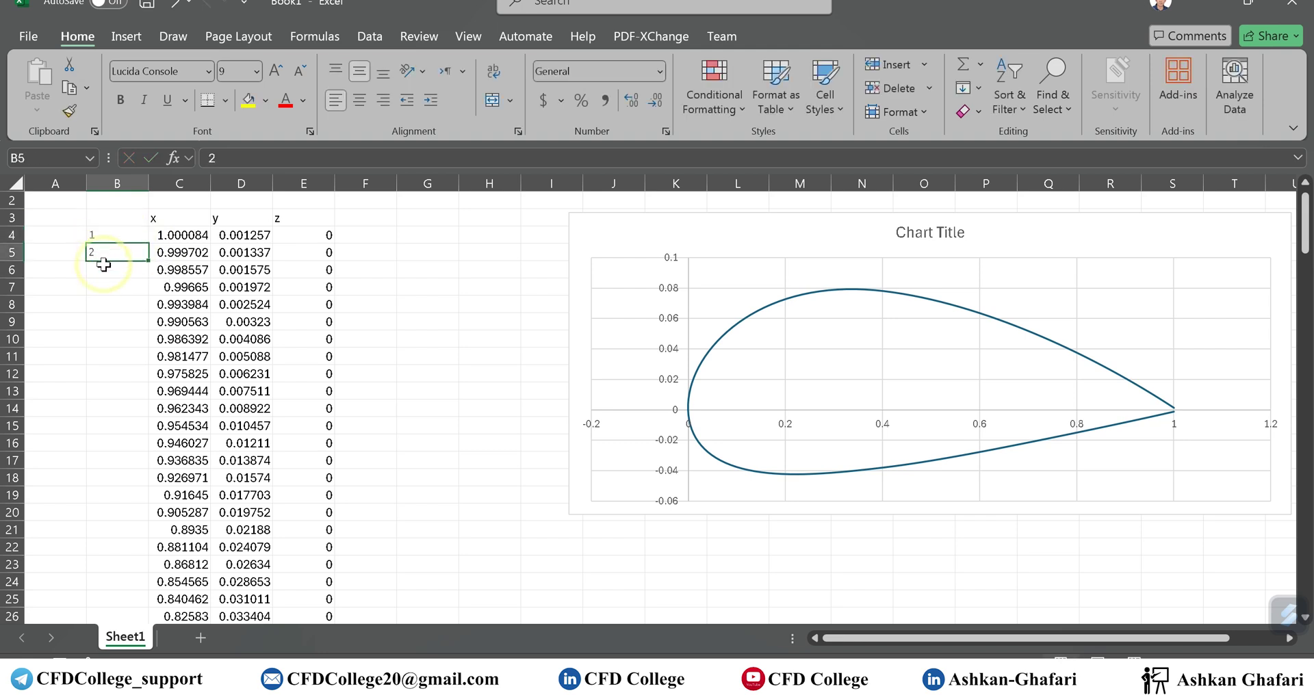
{"action": "left_click_drag", "start_coordinate": [115, 237], "coordinate": [148, 259]}
{"action": "double_click", "coordinate": [148, 259]}
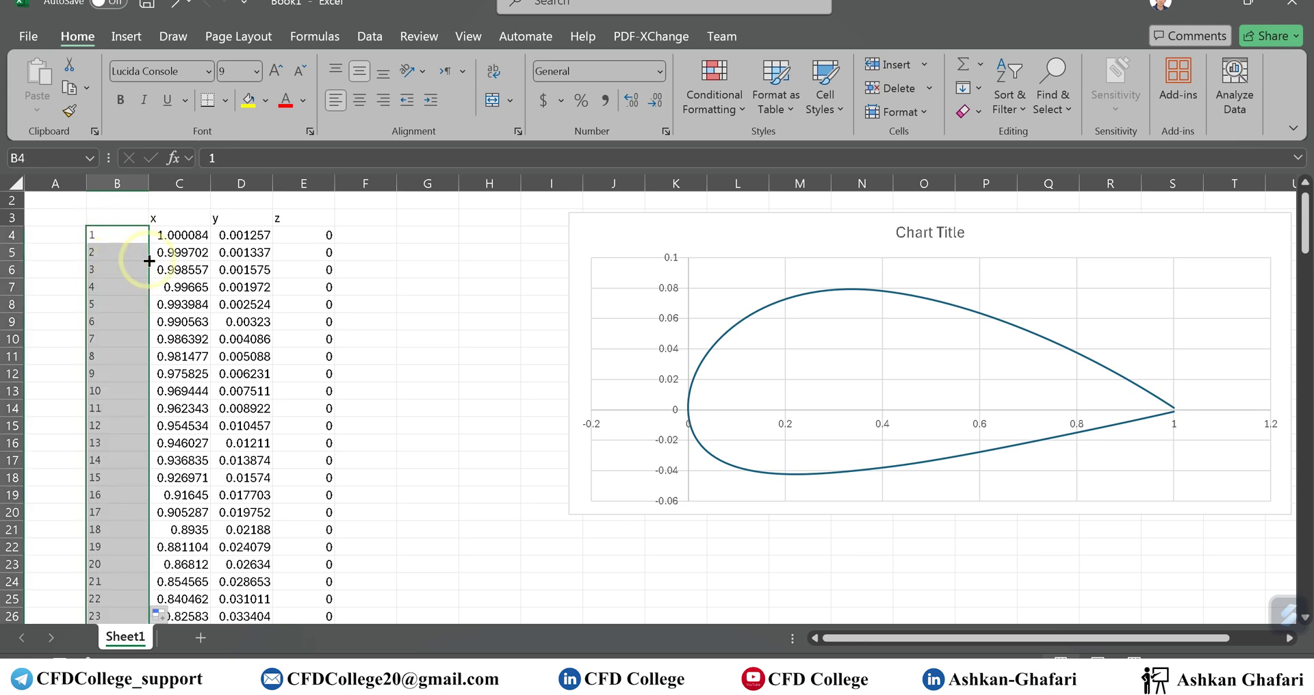
{"action": "scroll", "coordinate": [127, 398], "scroll_direction": "down", "scroll_amount": 20}
{"action": "scroll", "coordinate": [127, 398], "scroll_direction": "down", "scroll_amount": 20}
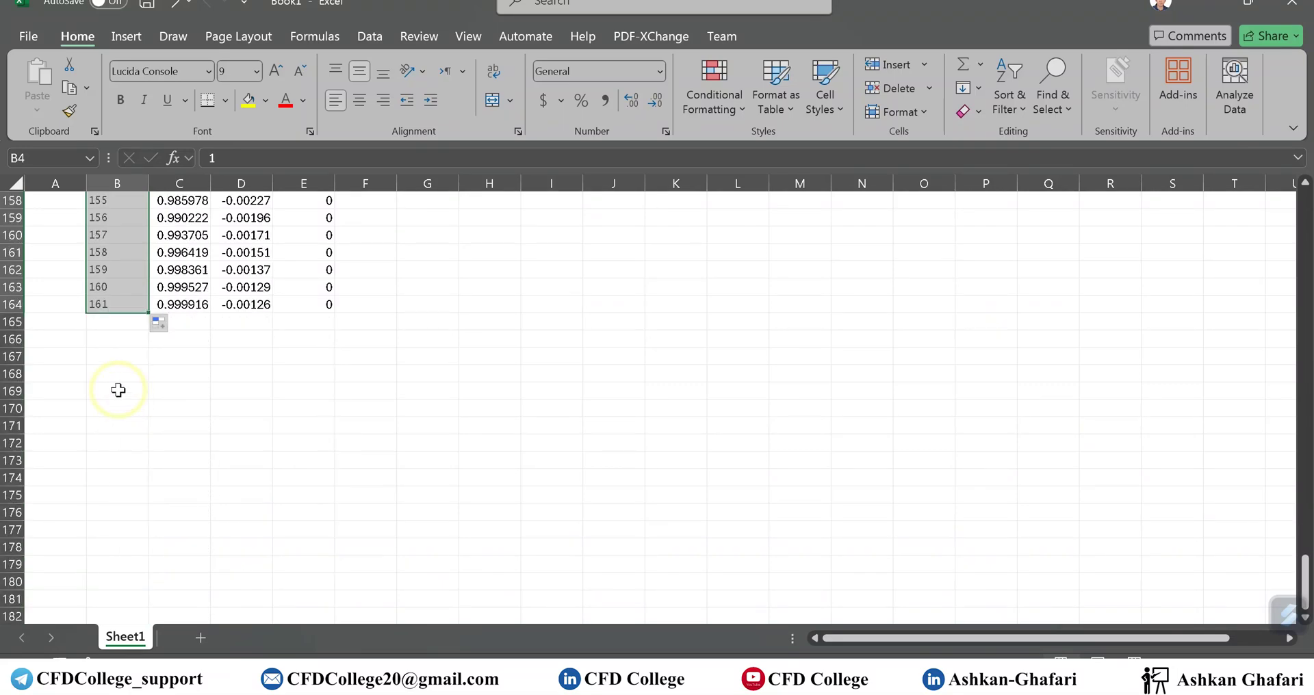
{"action": "scroll", "coordinate": [111, 315], "scroll_direction": "up", "scroll_amount": 7}
{"action": "scroll", "coordinate": [111, 315], "scroll_direction": "up", "scroll_amount": 20}
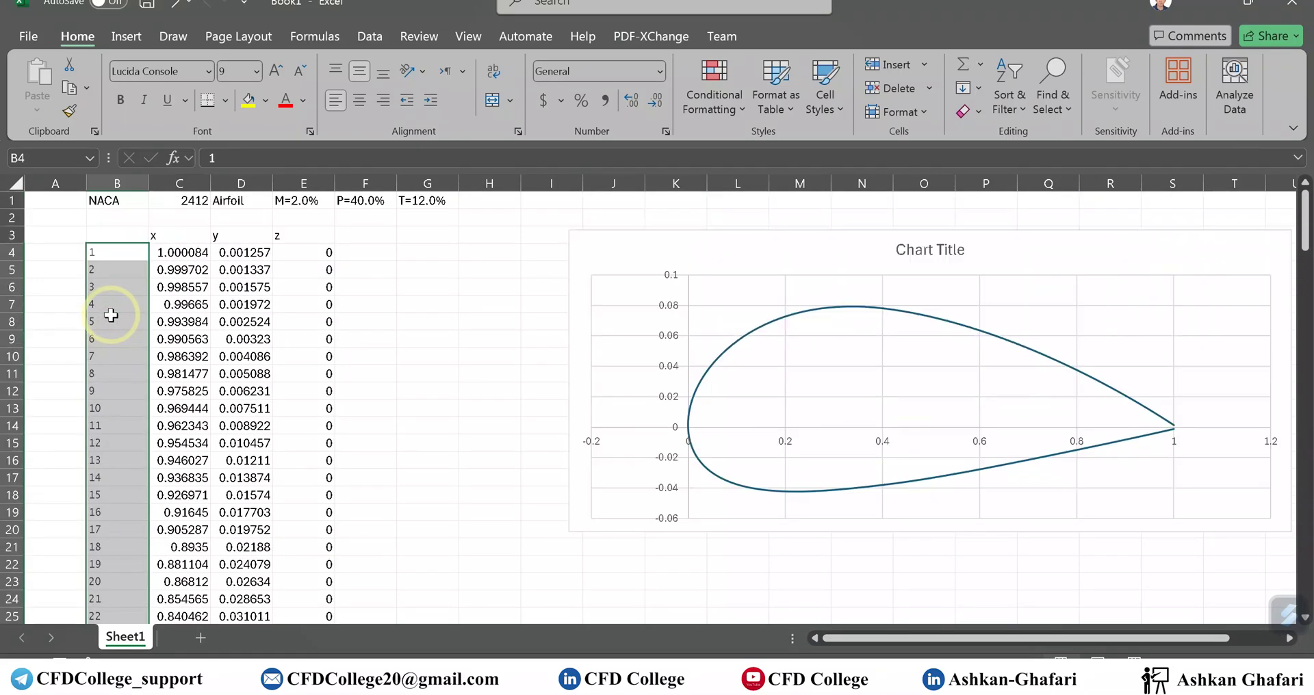
Step: Enter 1 in A4 and fill it down column A for every coordinate row
{"action": "left_click", "coordinate": [67, 254]}
{"action": "type", "text": "1"}
{"action": "key", "text": "ctrl+Return"}
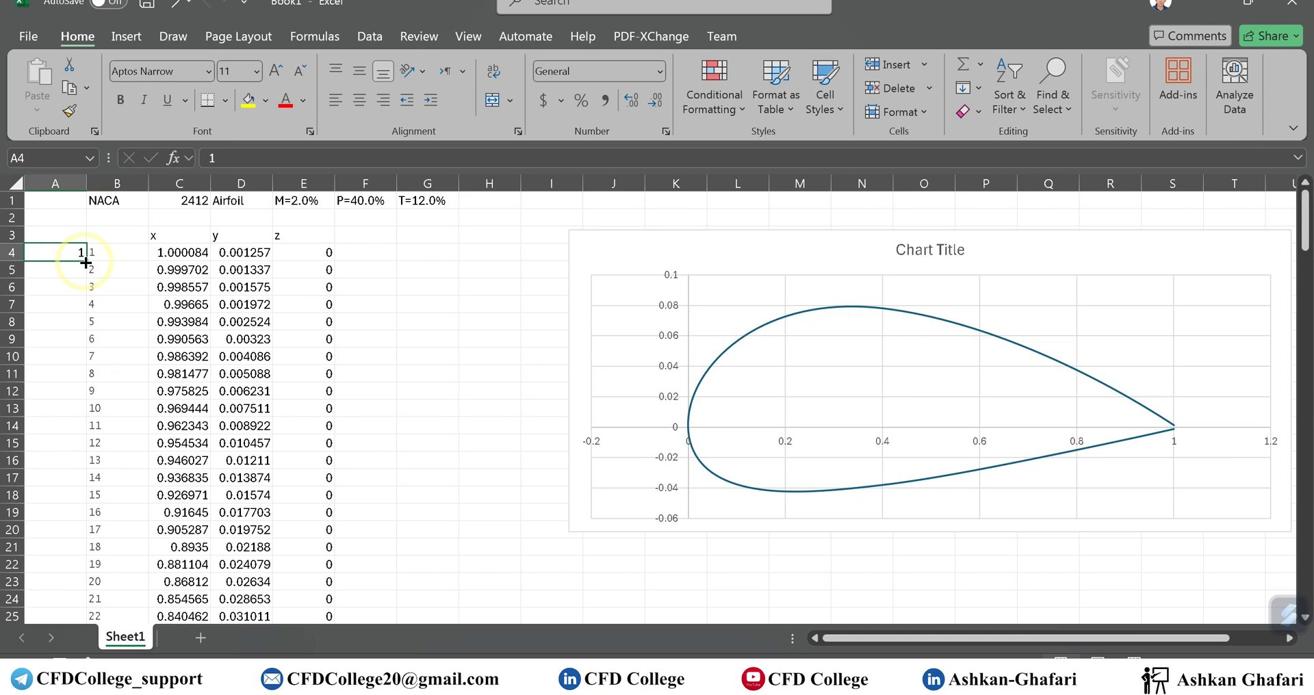
{"action": "double_click", "coordinate": [85, 261]}
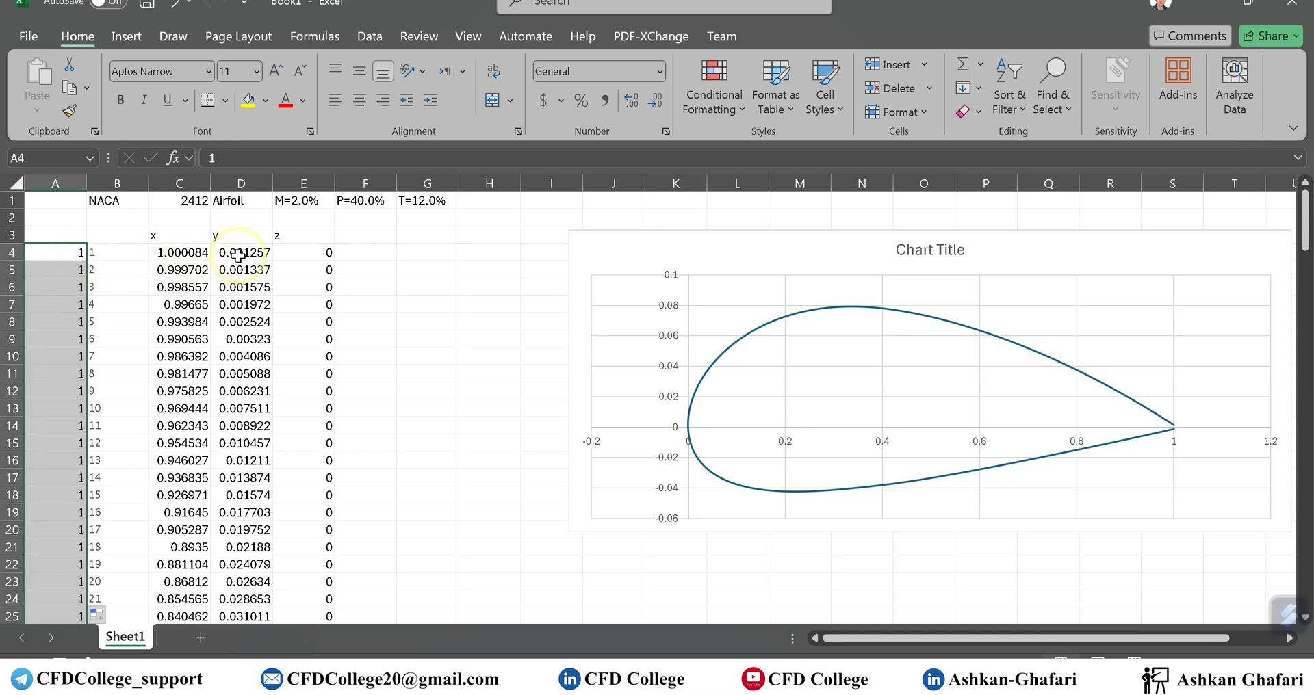
{"action": "left_click", "coordinate": [55, 252]}
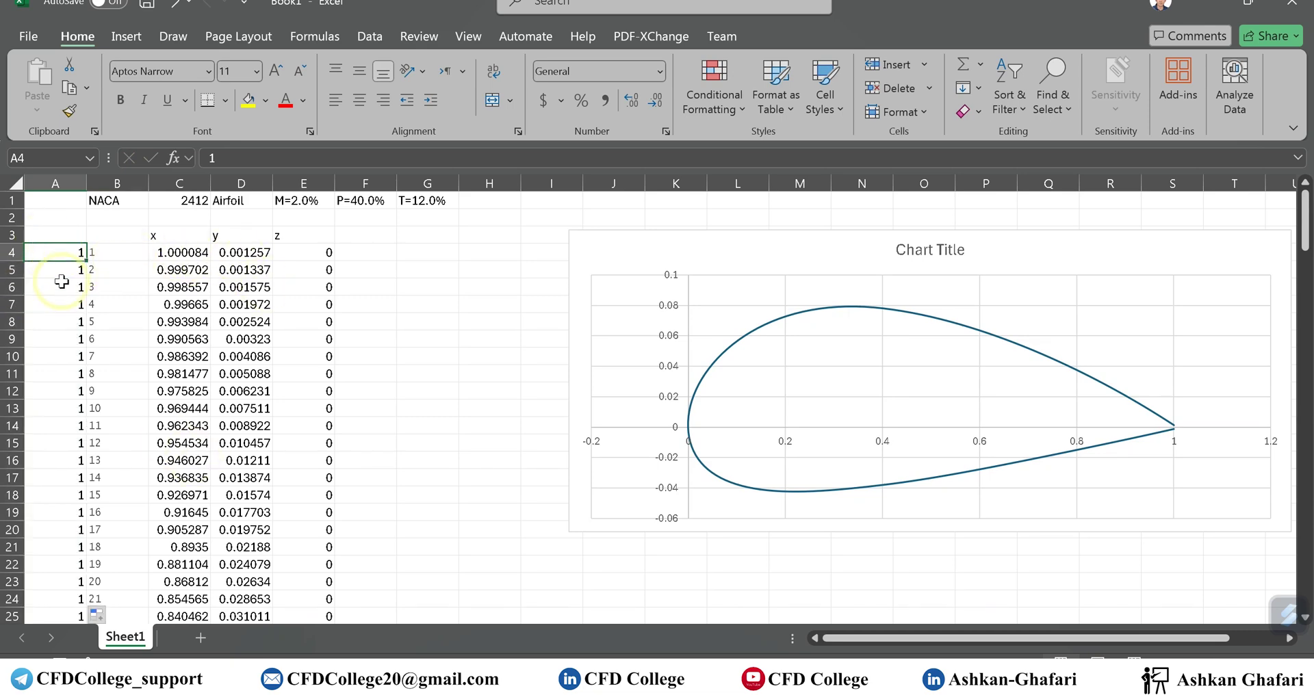
{"action": "scroll", "coordinate": [64, 382], "scroll_direction": "down", "scroll_amount": 20}
{"action": "scroll", "coordinate": [65, 381], "scroll_direction": "down", "scroll_amount": 6}
{"action": "scroll", "coordinate": [65, 381], "scroll_direction": "up", "scroll_amount": 20}
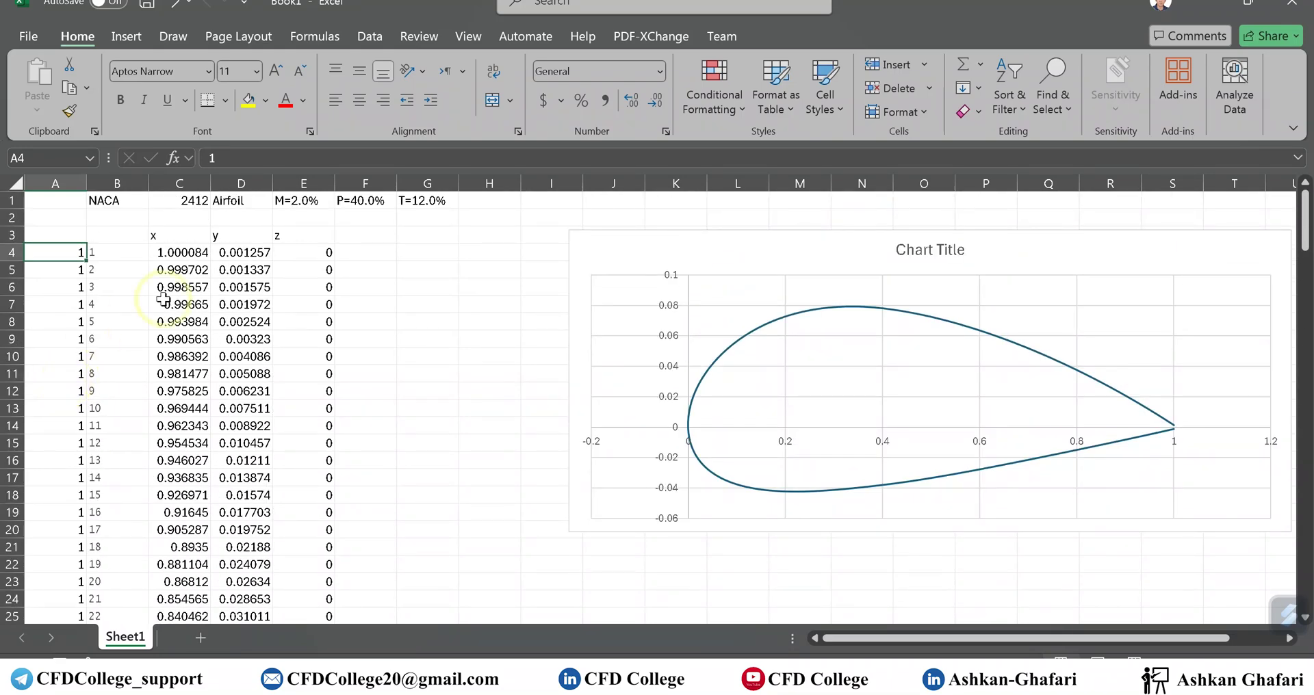
Step: Select A4:E164 for copying, switch to File Explorer and create a text document named NACA2412.txt in the Airfoil folder
{"action": "left_click_drag", "start_coordinate": [54, 253], "coordinate": [299, 582]}
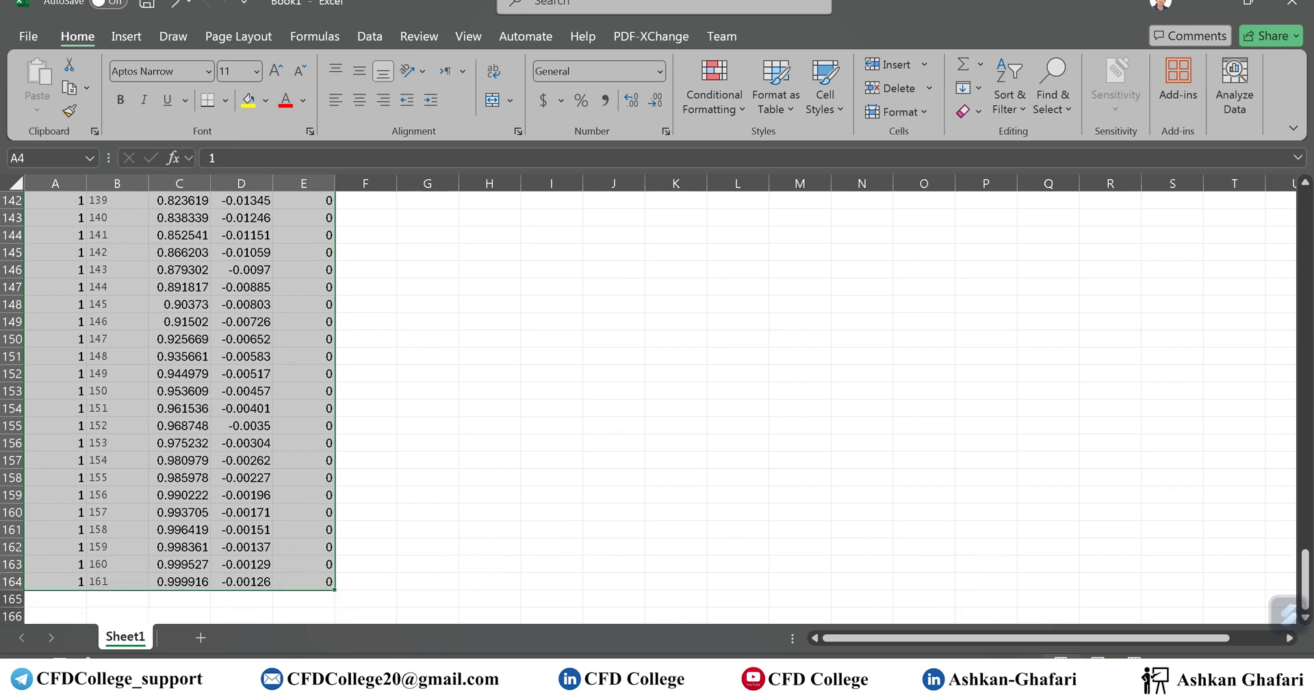
{"action": "left_click", "coordinate": [1102, 683]}
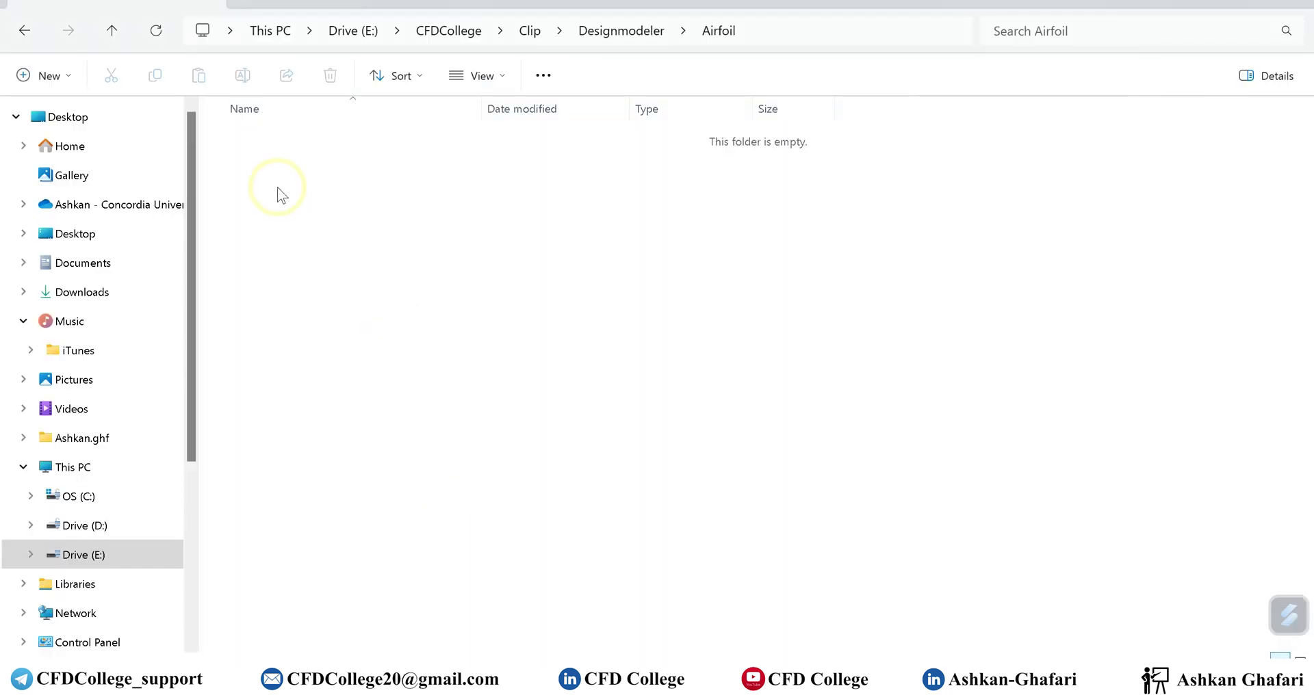
{"action": "right_click", "coordinate": [447, 370]}
{"action": "mouse_move", "coordinate": [414, 333]}
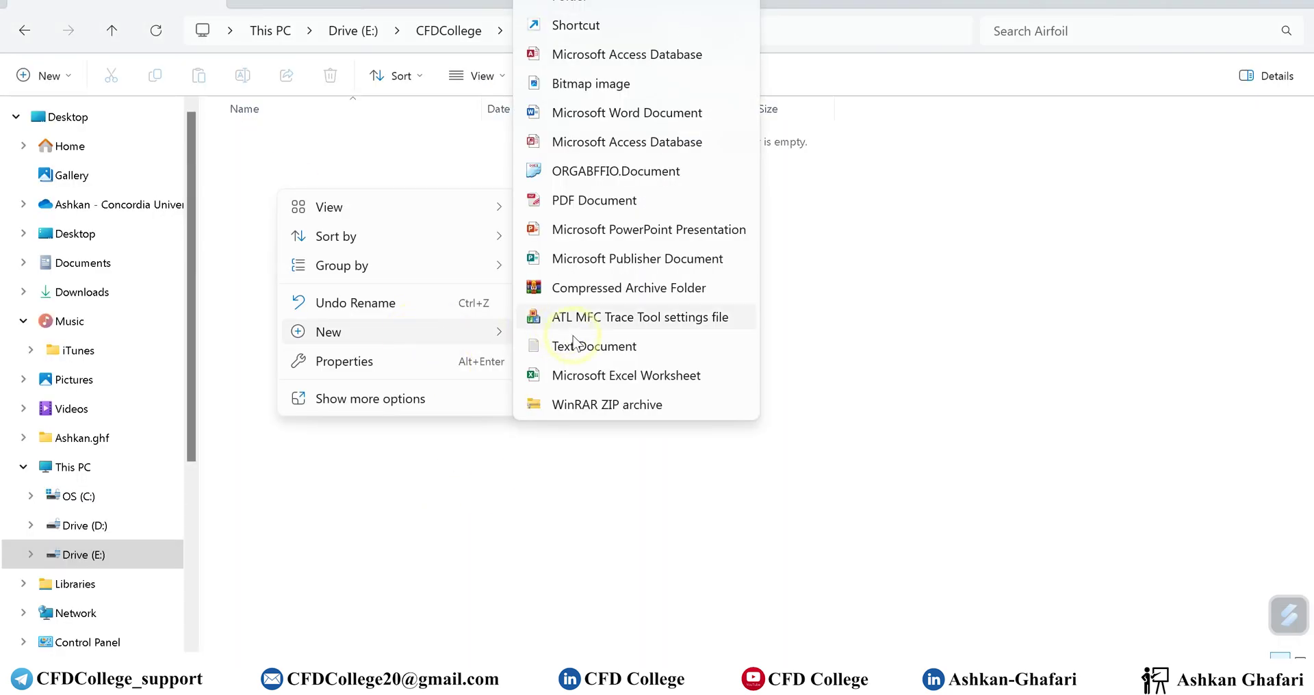
{"action": "left_click", "coordinate": [609, 344]}
{"action": "type", "text": "NACA"}
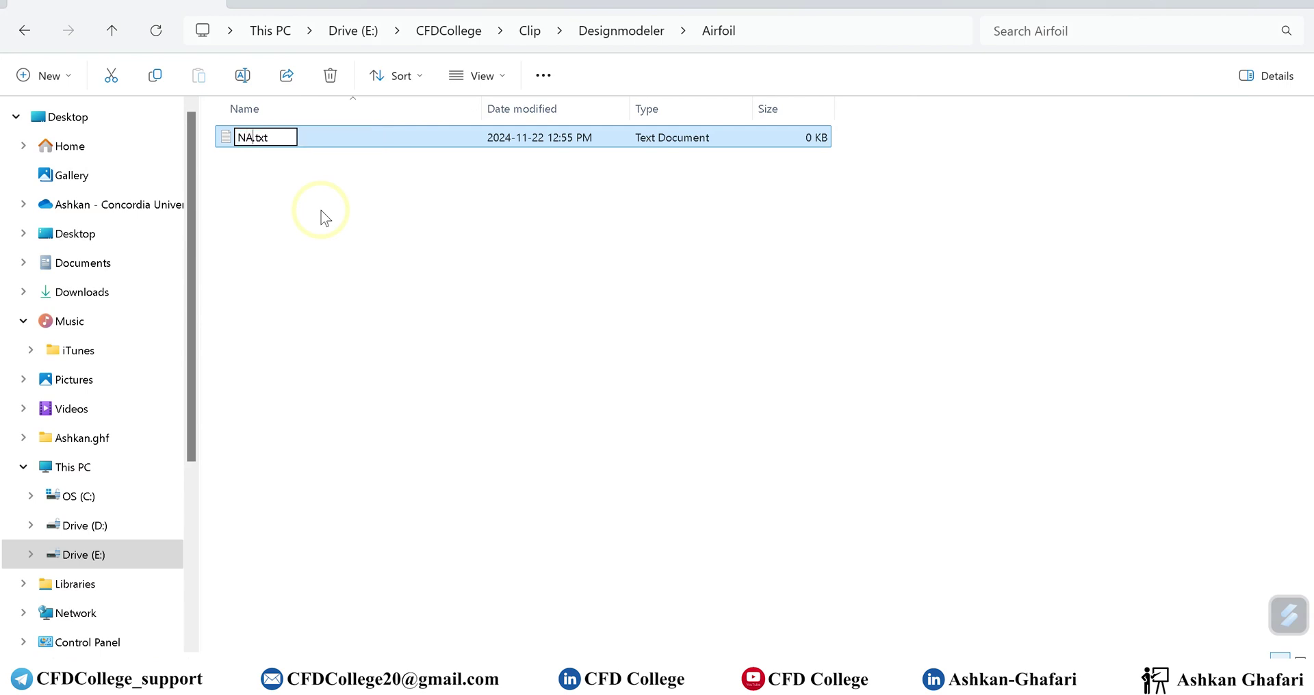
{"action": "type", "text": "2412"}
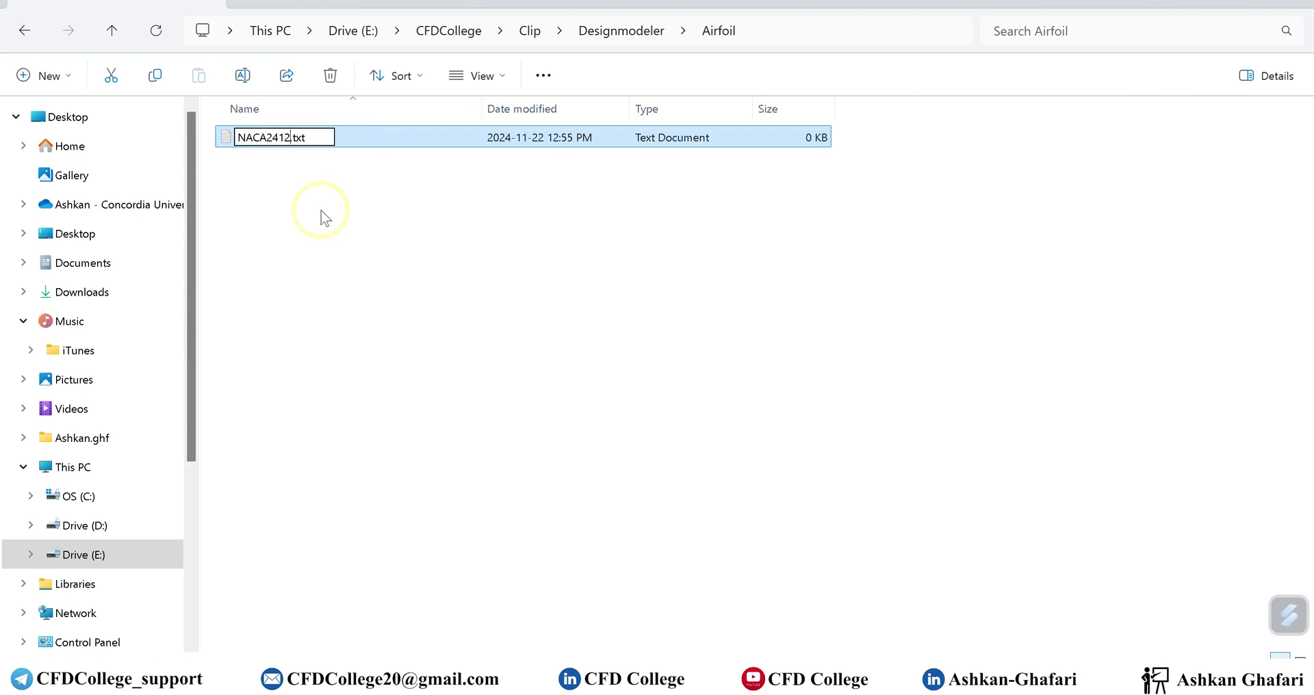
{"action": "key", "text": "Return"}
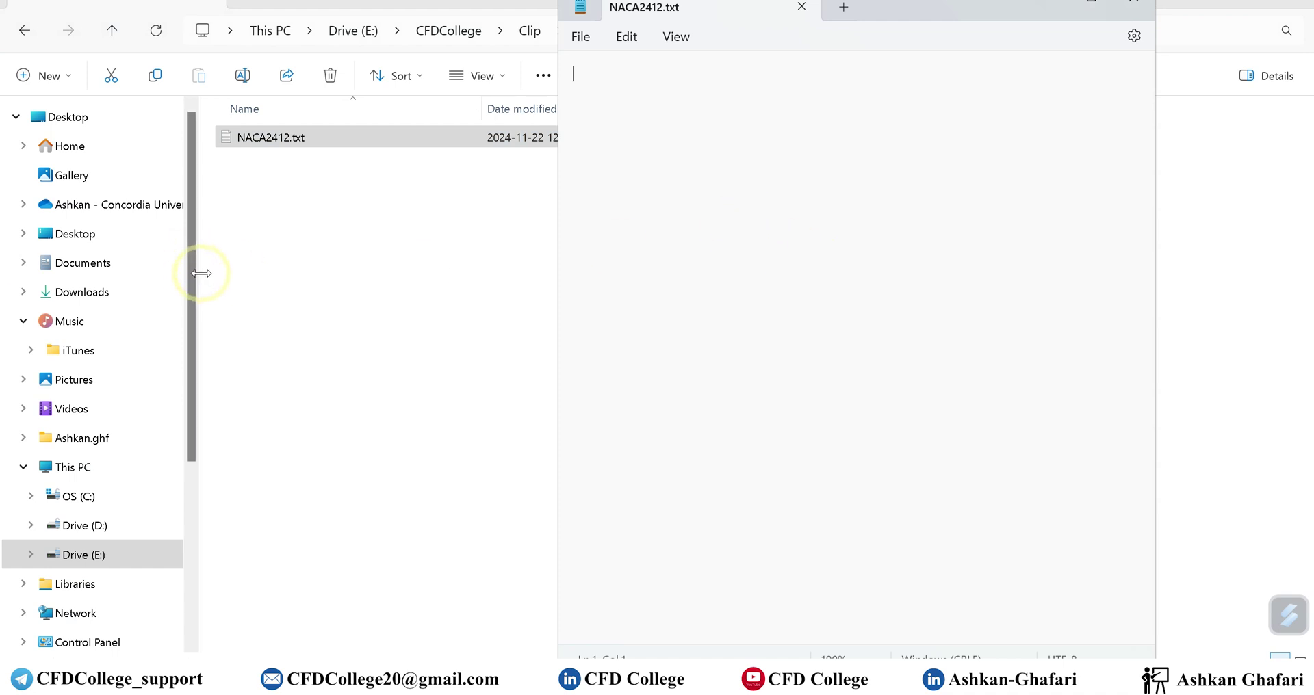
Step: Copy the selected coordinate data from Excel, paste it into NACA2412.txt in Notepad and close the file
{"action": "left_click_drag", "start_coordinate": [199, 272], "coordinate": [120, 273]}
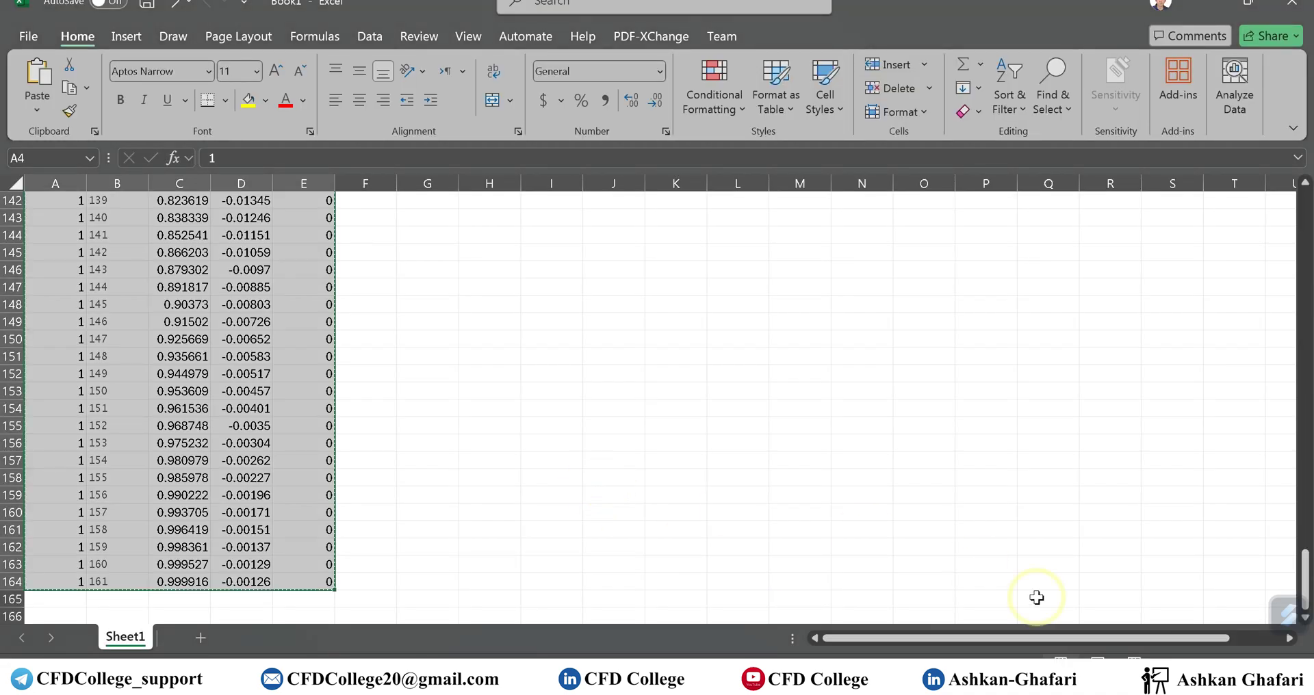
{"action": "key", "text": "alt+Tab"}
{"action": "key", "text": "ctrl+v"}
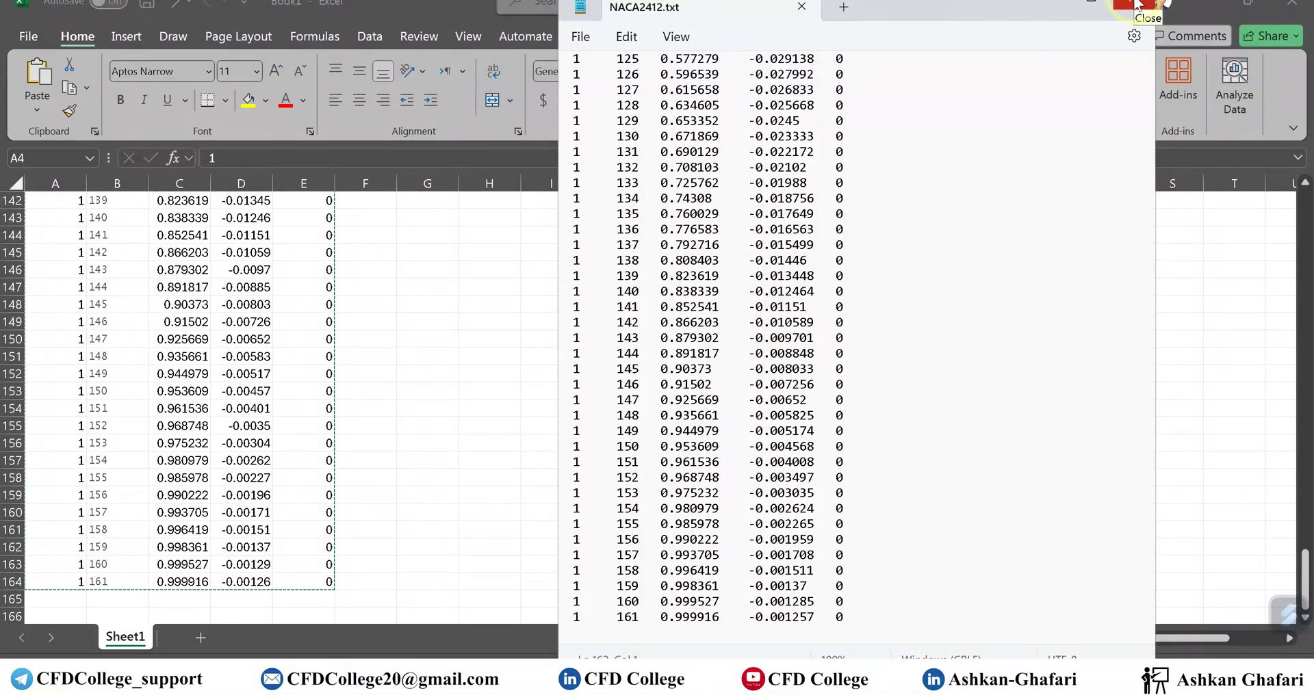
{"action": "left_click", "coordinate": [1134, 5]}
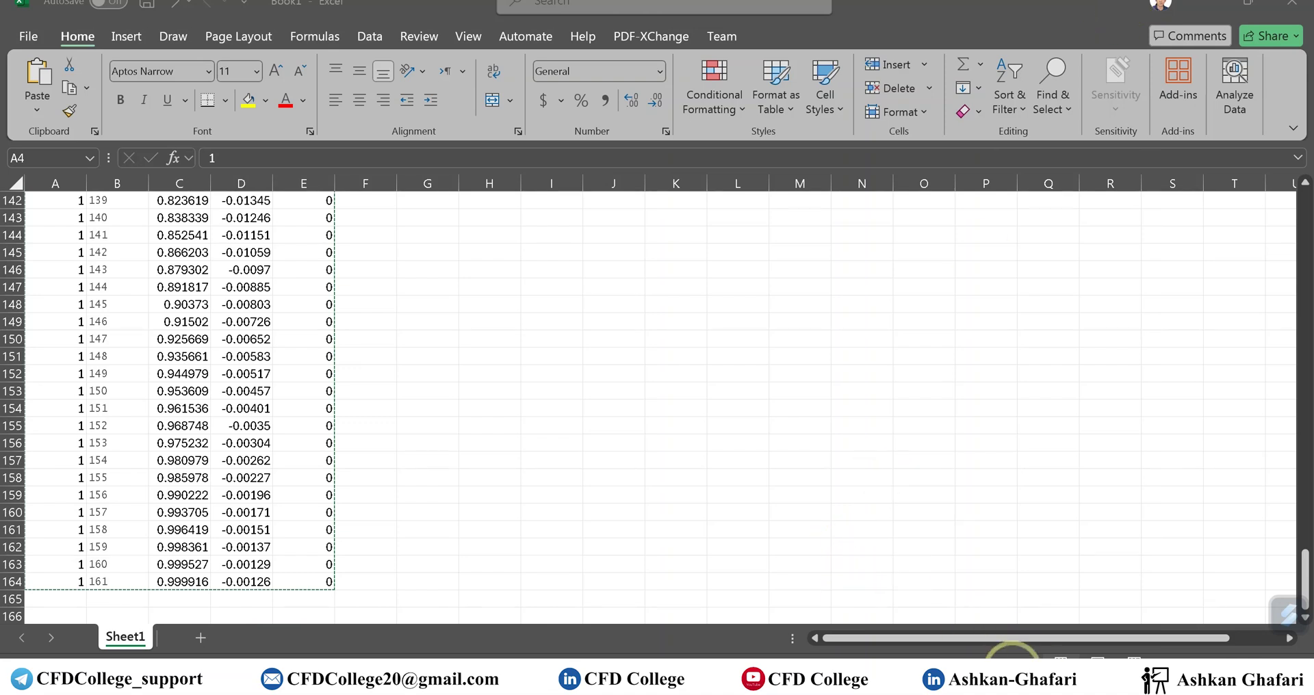
Step: Copy the path of the Airfoil folder in File Explorer and put that window away
{"action": "mouse_move", "coordinate": [886, 691]}
{"action": "left_click", "coordinate": [367, 687]}
{"action": "left_click", "coordinate": [784, 34]}
{"action": "key", "text": "ctrl+c"}
{"action": "left_click", "coordinate": [1191, 332]}
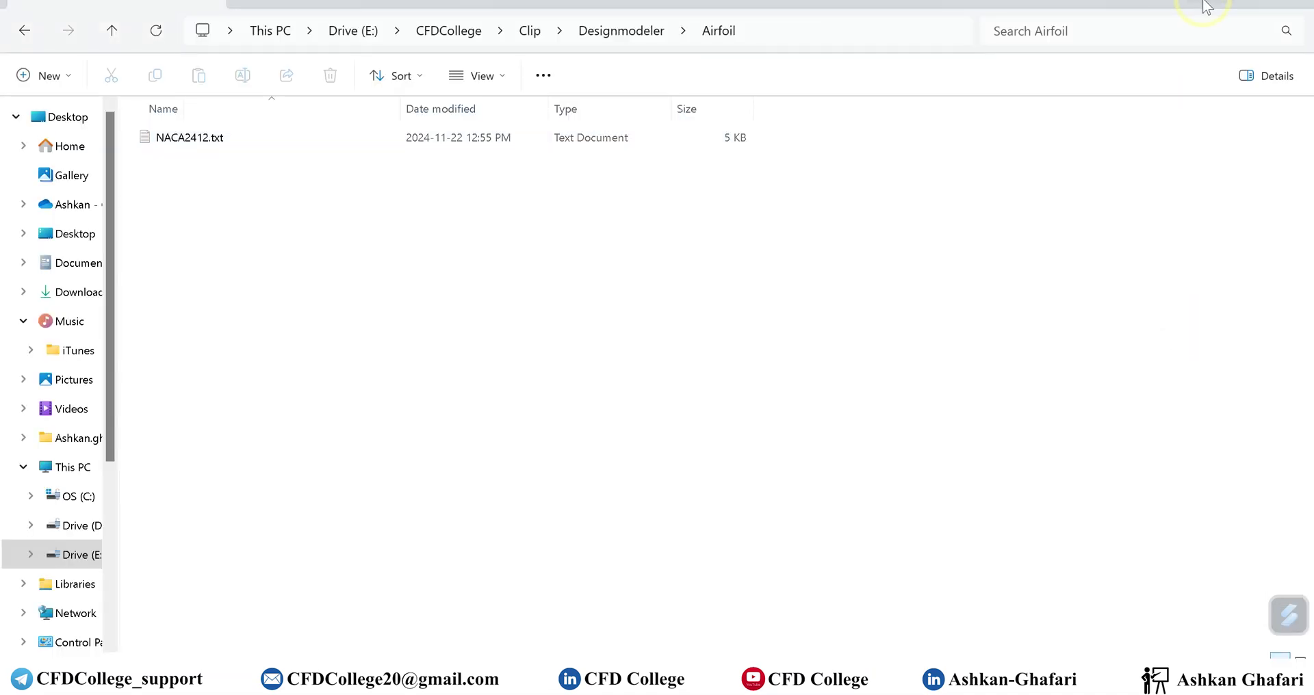
{"action": "left_click", "coordinate": [1206, 3]}
Step: Switch to Ansys Workbench and save the project as NACA2412 in E:\CFDCollege\Clip\Designmodeler\Airfoil
{"action": "left_click", "coordinate": [924, 687]}
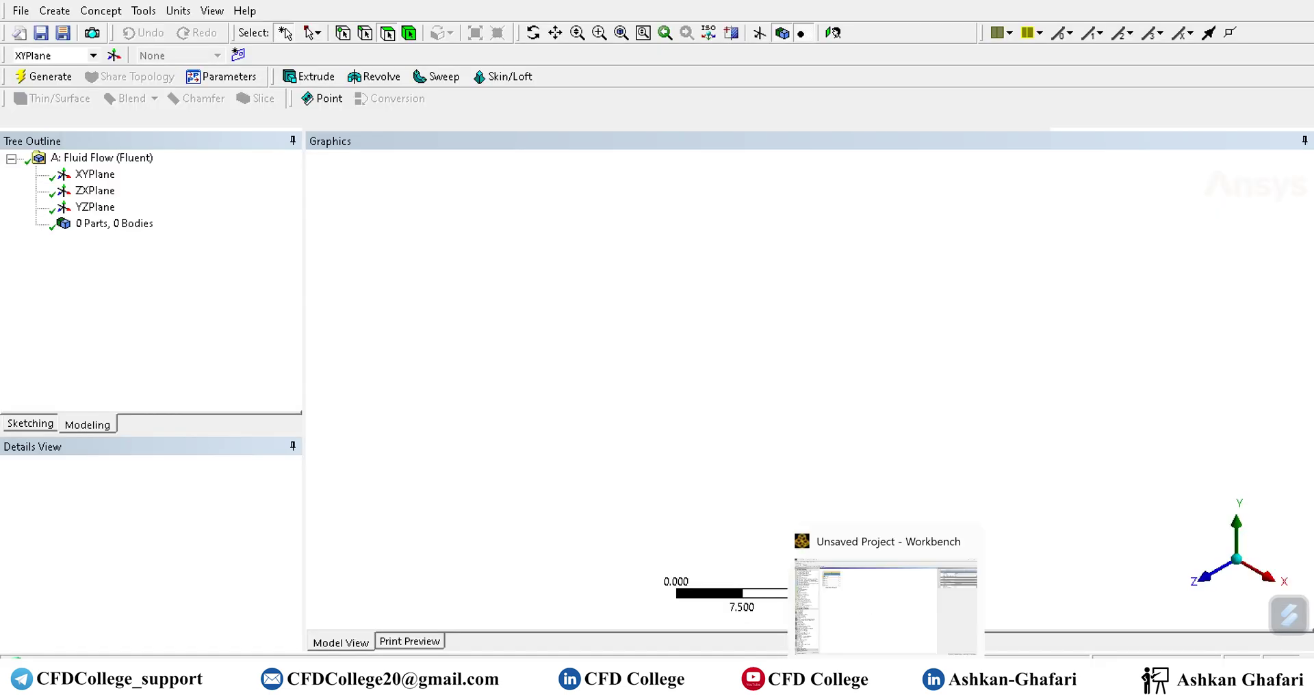
{"action": "left_click", "coordinate": [41, 32]}
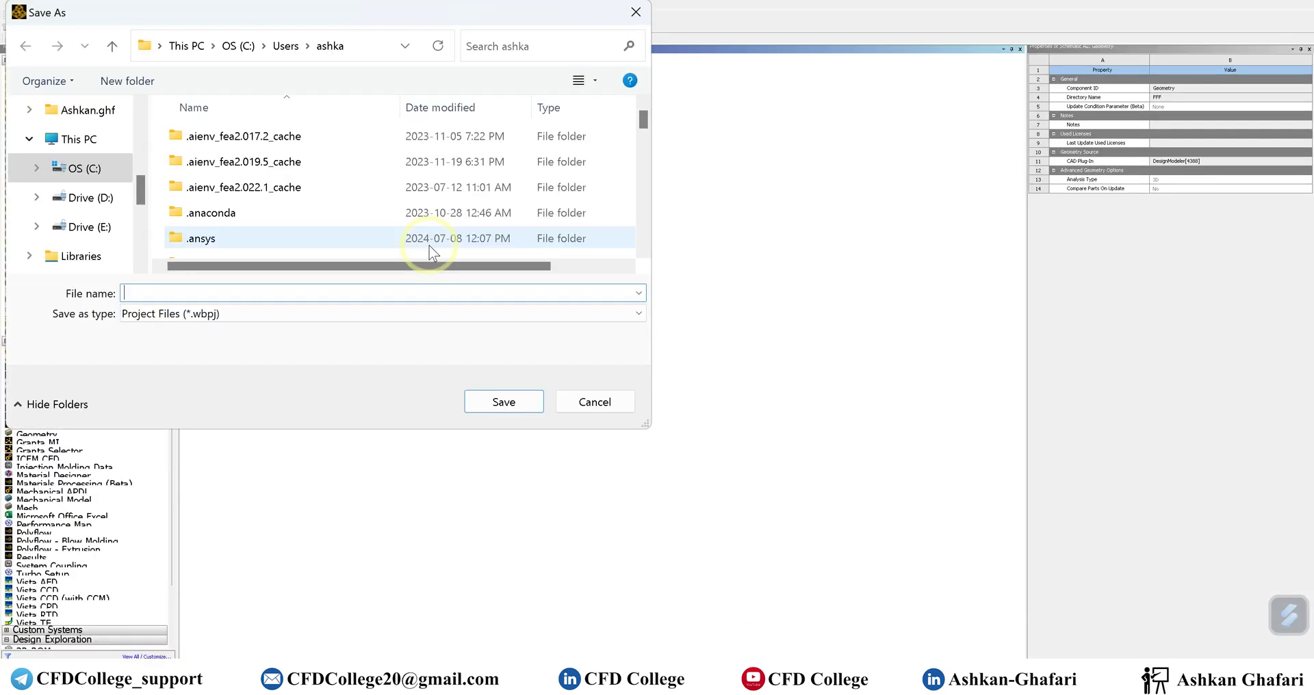
{"action": "left_click", "coordinate": [342, 45]}
{"action": "key", "text": "ctrl+v"}
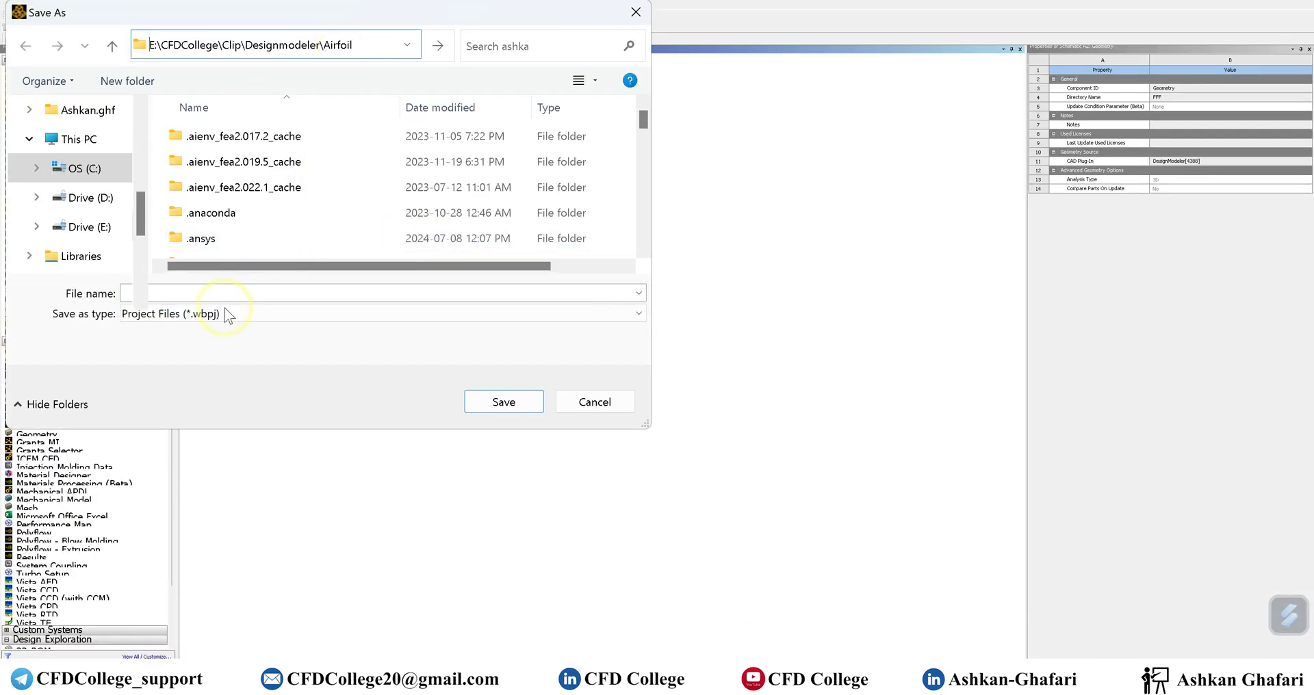
{"action": "key", "text": "Return"}
{"action": "left_click", "coordinate": [234, 330]}
{"action": "type", "text": "NACA2412"}
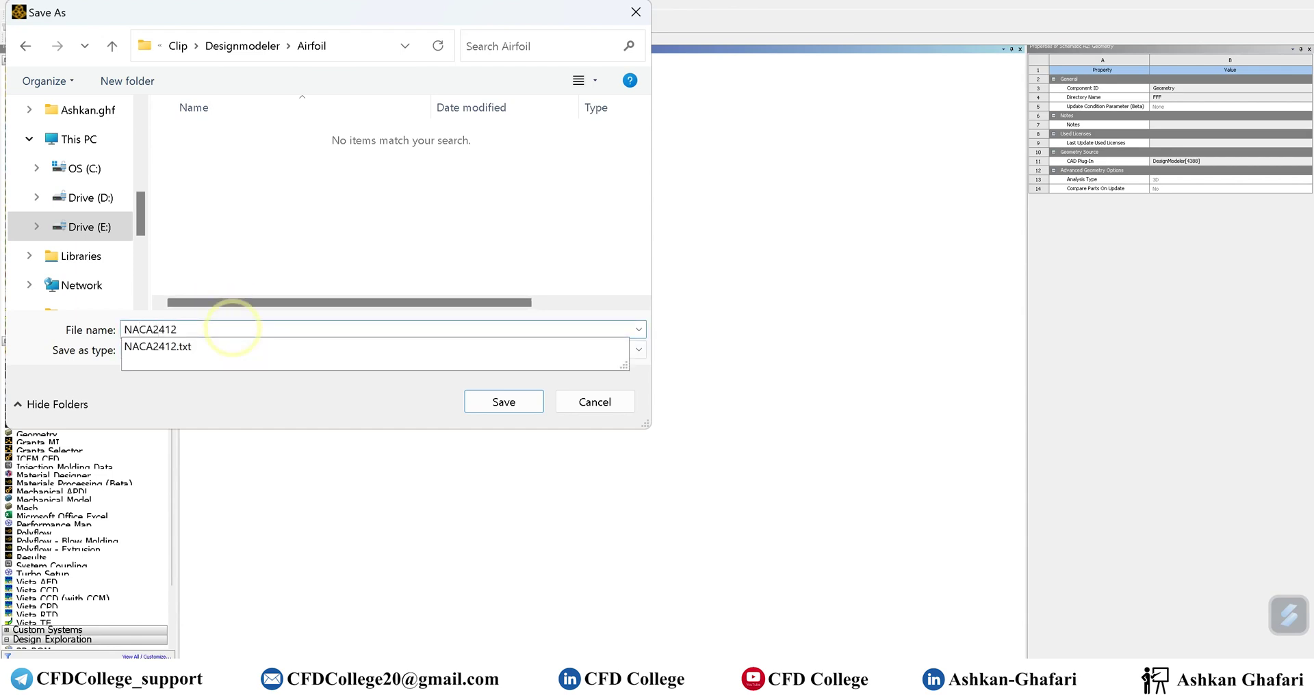
{"action": "key", "text": "Return"}
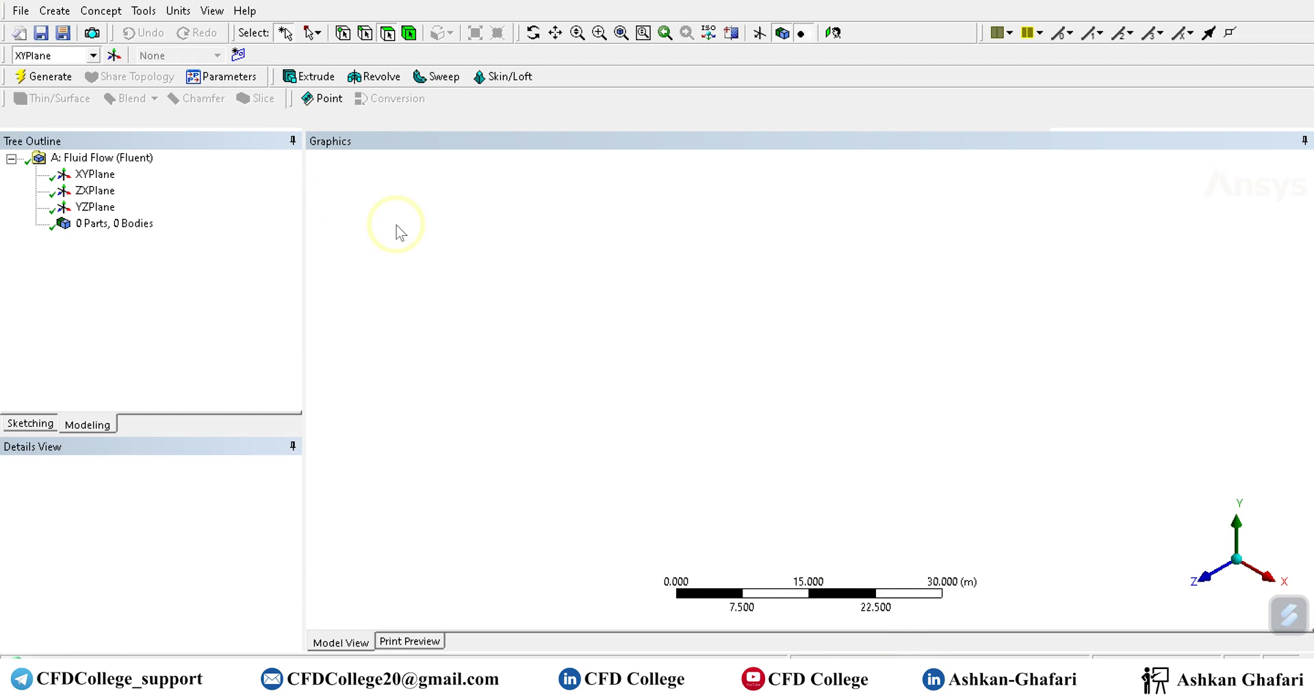
Step: Start a 3D Curve in DesignModeler and set XYPlane as its base plane
{"action": "left_click", "coordinate": [100, 11]}
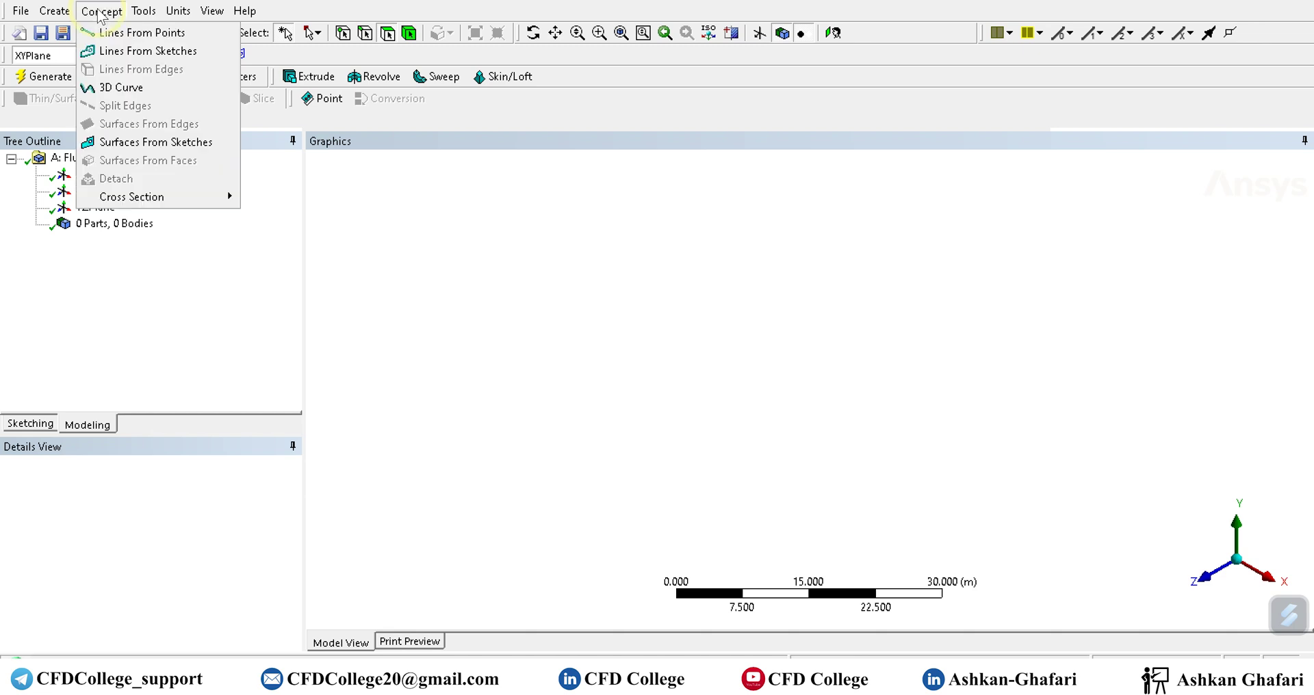
{"action": "left_click", "coordinate": [100, 11]}
{"action": "left_click", "coordinate": [101, 11]}
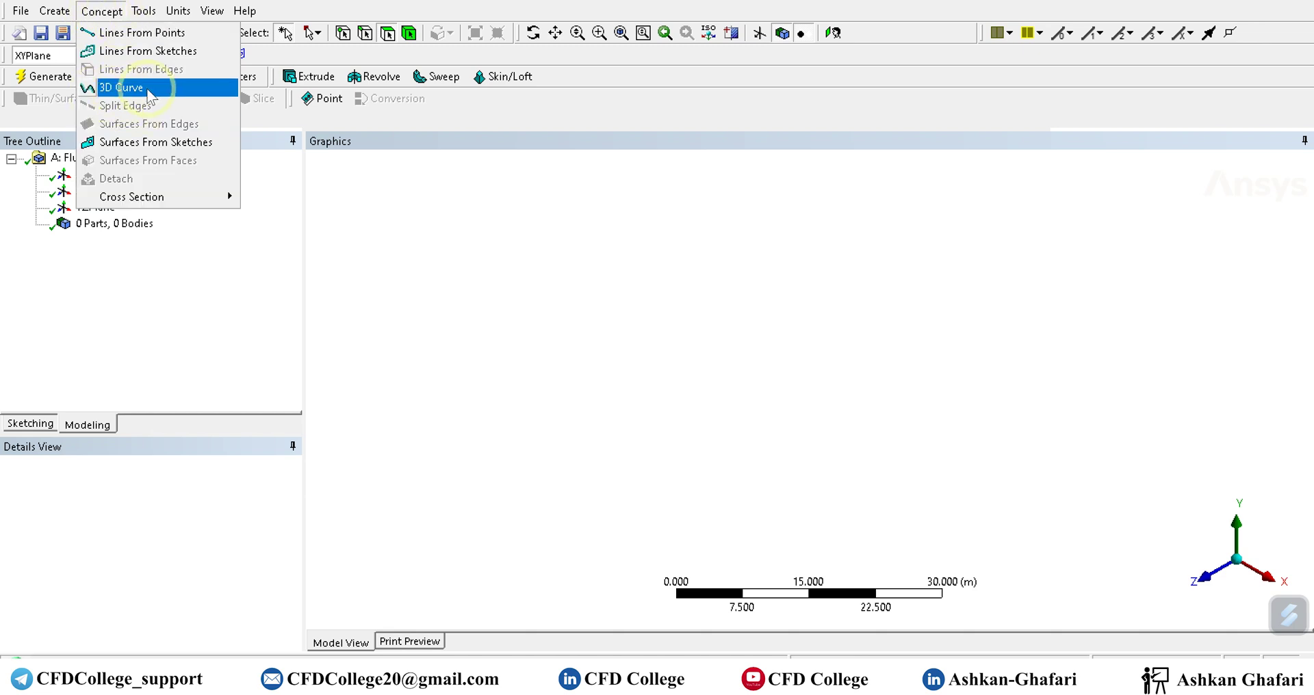
{"action": "left_click", "coordinate": [119, 89]}
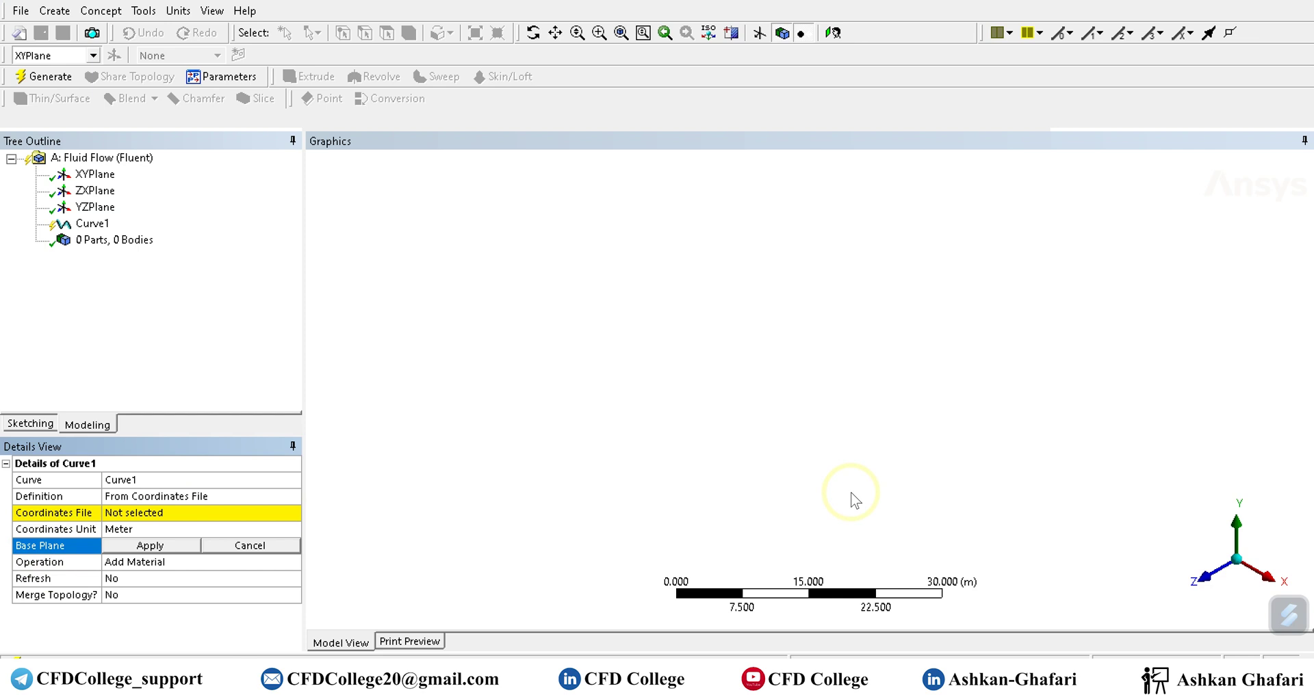
{"action": "left_click", "coordinate": [96, 175]}
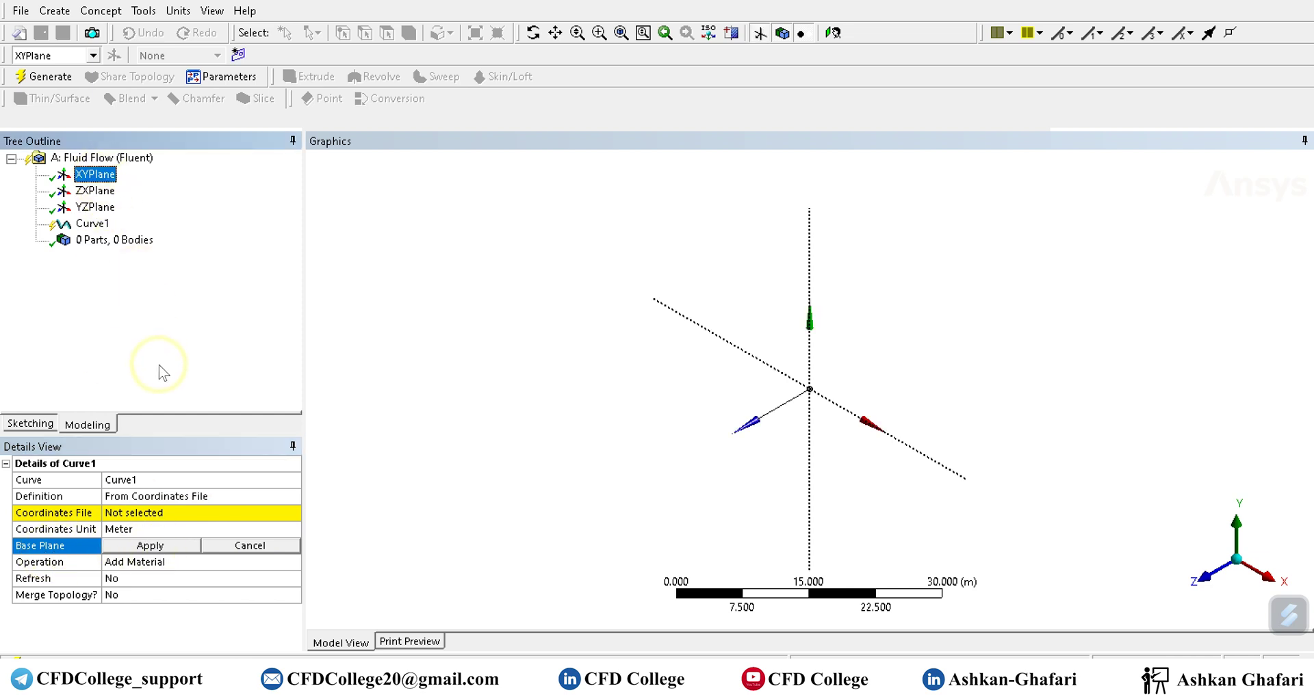
{"action": "left_click", "coordinate": [150, 546]}
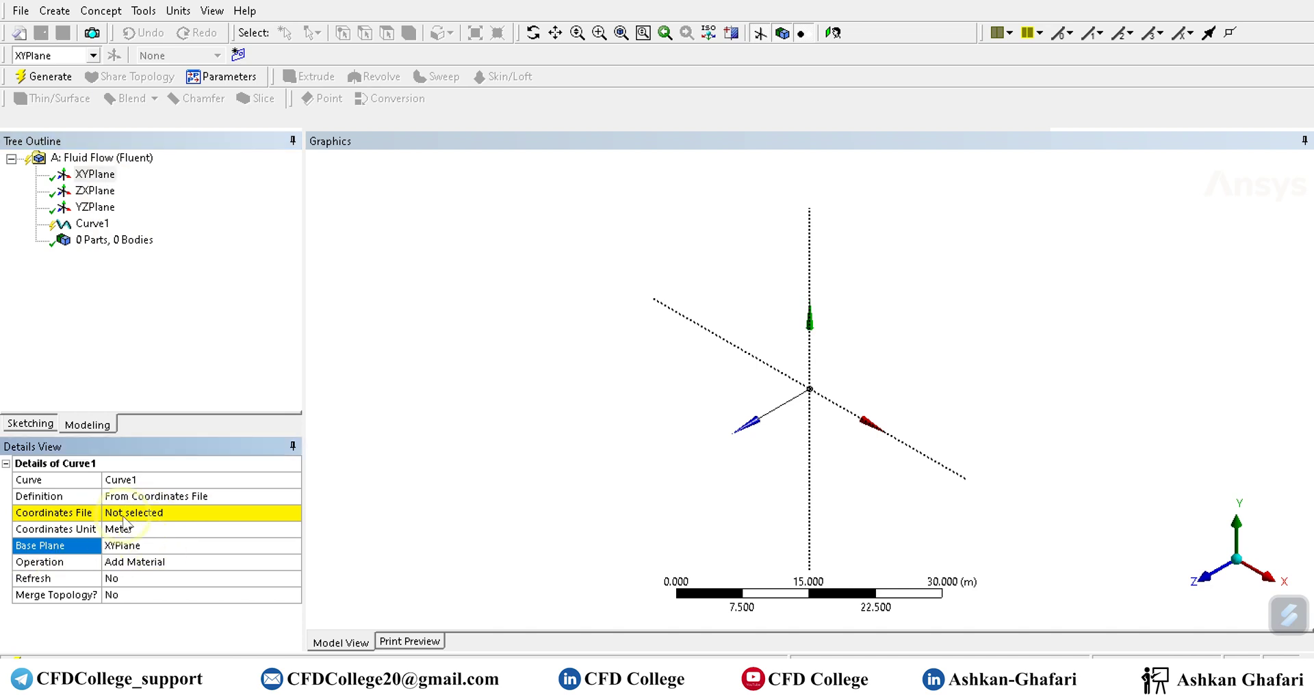
Step: Set the curve's coordinates file to NACA2412.txt from E:\CFDCollege\Clip\Designmodeler\Airfoil
{"action": "left_click", "coordinate": [212, 515]}
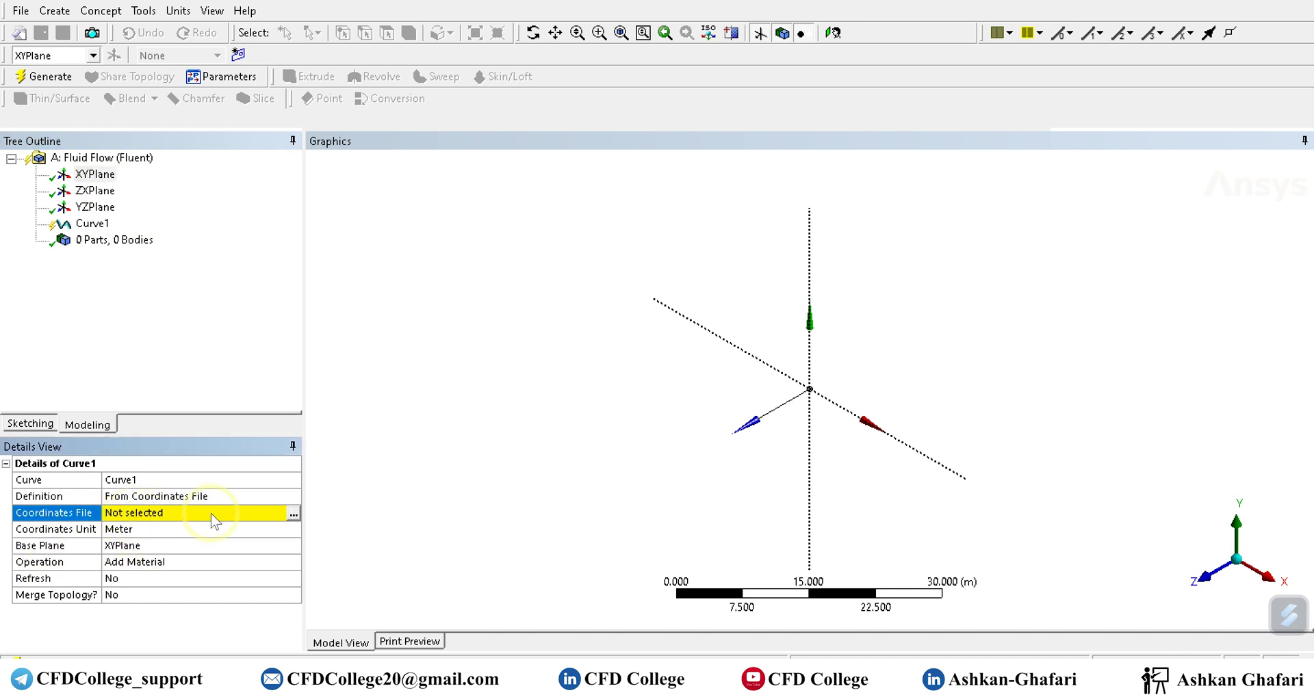
{"action": "left_click_drag", "start_coordinate": [104, 529], "coordinate": [131, 528]}
{"action": "left_click", "coordinate": [294, 513]}
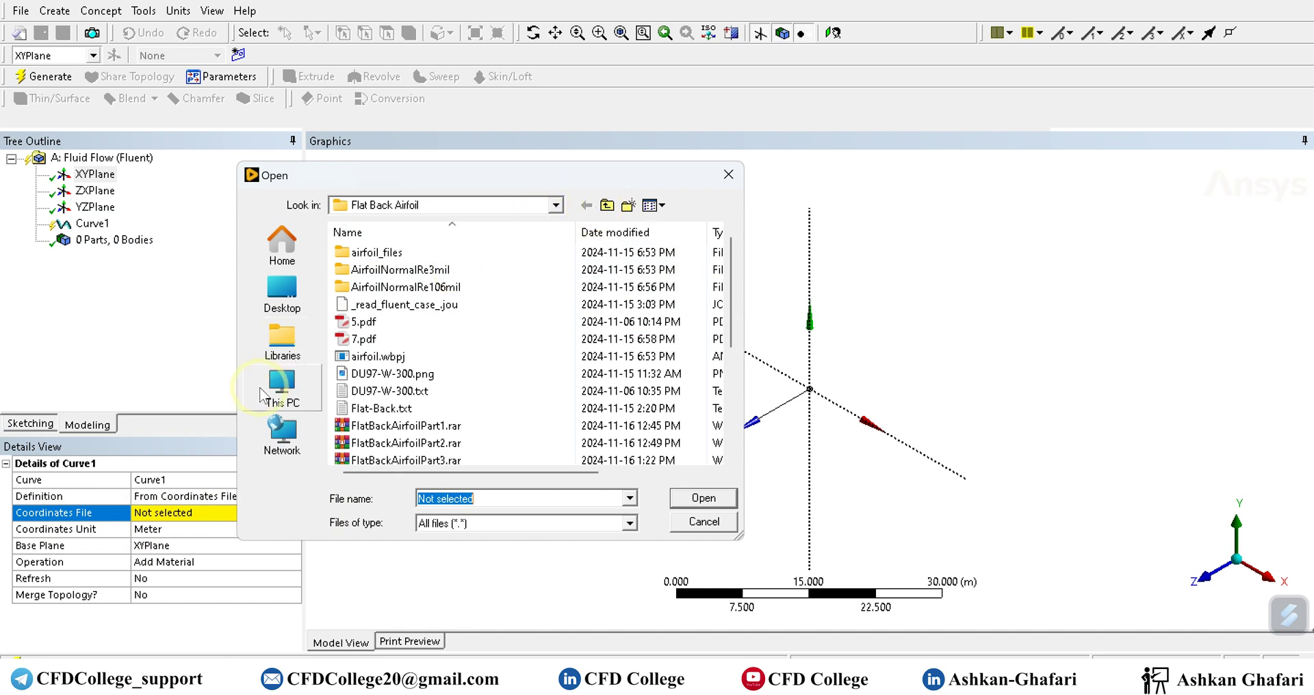
{"action": "left_click", "coordinate": [282, 387]}
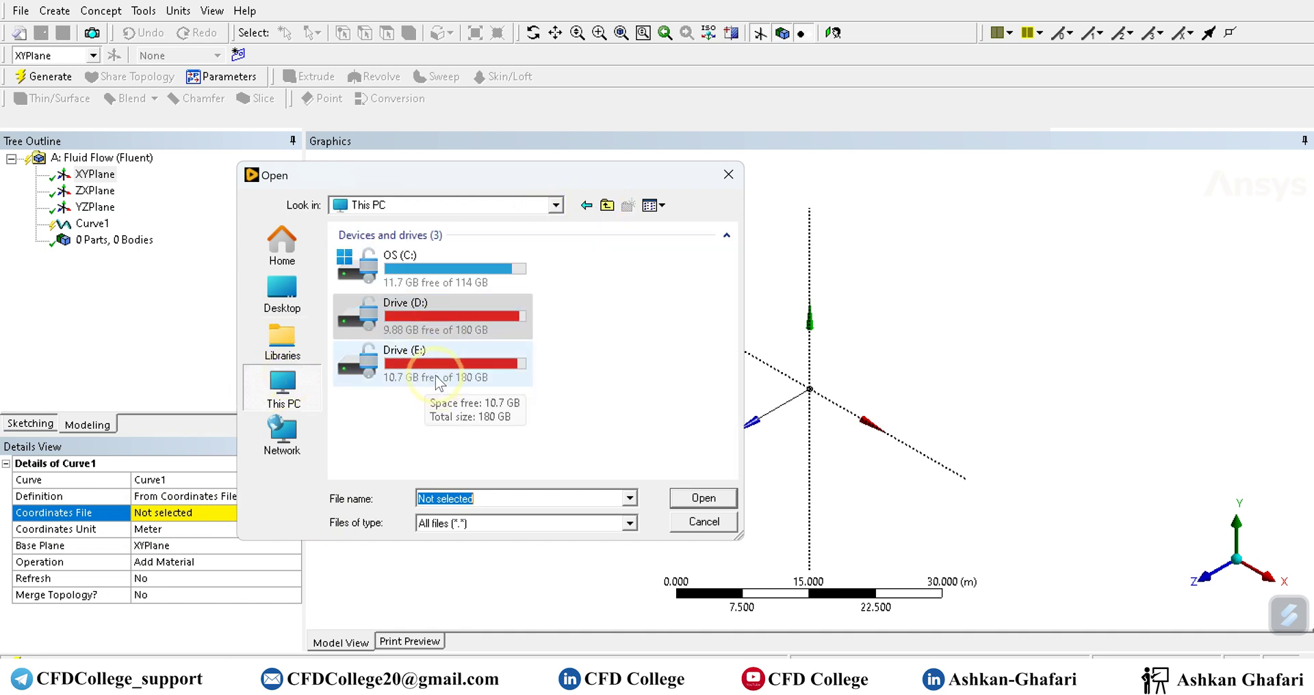
{"action": "double_click", "coordinate": [438, 387]}
{"action": "double_click", "coordinate": [392, 272]}
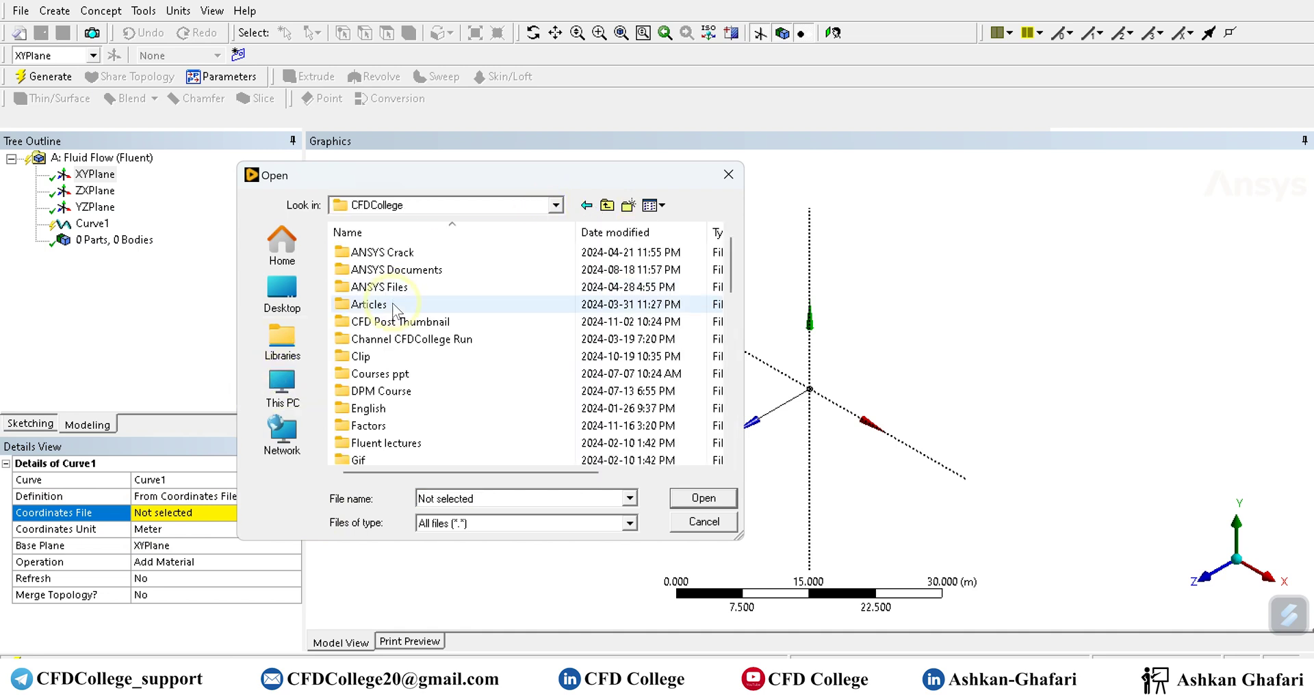
{"action": "double_click", "coordinate": [383, 356]}
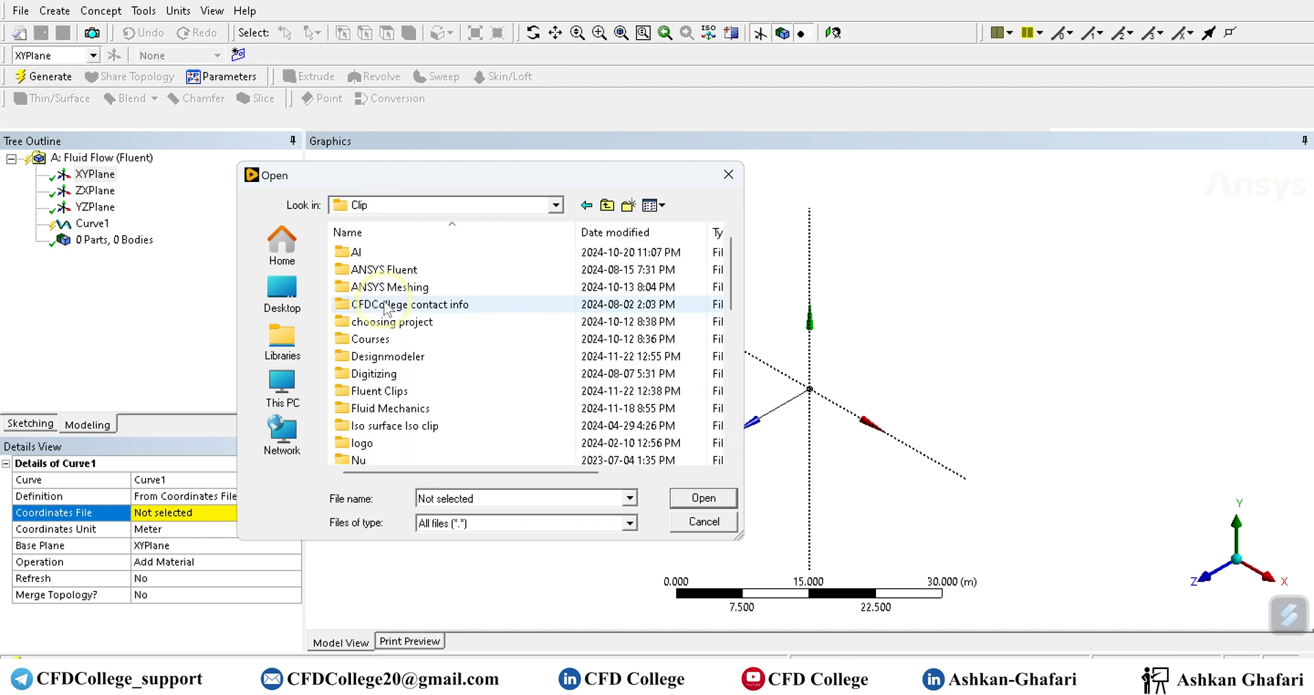
{"action": "double_click", "coordinate": [386, 357]}
{"action": "double_click", "coordinate": [388, 254]}
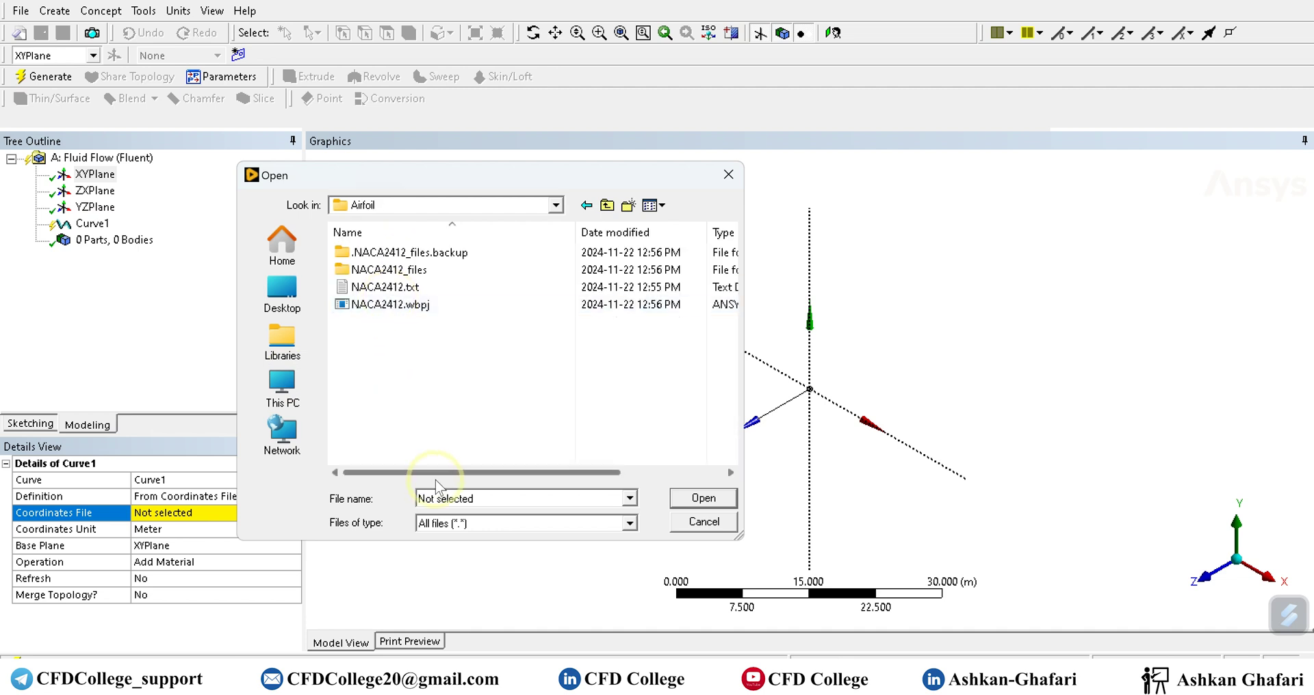
{"action": "left_click", "coordinate": [386, 286]}
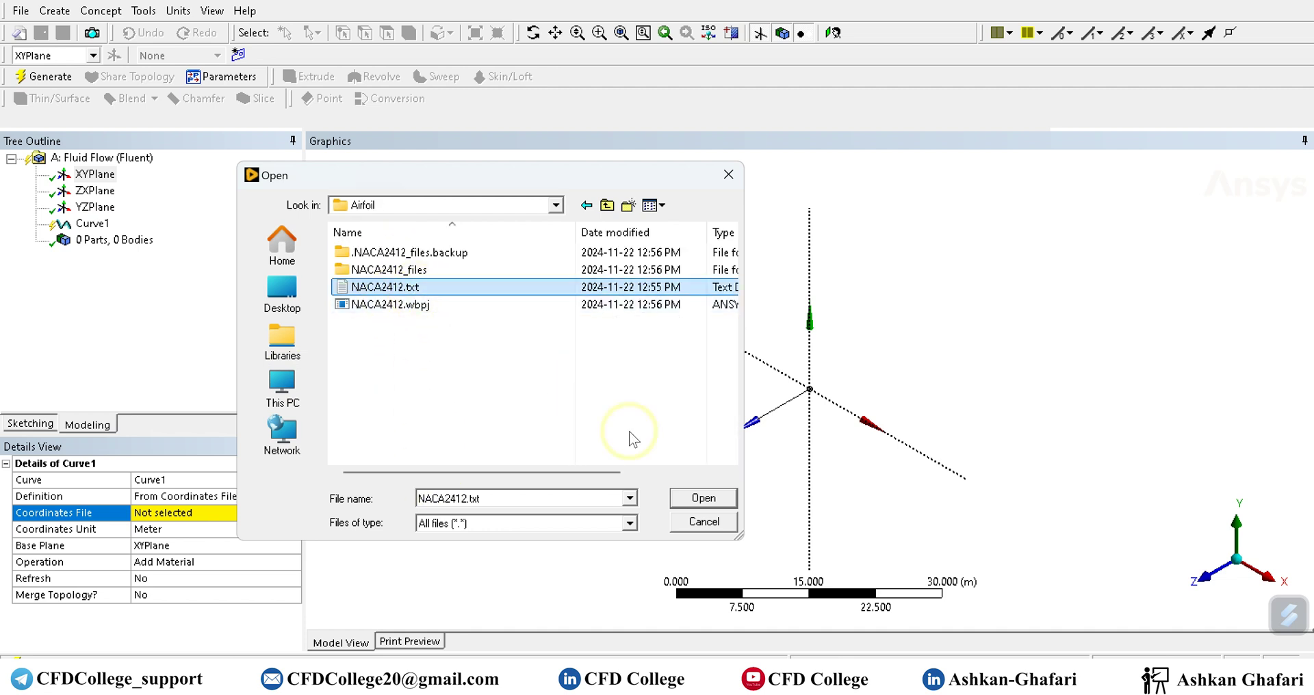
{"action": "left_click", "coordinate": [705, 499]}
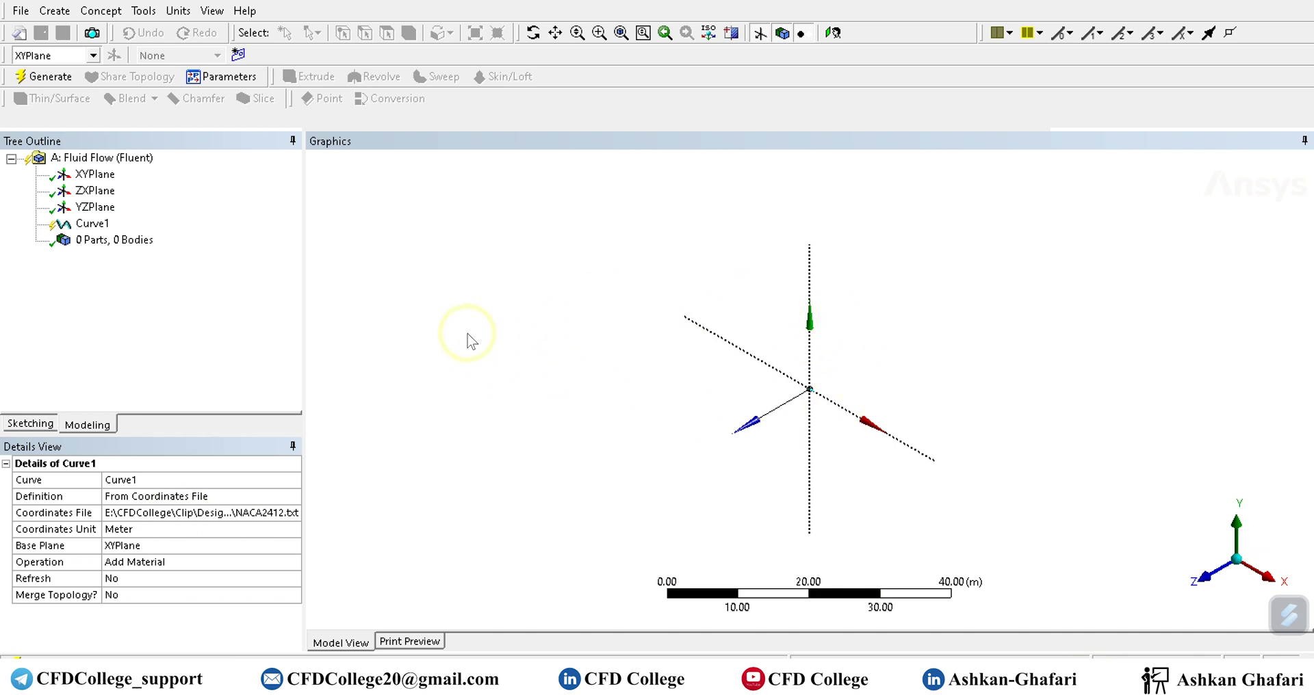
Step: Generate the airfoil curve and view it close up, facing the XY plane
{"action": "left_click", "coordinate": [43, 76]}
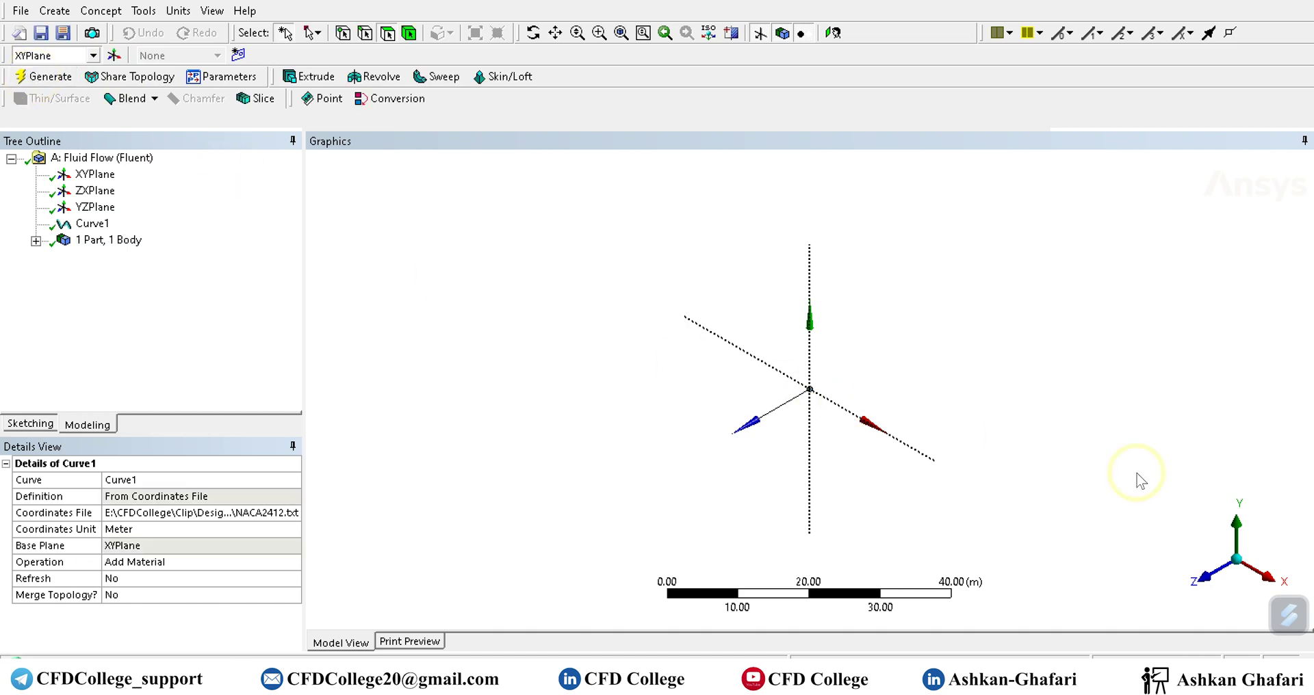
{"action": "left_click", "coordinate": [1211, 583]}
{"action": "scroll", "coordinate": [880, 405], "scroll_direction": "up", "scroll_amount": 10}
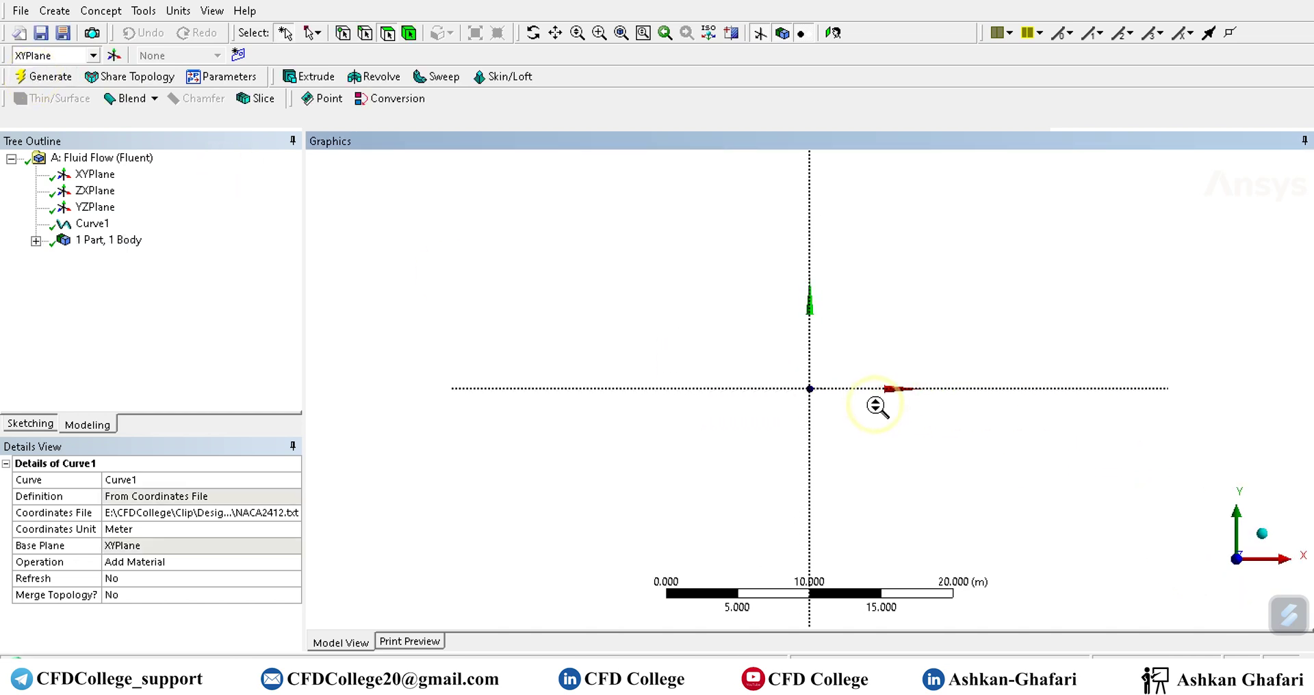
{"action": "scroll", "coordinate": [883, 404], "scroll_direction": "up", "scroll_amount": 3}
{"action": "middle_click_drag", "start_coordinate": [886, 401], "coordinate": [668, 434], "text": "ctrl"}
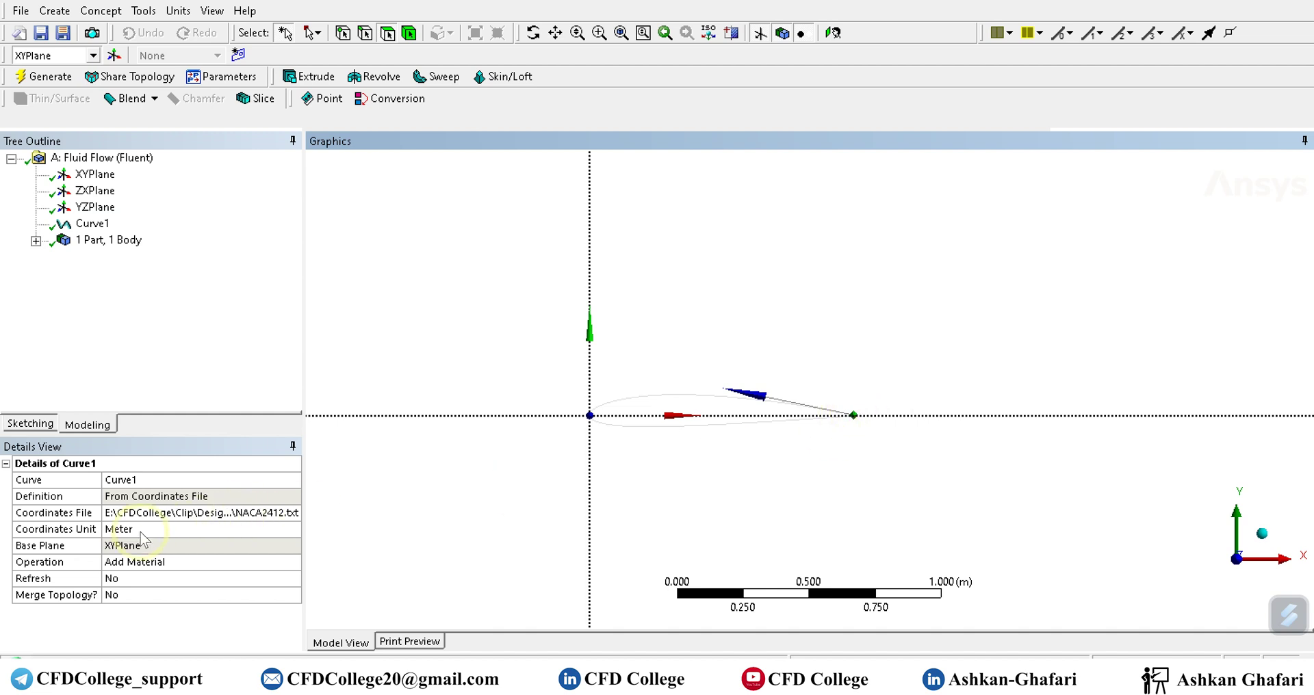
Step: Review the available coordinate units for the airfoil curve and keep Meter
{"action": "left_click", "coordinate": [187, 527]}
{"action": "left_click", "coordinate": [297, 534]}
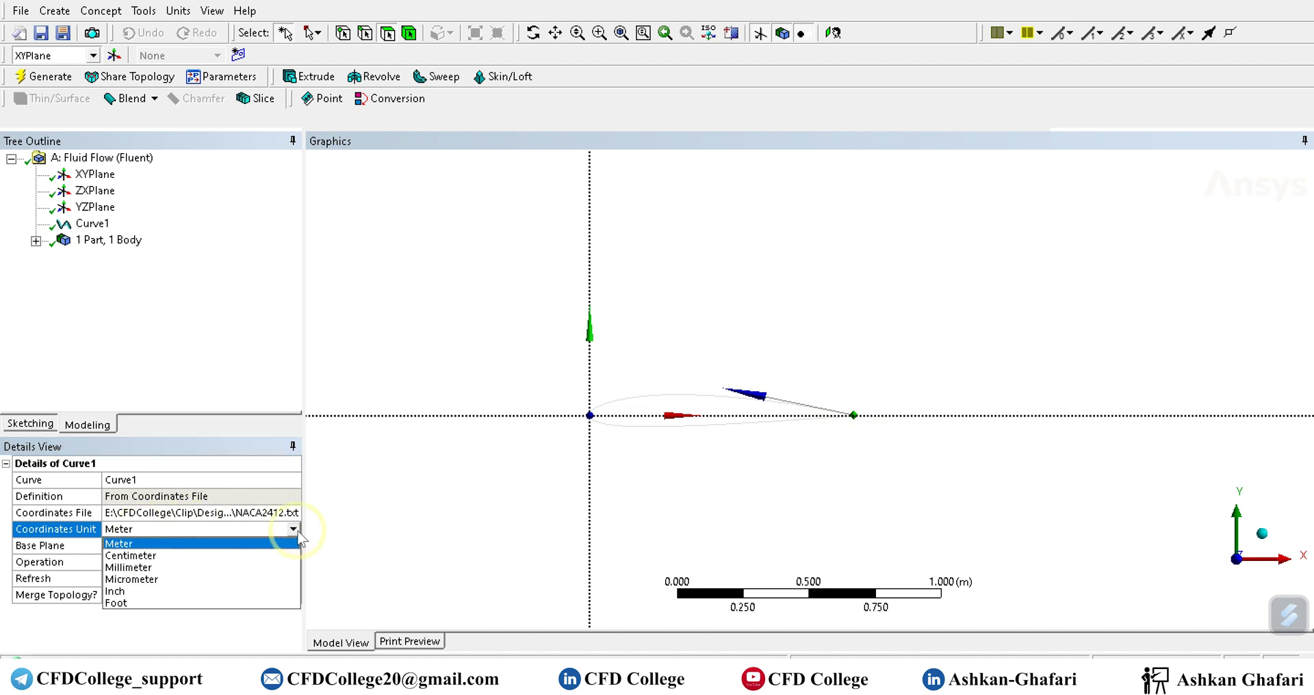
{"action": "left_click", "coordinate": [438, 556]}
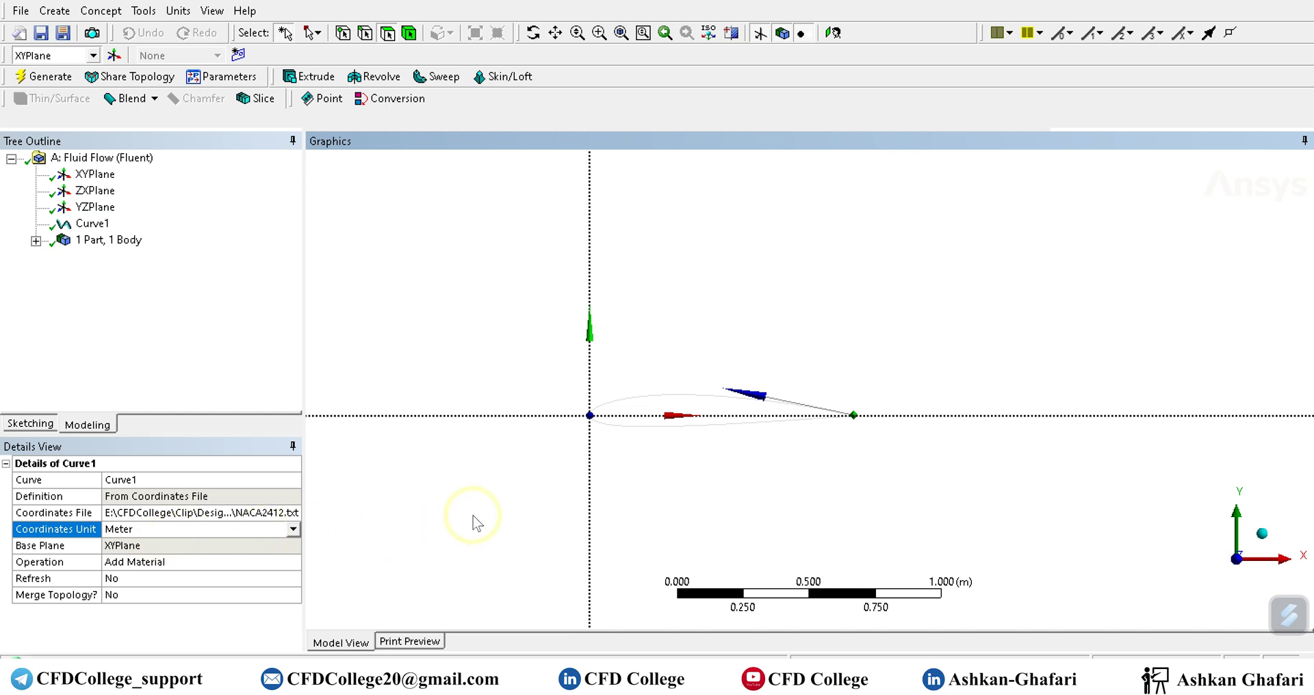
Step: Turn off the display of cross section alignments on the airfoil curve
{"action": "scroll", "coordinate": [870, 416], "scroll_direction": "up", "scroll_amount": 2}
{"action": "scroll", "coordinate": [869, 416], "scroll_direction": "up", "scroll_amount": 1}
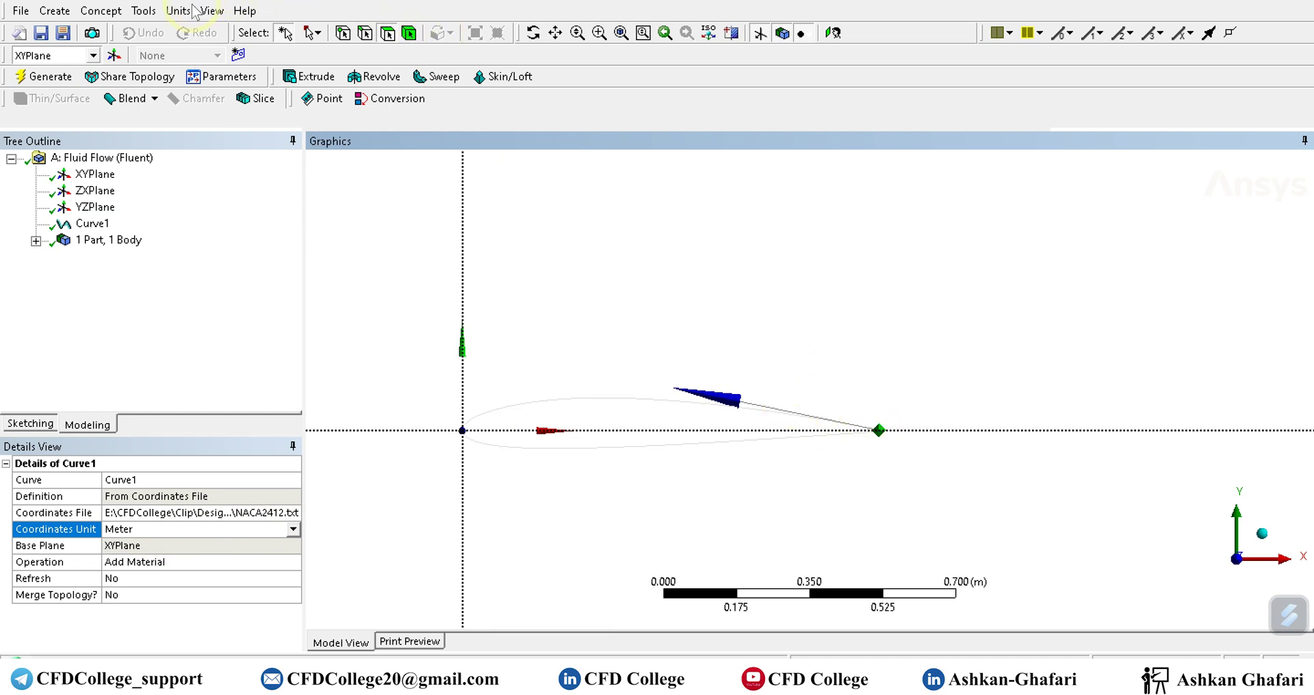
{"action": "left_click", "coordinate": [213, 11]}
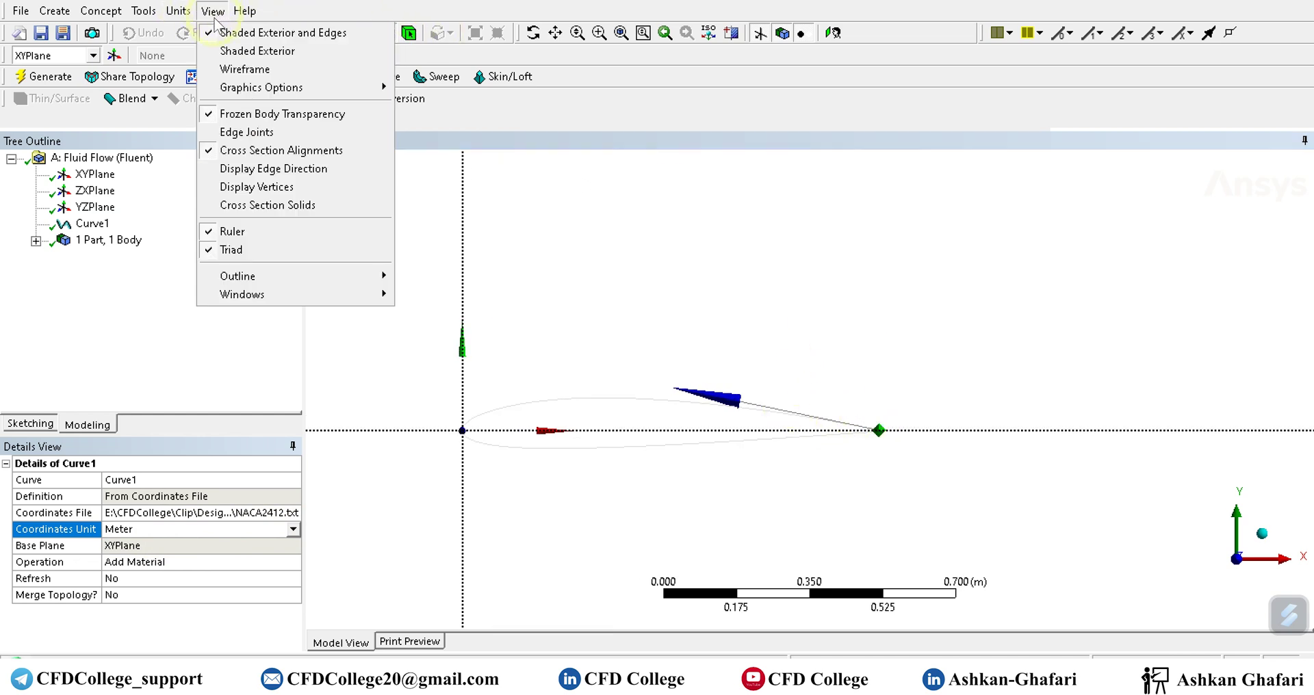
{"action": "left_click", "coordinate": [251, 152]}
Step: Close the airfoil's open trailing edge with a Lines From Points segment joining the lower and upper curve endpoints, and generate it
{"action": "scroll", "coordinate": [910, 446], "scroll_direction": "up", "scroll_amount": 5}
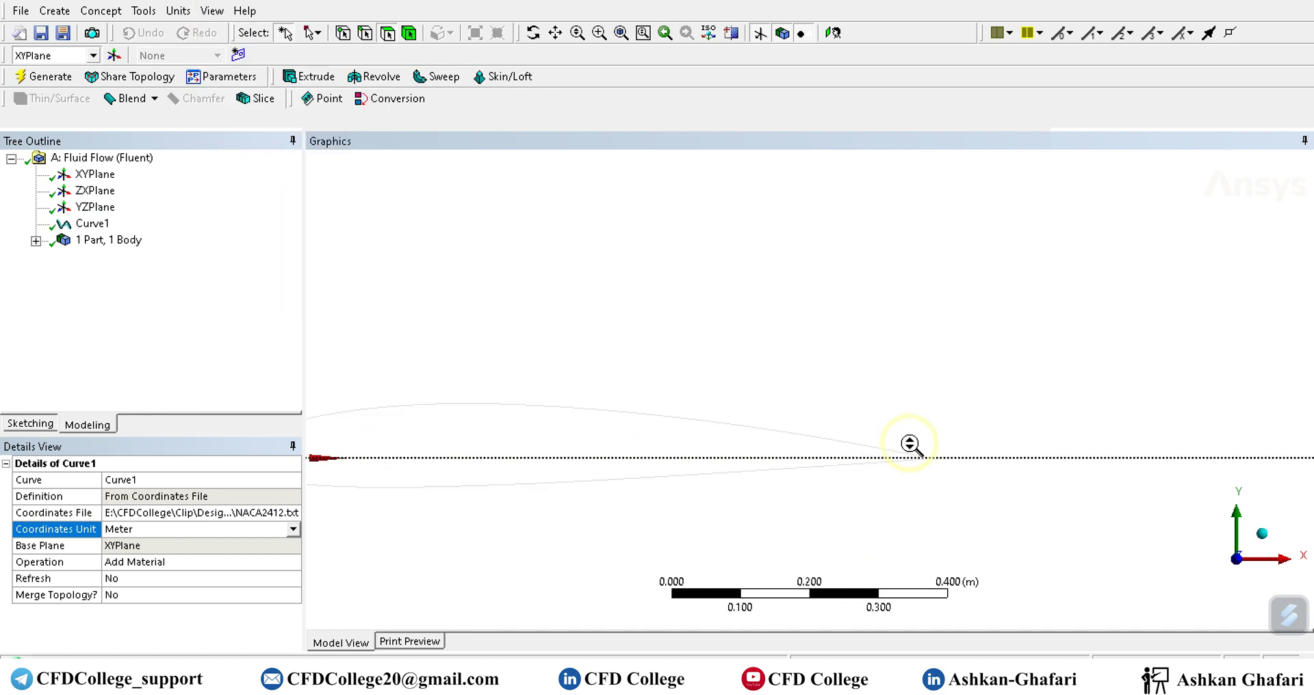
{"action": "scroll", "coordinate": [815, 328], "scroll_direction": "up", "scroll_amount": 6}
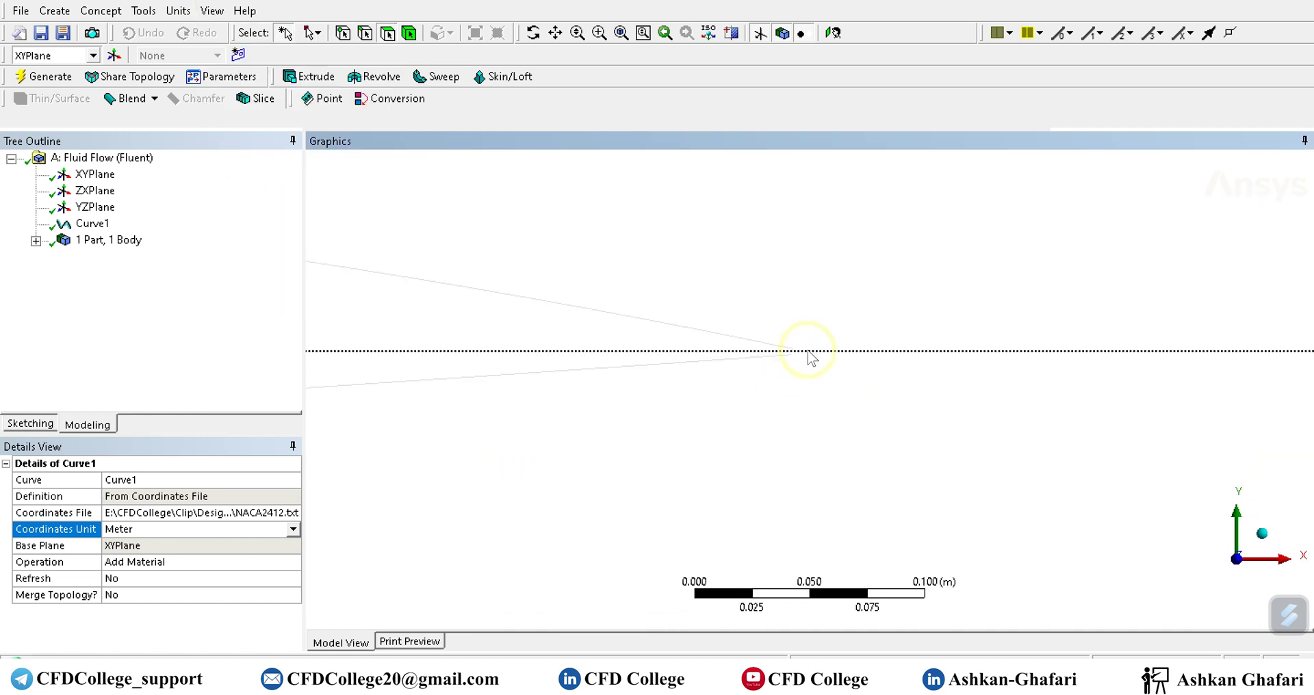
{"action": "middle_click_drag", "start_coordinate": [793, 329], "coordinate": [856, 478], "text": "ctrl"}
{"action": "scroll", "coordinate": [839, 439], "scroll_direction": "up", "scroll_amount": 5}
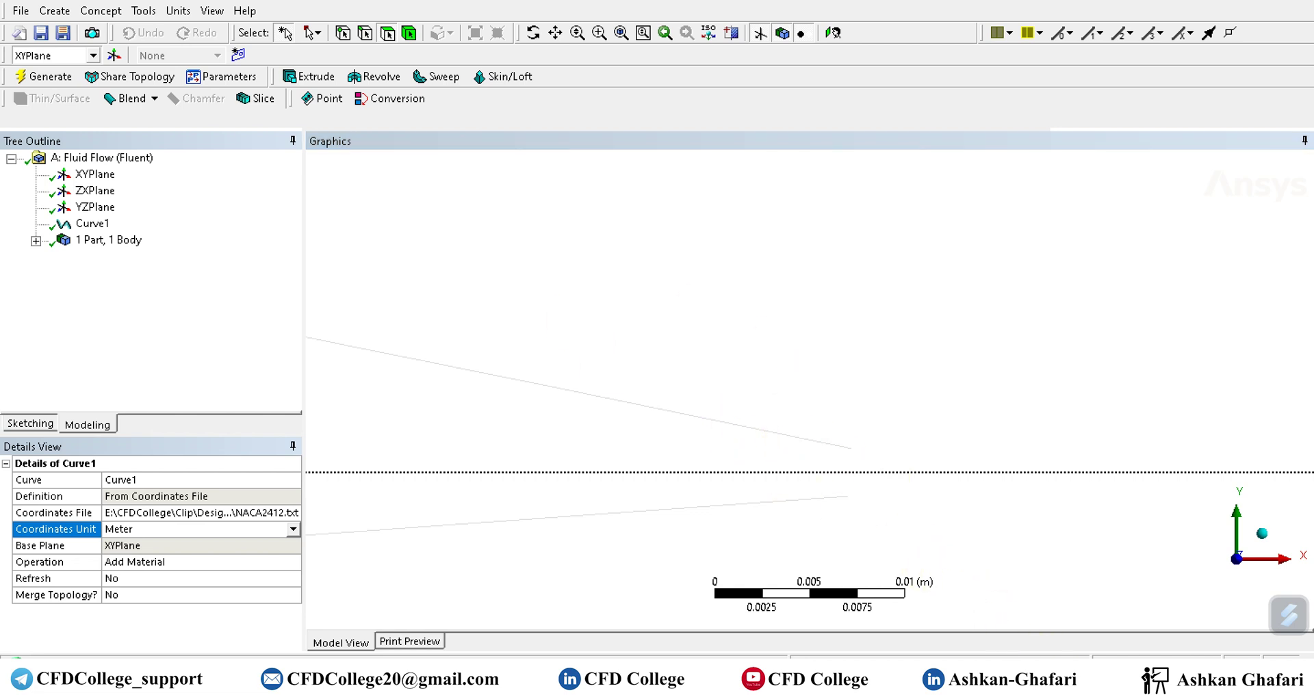
{"action": "left_click", "coordinate": [56, 11]}
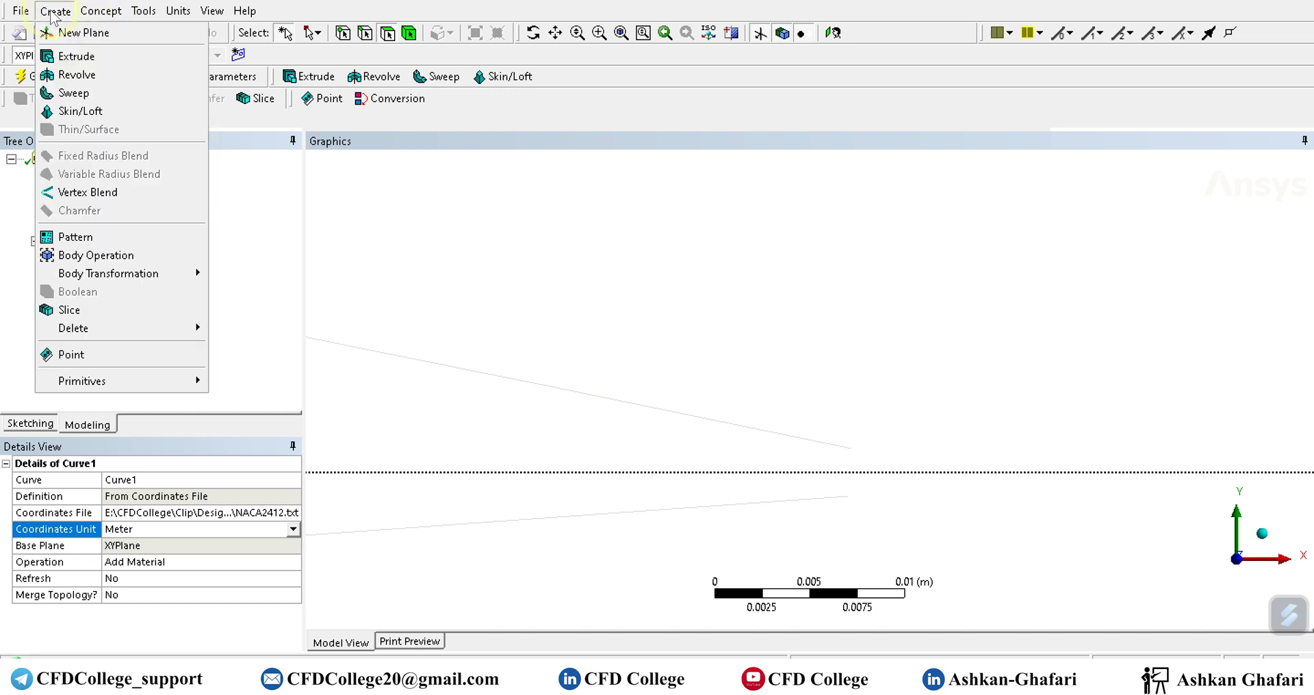
{"action": "mouse_move", "coordinate": [94, 9]}
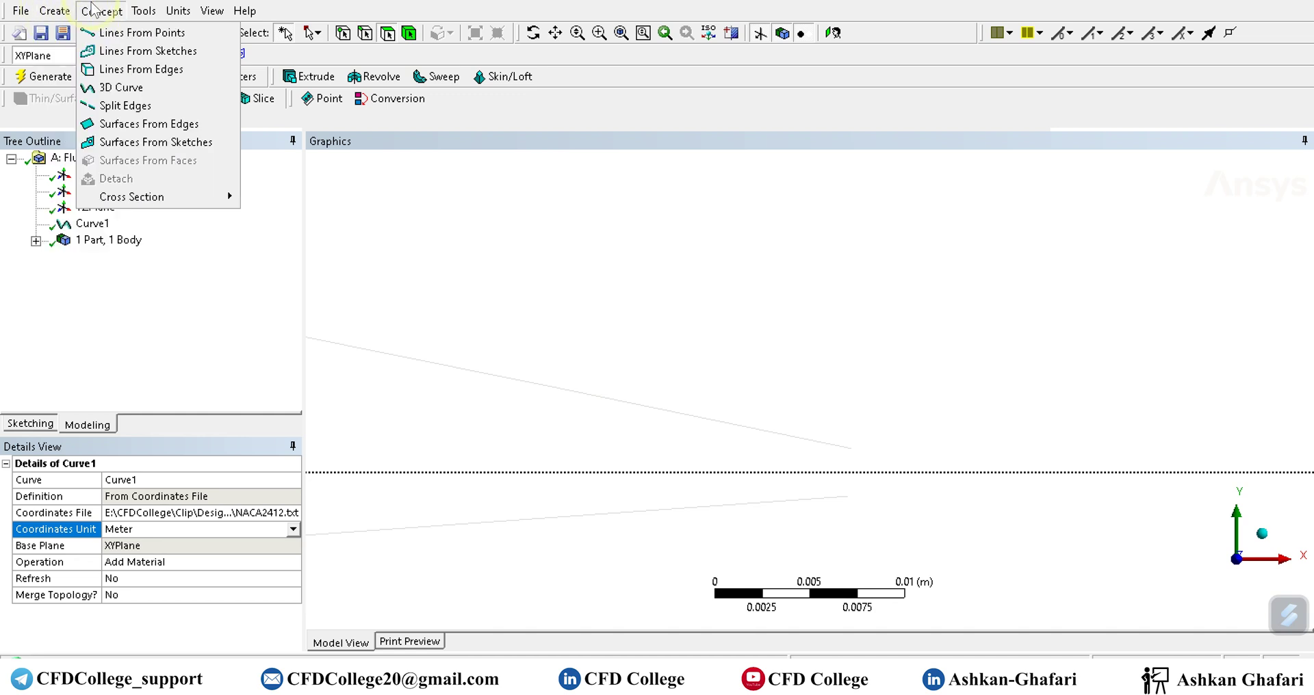
{"action": "left_click", "coordinate": [113, 32]}
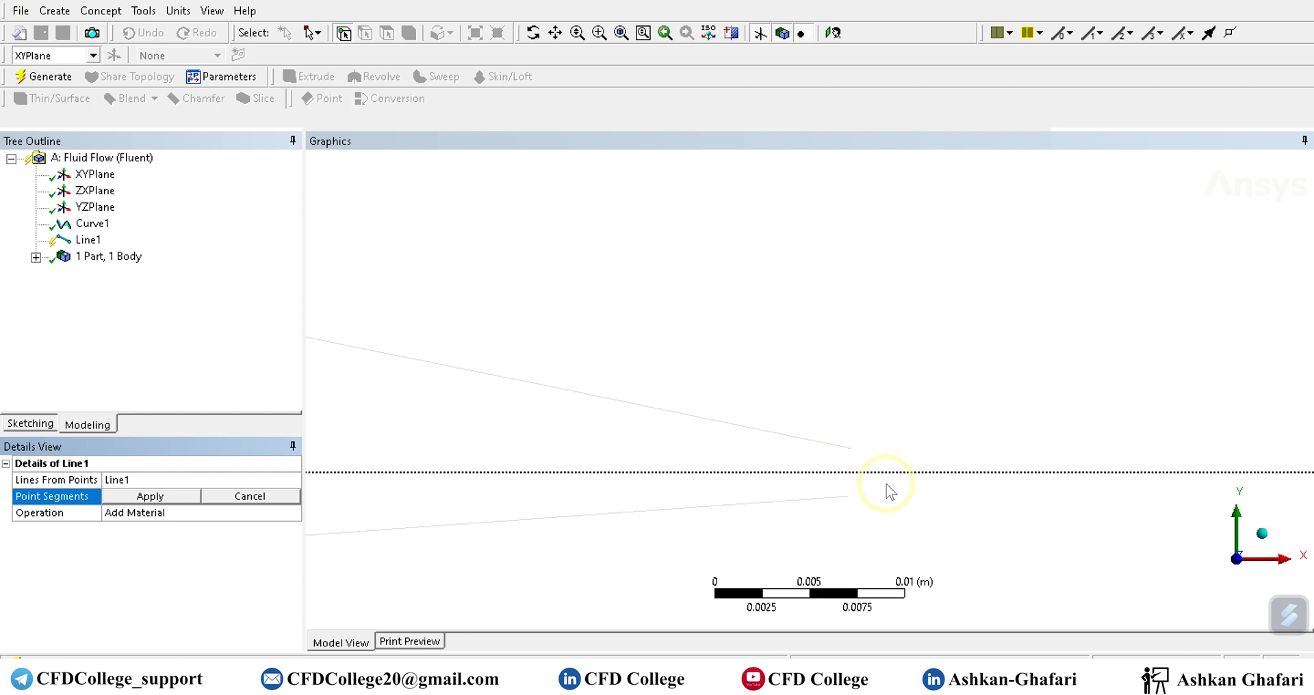
{"action": "left_click", "coordinate": [849, 497]}
{"action": "left_click", "coordinate": [851, 450], "text": "ctrl"}
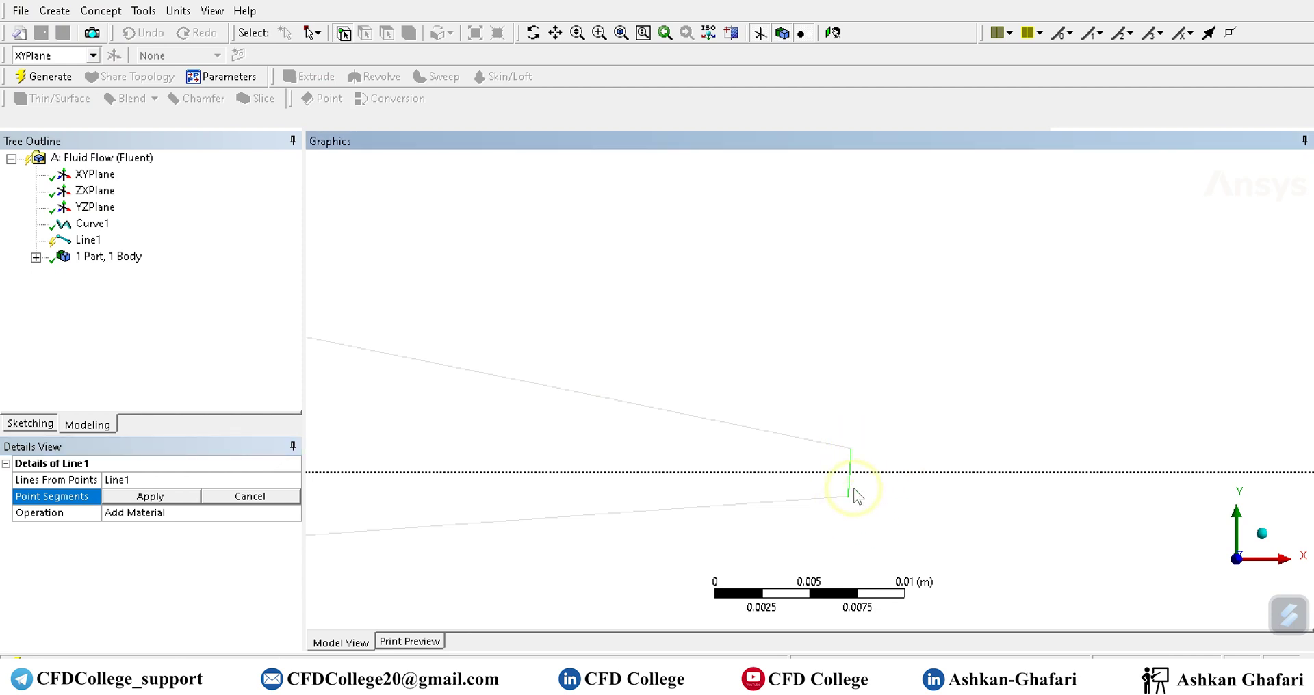
{"action": "left_click", "coordinate": [144, 498]}
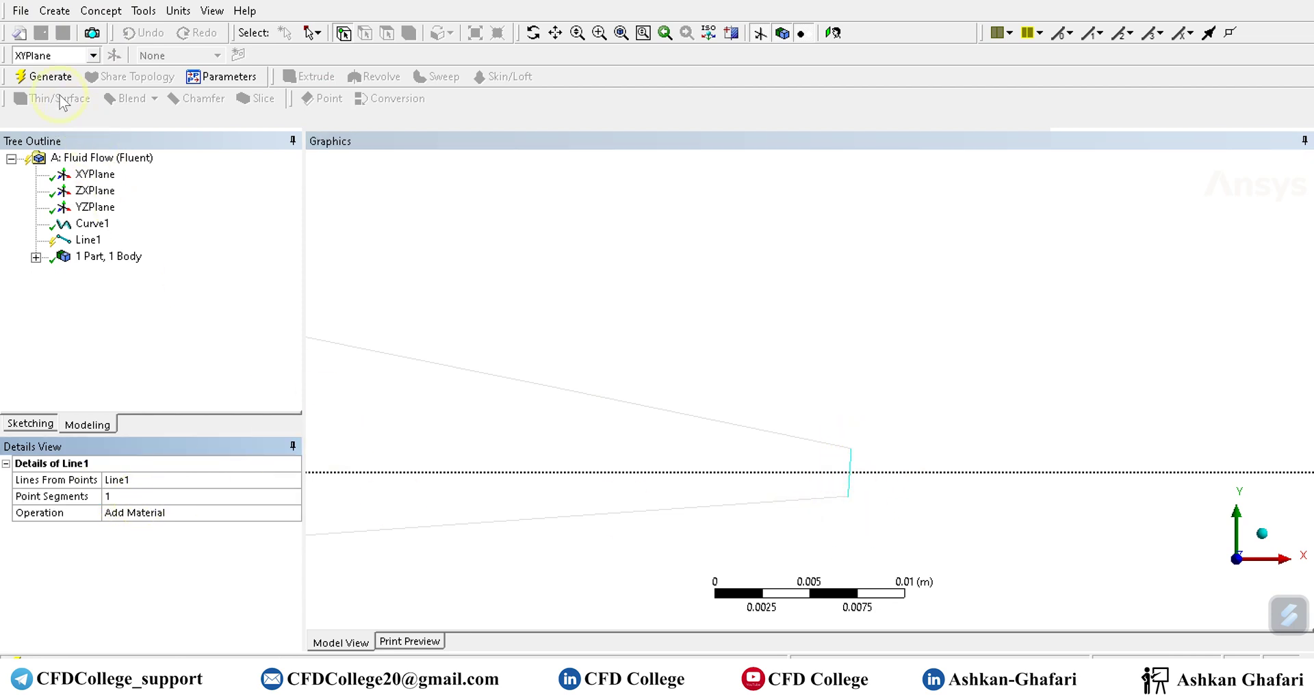
{"action": "scroll", "coordinate": [944, 460], "scroll_direction": "down", "scroll_amount": 10}
{"action": "scroll", "coordinate": [605, 401], "scroll_direction": "up", "scroll_amount": 4}
{"action": "middle_click_drag", "start_coordinate": [719, 396], "coordinate": [889, 399], "text": "ctrl"}
{"action": "scroll", "coordinate": [889, 399], "scroll_direction": "up", "scroll_amount": 7}
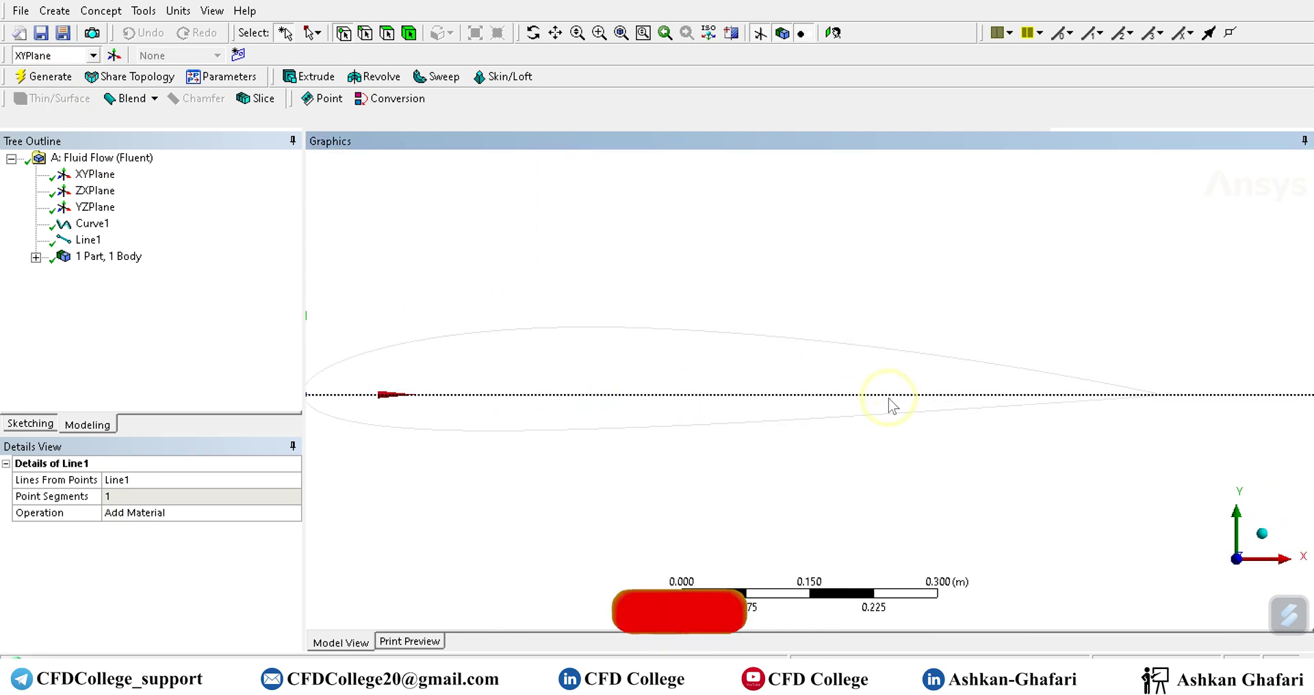
Step: Create a surface from the airfoil curve and the trailing-edge line using Surfaces From Edges, and generate it
{"action": "scroll", "coordinate": [800, 397], "scroll_direction": "down", "scroll_amount": 3}
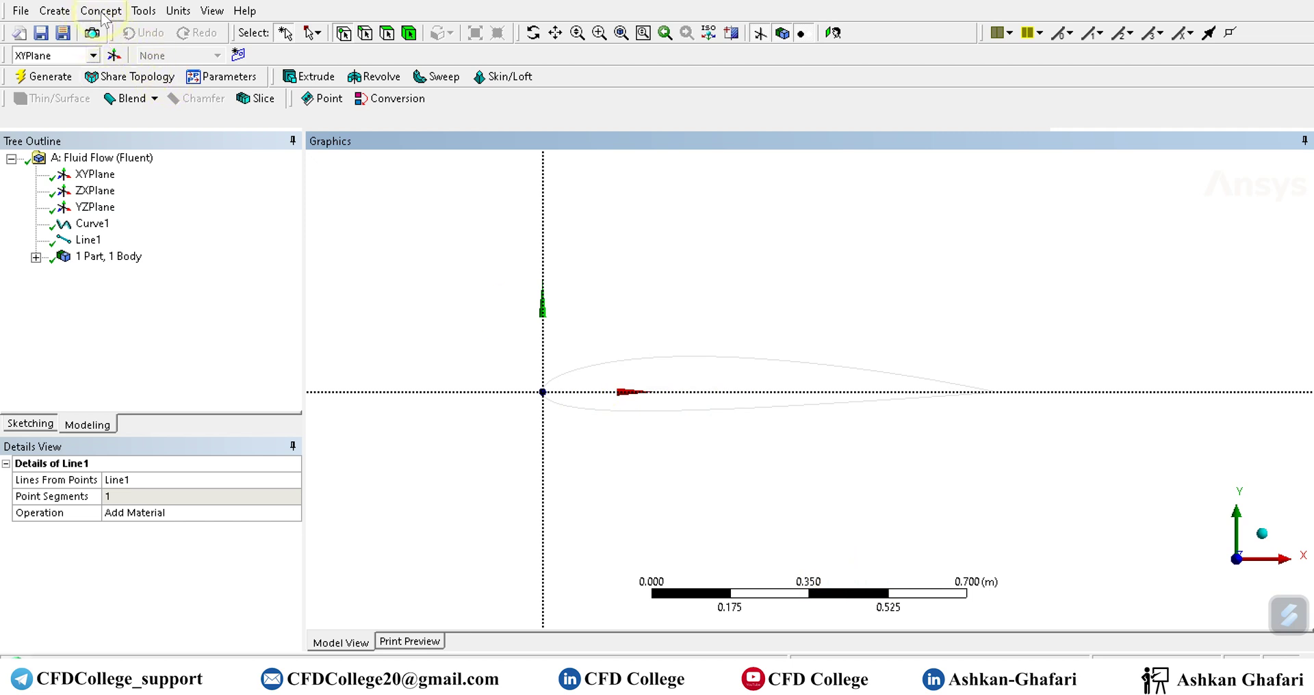
{"action": "left_click", "coordinate": [55, 10]}
{"action": "mouse_move", "coordinate": [89, 15]}
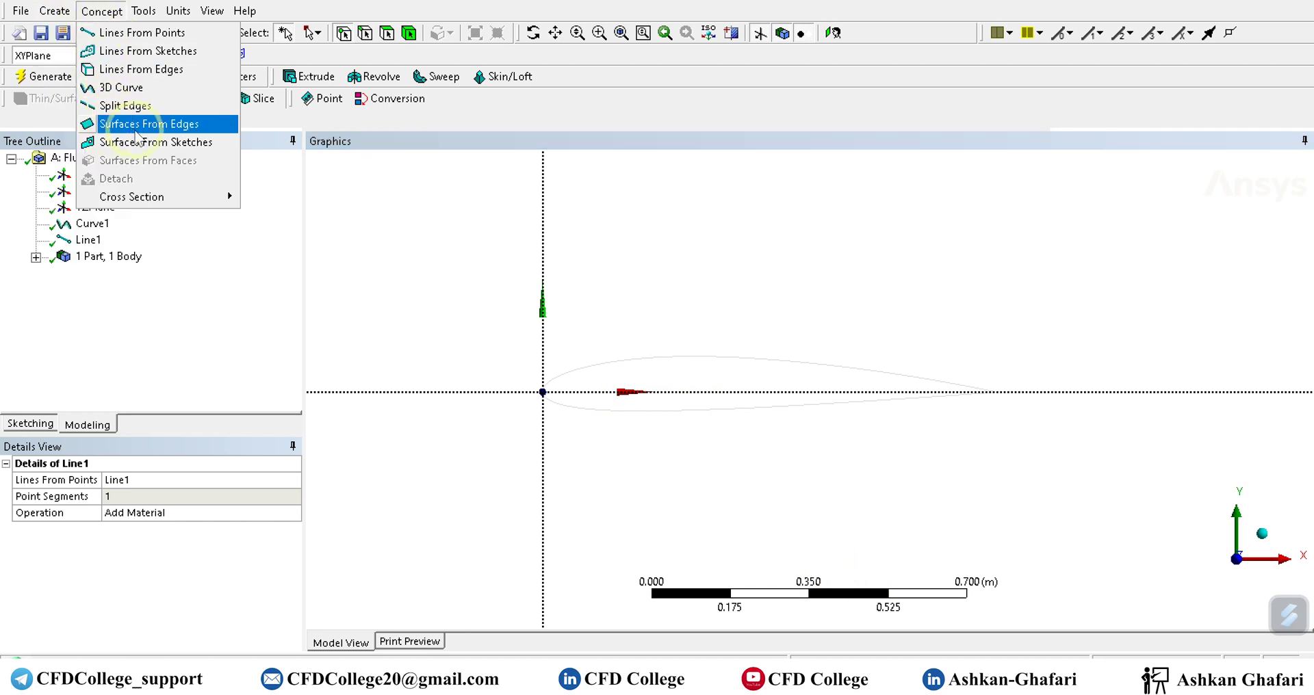
{"action": "left_click", "coordinate": [140, 125]}
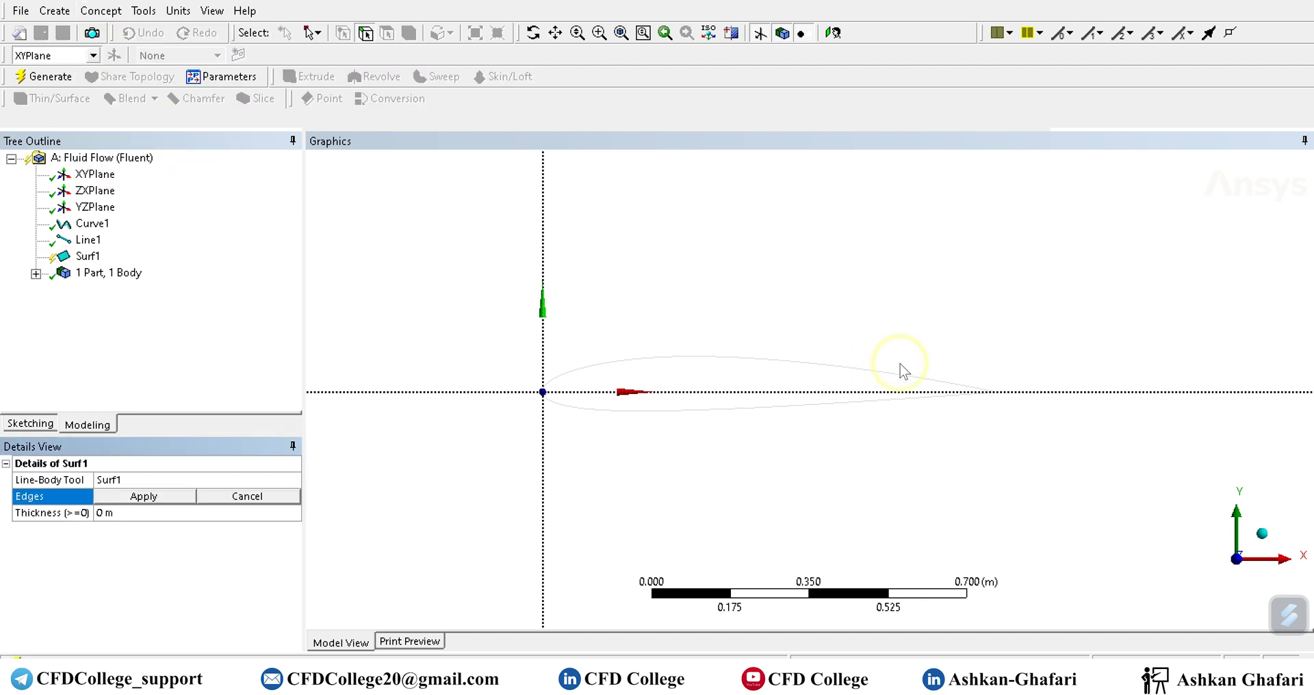
{"action": "left_click", "coordinate": [918, 382]}
{"action": "scroll", "coordinate": [1029, 399], "scroll_direction": "up", "scroll_amount": 3}
{"action": "middle_click_drag", "start_coordinate": [1029, 399], "coordinate": [622, 353], "text": "ctrl"}
{"action": "scroll", "coordinate": [807, 361], "scroll_direction": "up", "scroll_amount": 8}
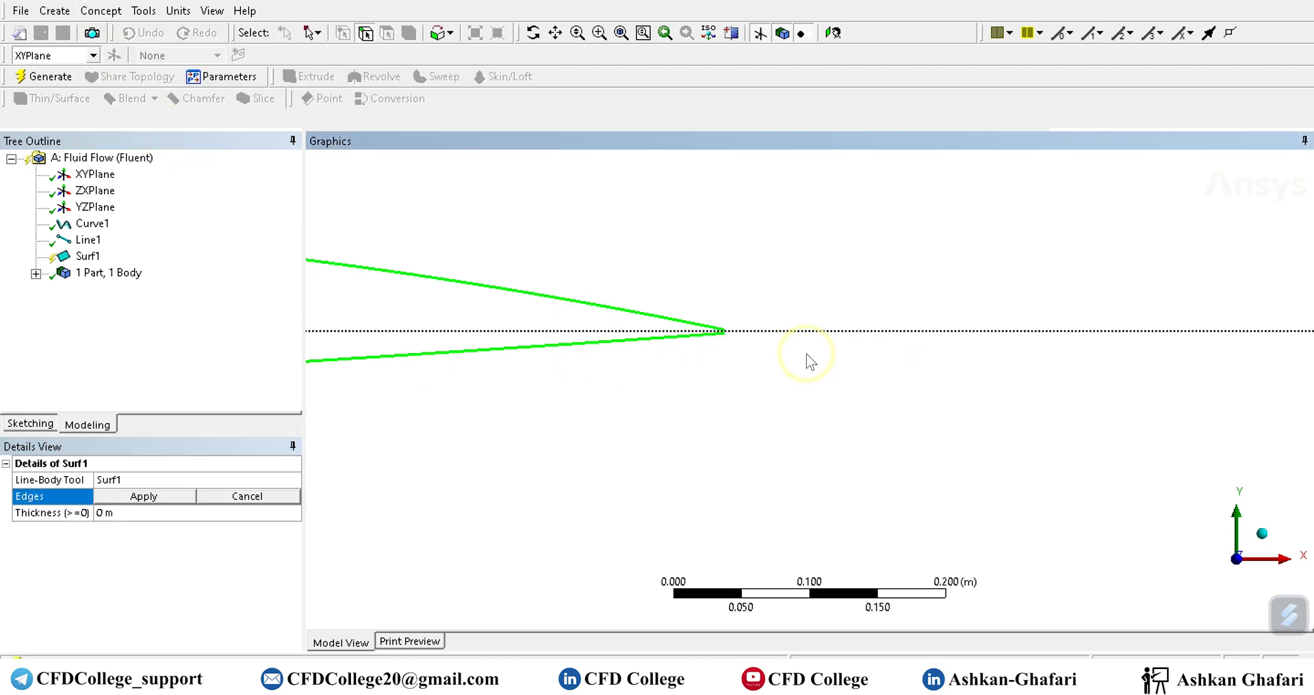
{"action": "middle_click_drag", "start_coordinate": [702, 324], "coordinate": [821, 367], "text": "ctrl"}
{"action": "scroll", "coordinate": [821, 367], "scroll_direction": "up", "scroll_amount": 5}
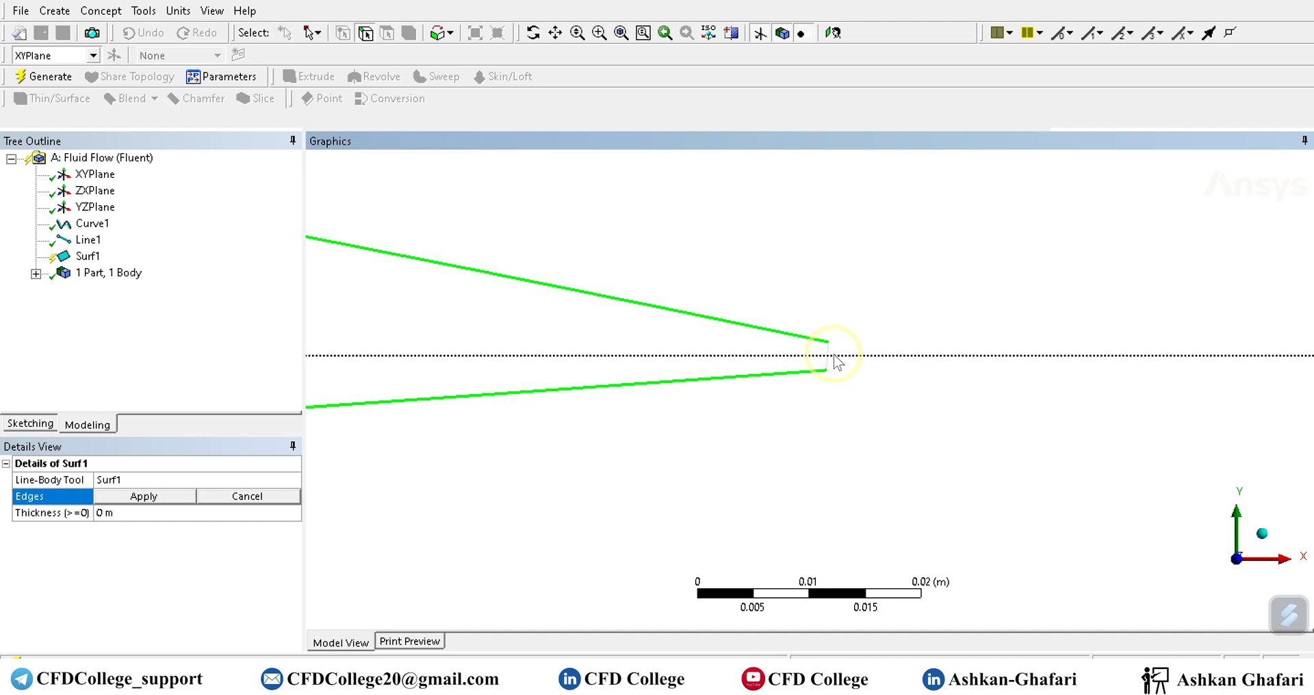
{"action": "left_click", "coordinate": [144, 496]}
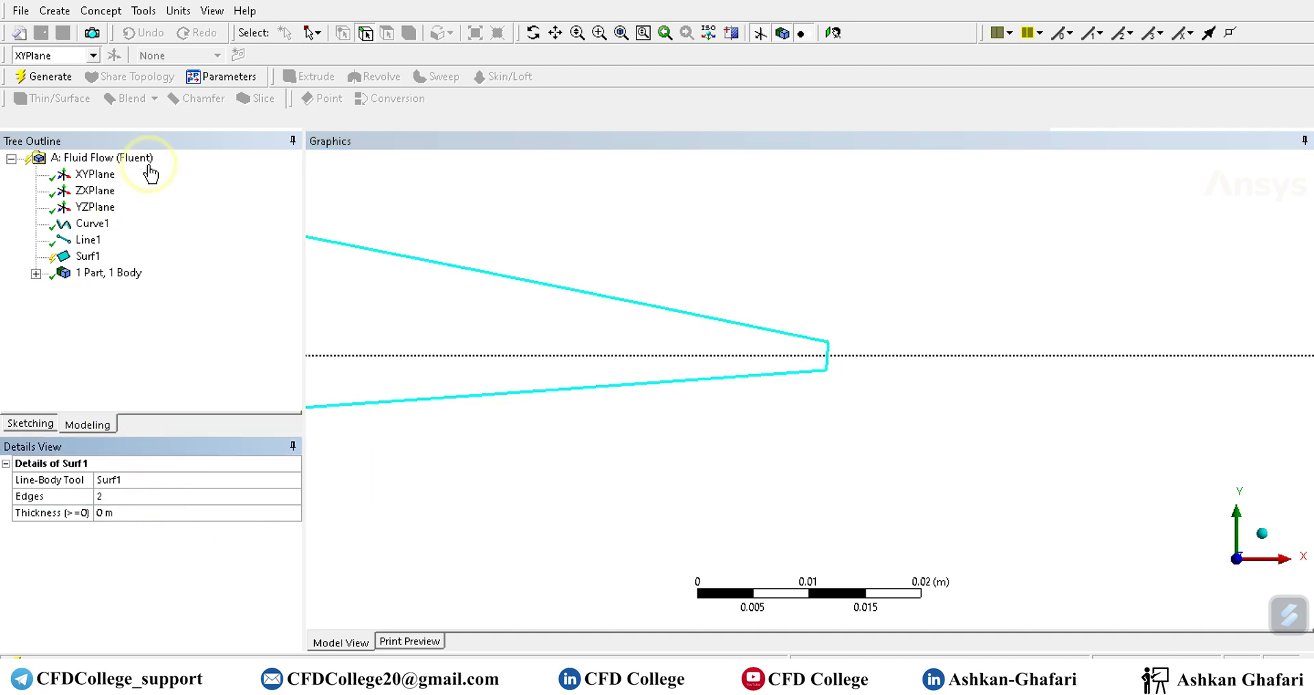
{"action": "left_click", "coordinate": [45, 76]}
Step: Suppress the Line Body so only the airfoil's Surface Body remains active, and face the XY plane
{"action": "scroll", "coordinate": [947, 311], "scroll_direction": "down", "scroll_amount": 15}
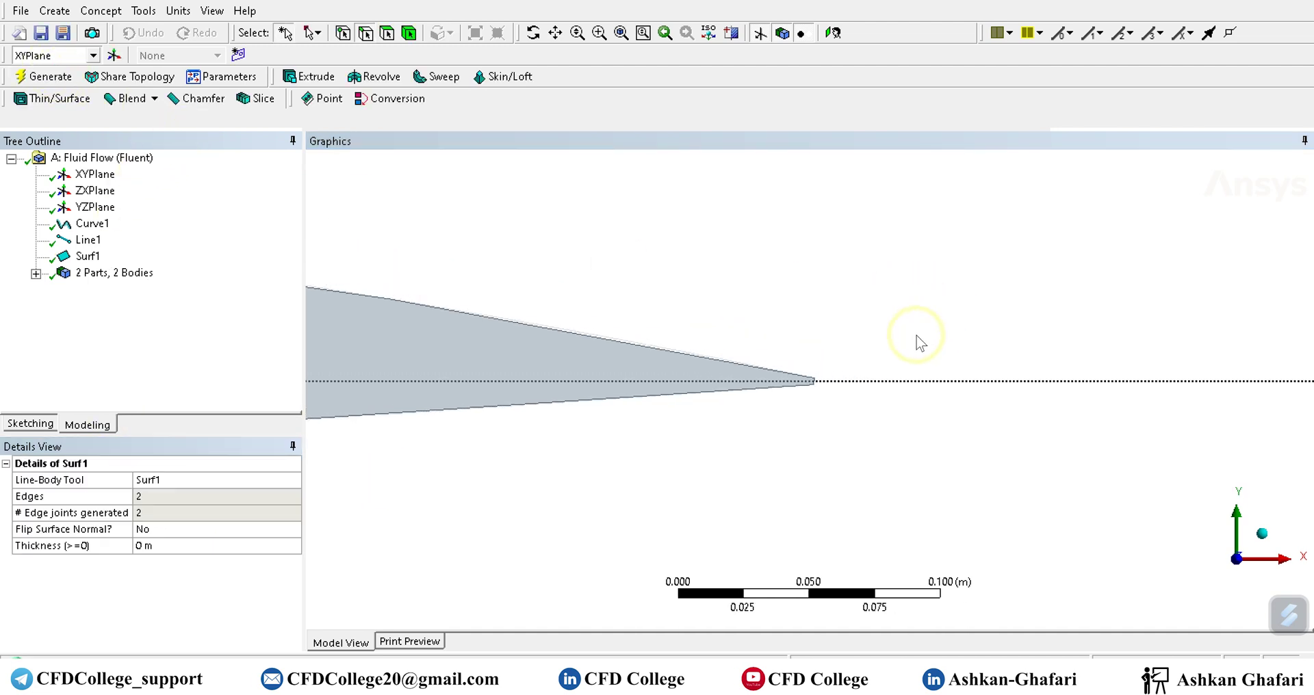
{"action": "middle_click_drag", "start_coordinate": [786, 413], "coordinate": [739, 397]}
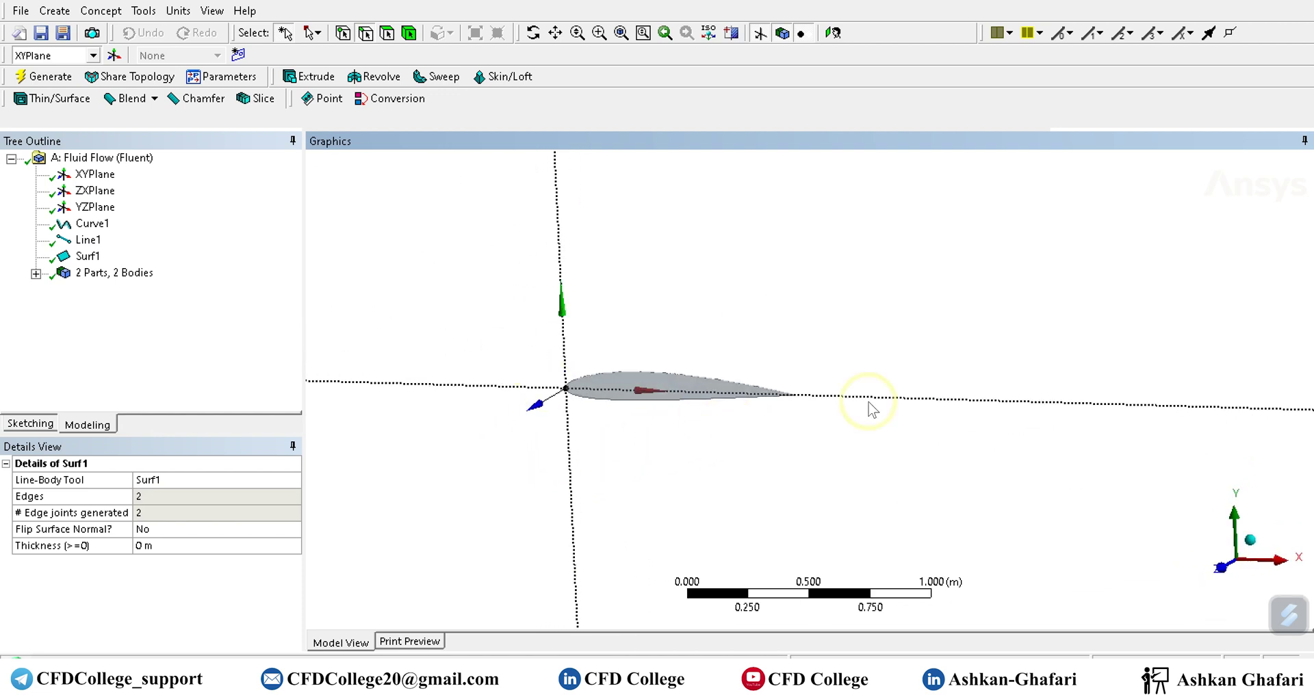
{"action": "left_click", "coordinate": [35, 273]}
{"action": "right_click", "coordinate": [116, 294]}
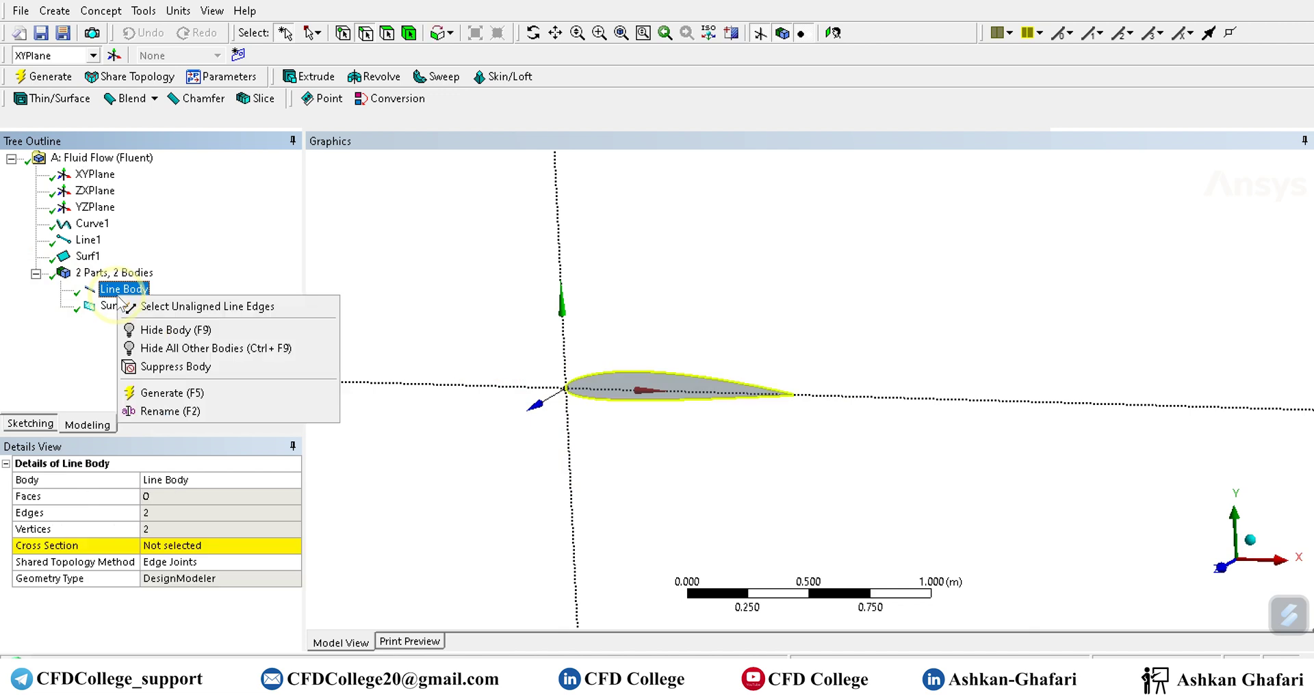
{"action": "left_click", "coordinate": [173, 367]}
{"action": "left_click", "coordinate": [502, 508]}
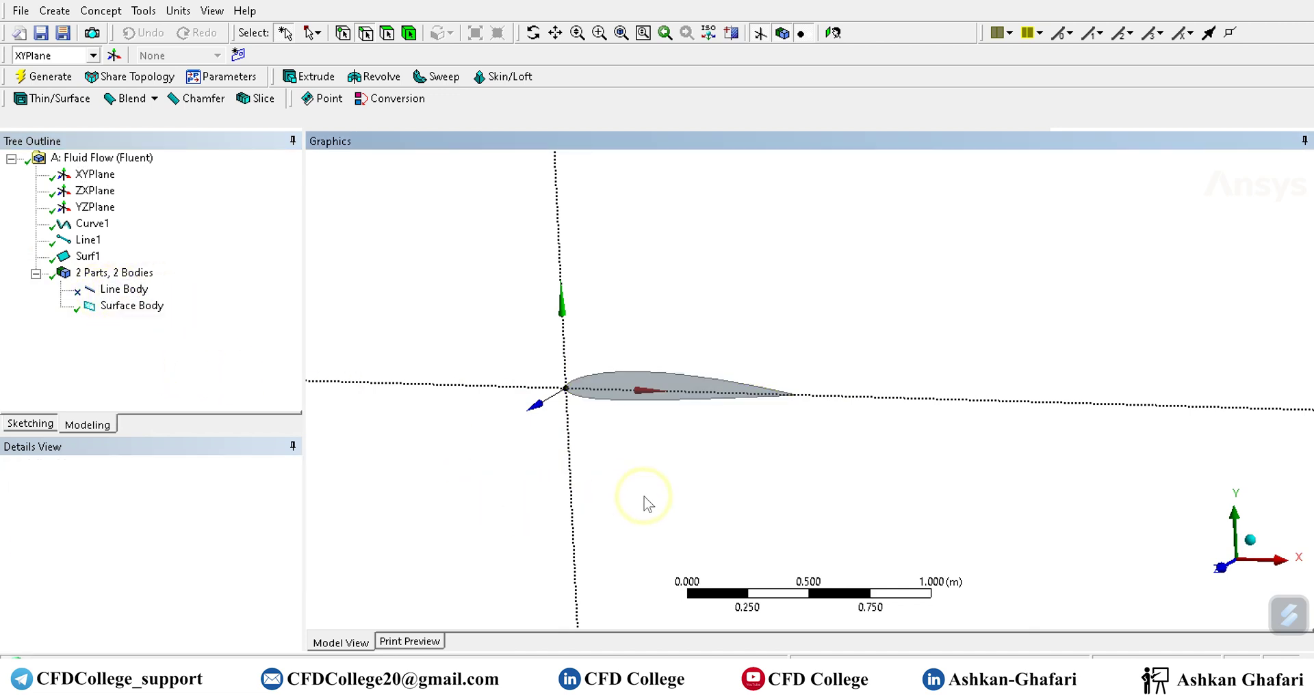
{"action": "middle_click_drag", "start_coordinate": [935, 461], "coordinate": [835, 470]}
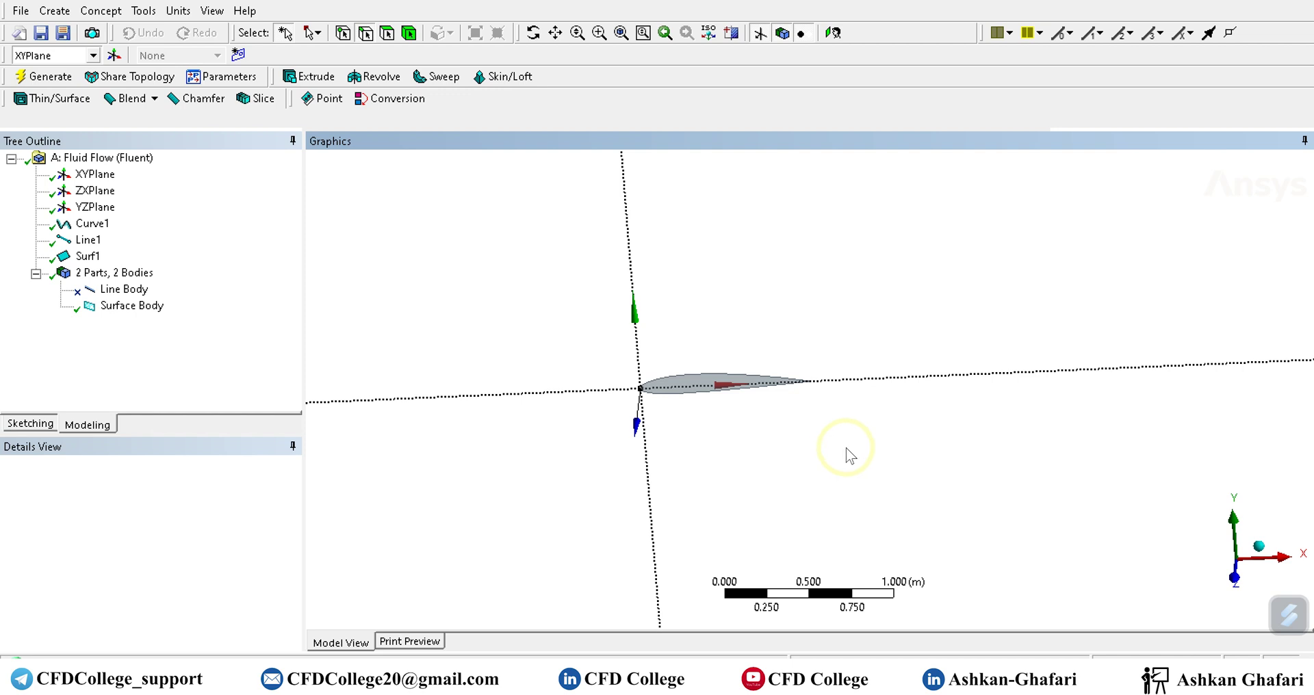
{"action": "left_click", "coordinate": [1236, 579]}
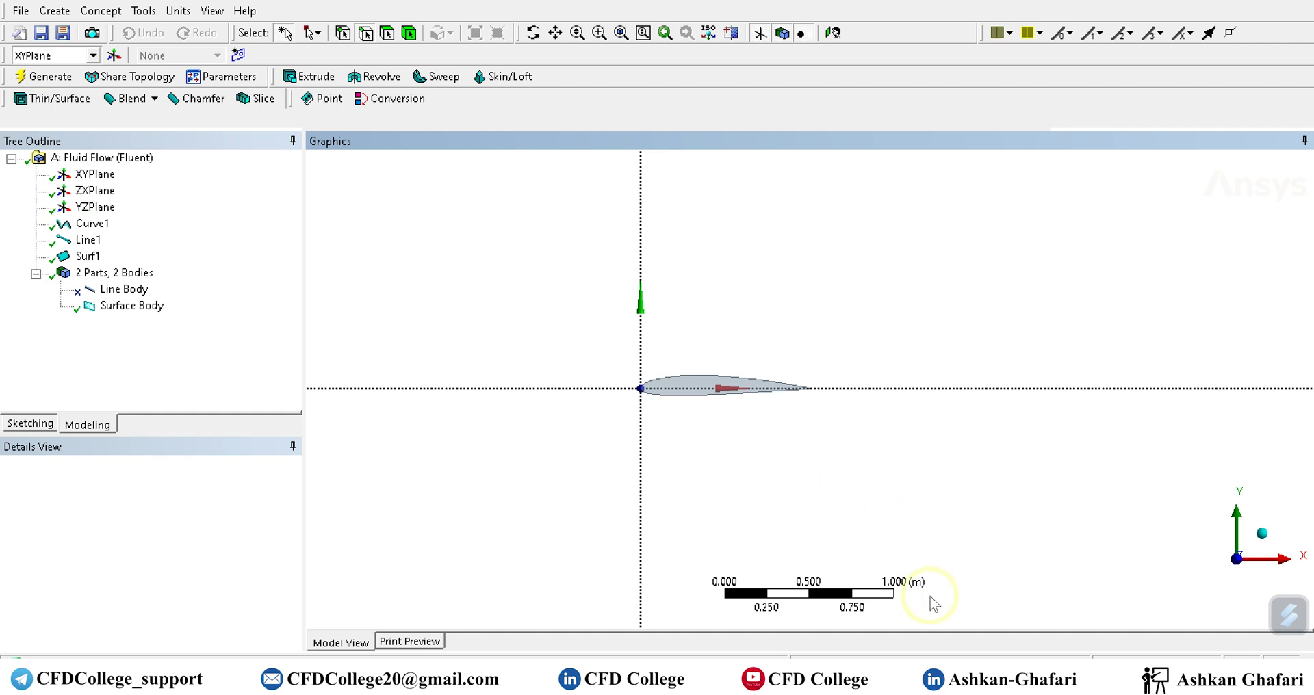
Step: Review the NACA 2412 coordinates and profile chart in the Excel workbook Book1, and switch to the Workbench project
{"action": "mouse_move", "coordinate": [965, 681]}
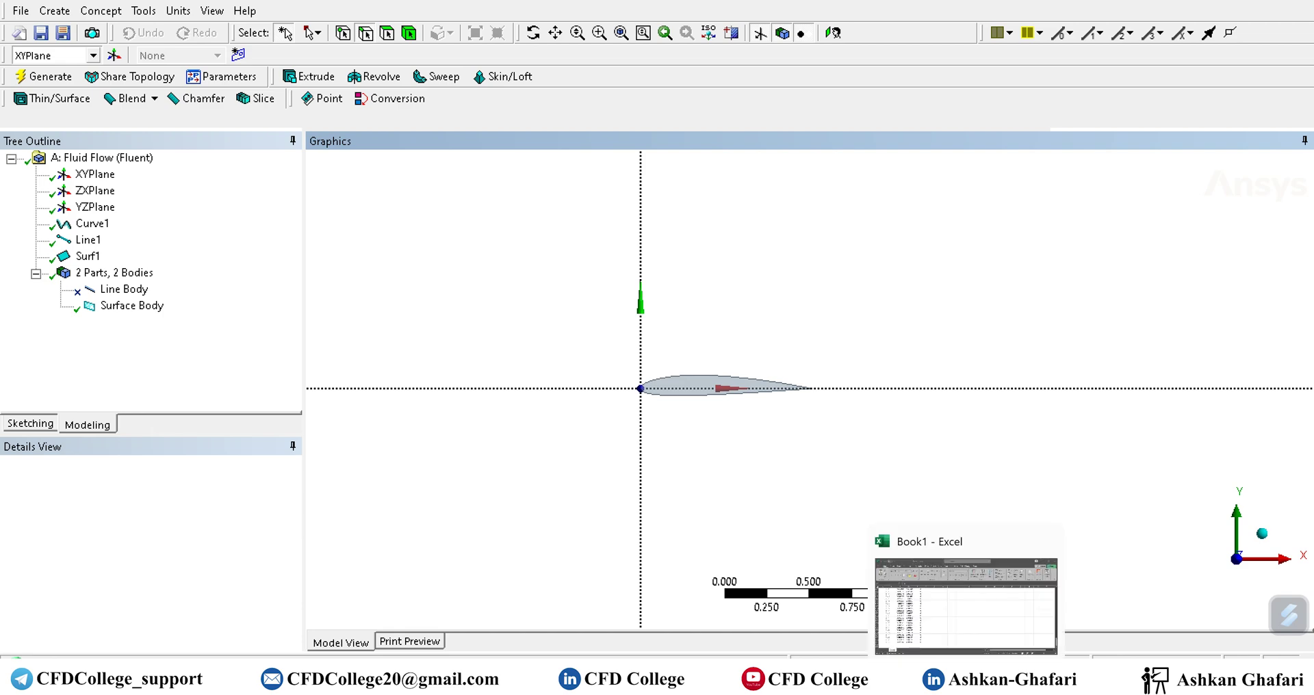
{"action": "left_click", "coordinate": [966, 606]}
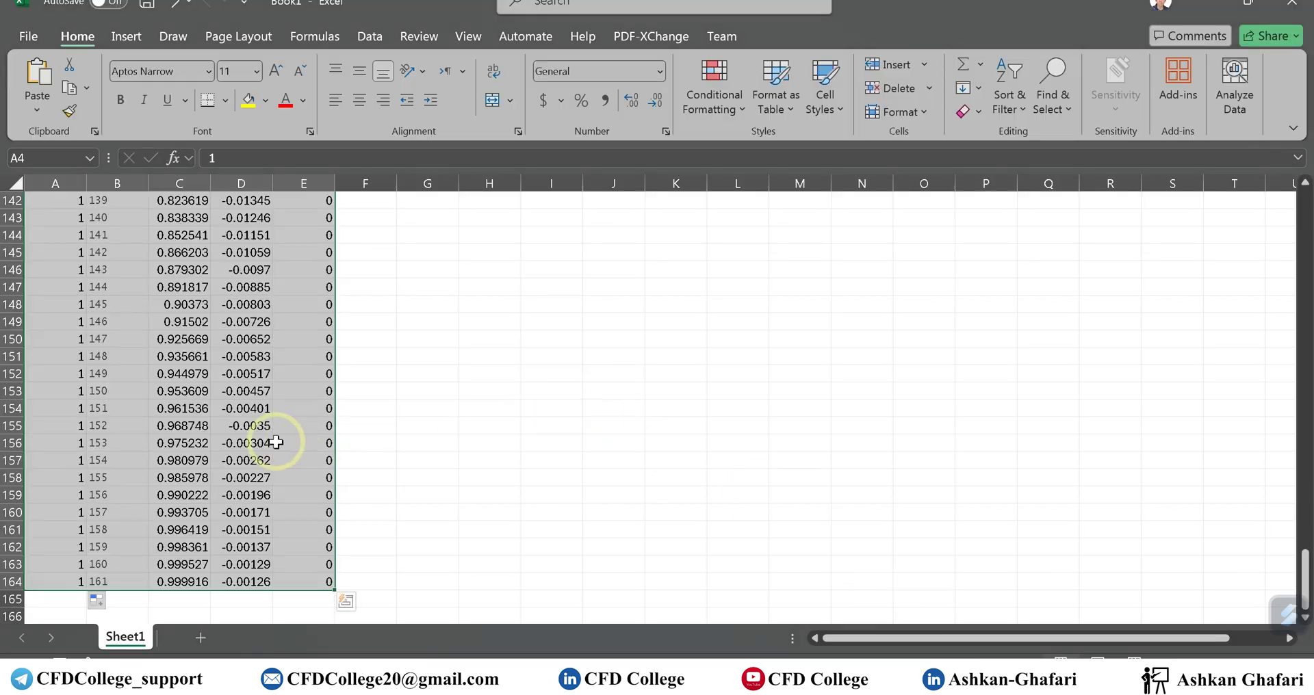
{"action": "scroll", "coordinate": [276, 443], "scroll_direction": "up", "scroll_amount": 20}
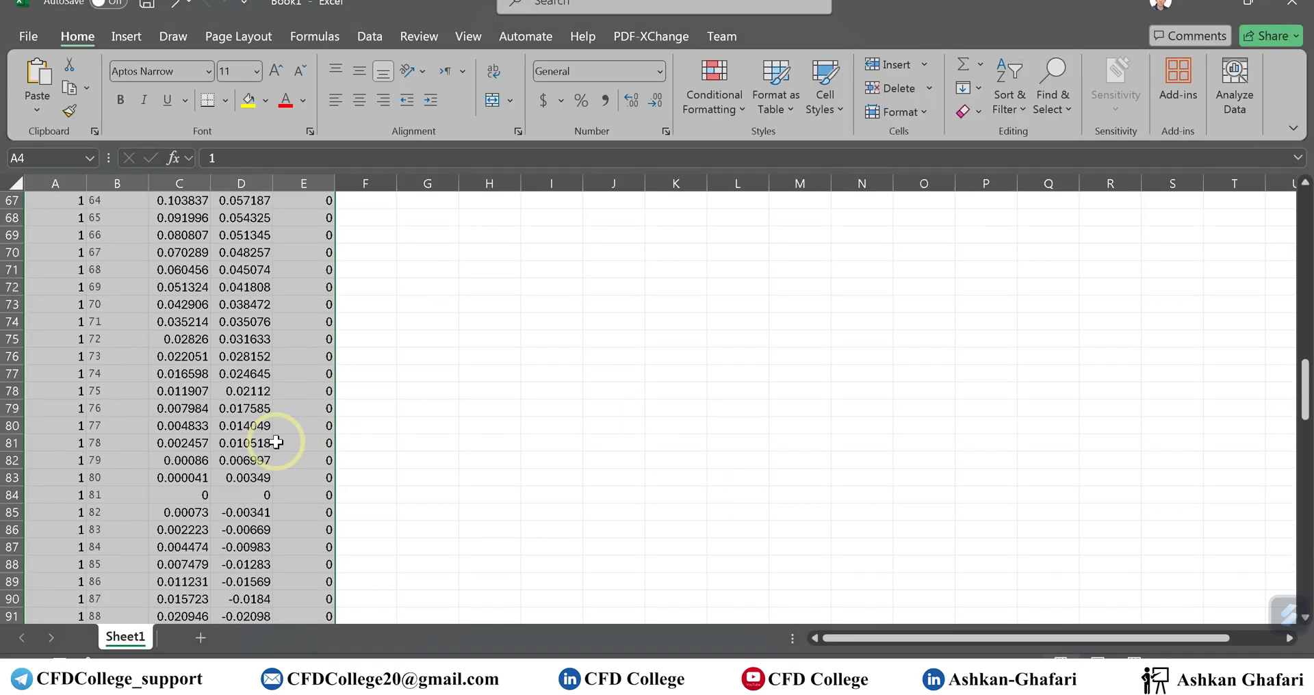
{"action": "scroll", "coordinate": [276, 443], "scroll_direction": "up", "scroll_amount": 15}
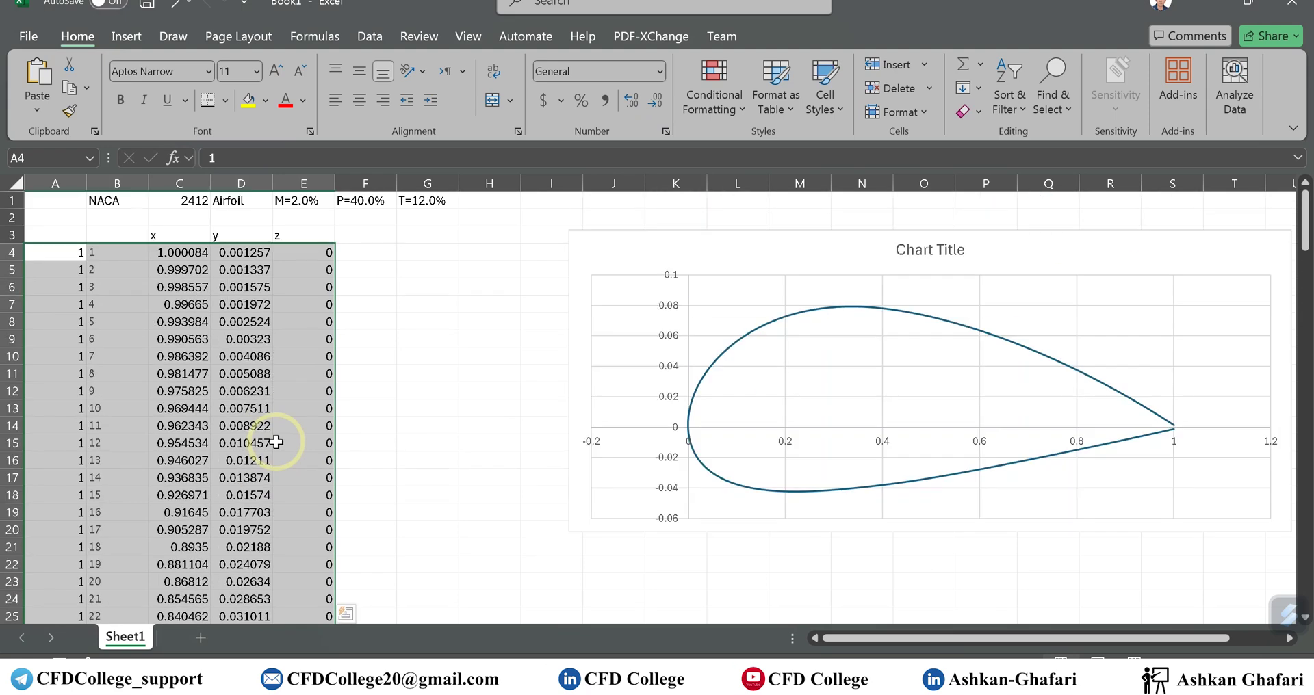
{"action": "left_click", "coordinate": [425, 288]}
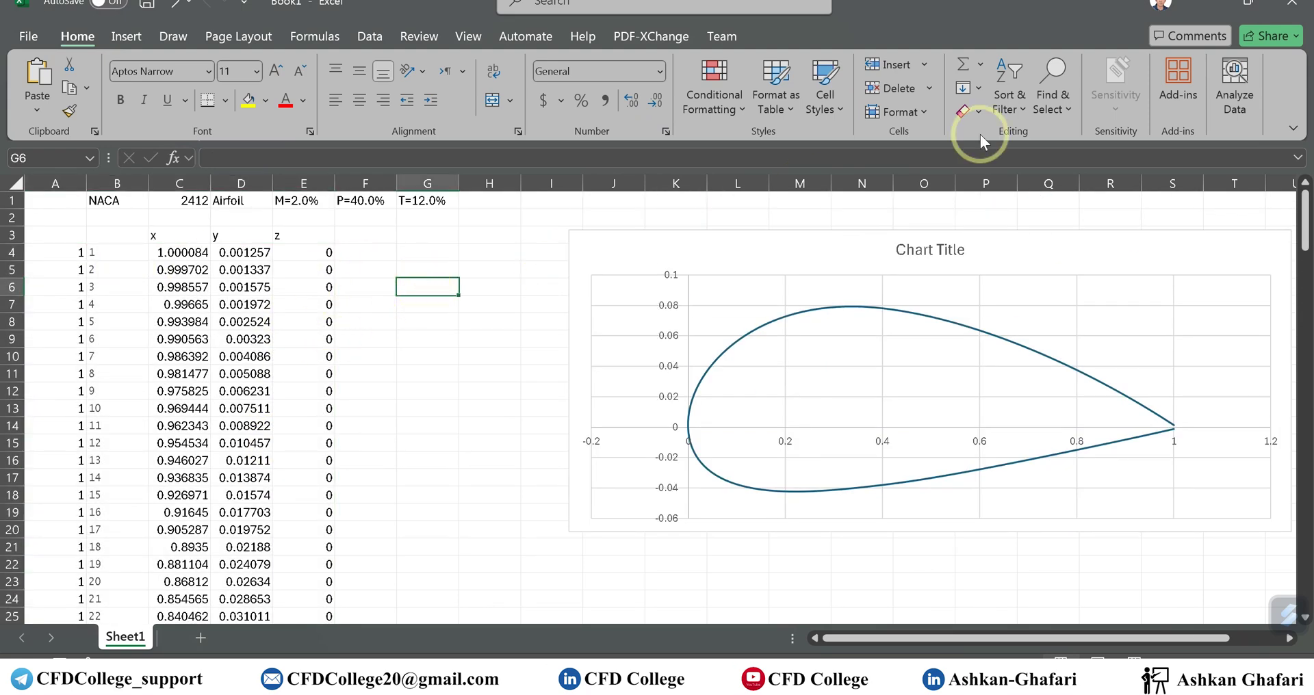
{"action": "left_click", "coordinate": [1204, 6]}
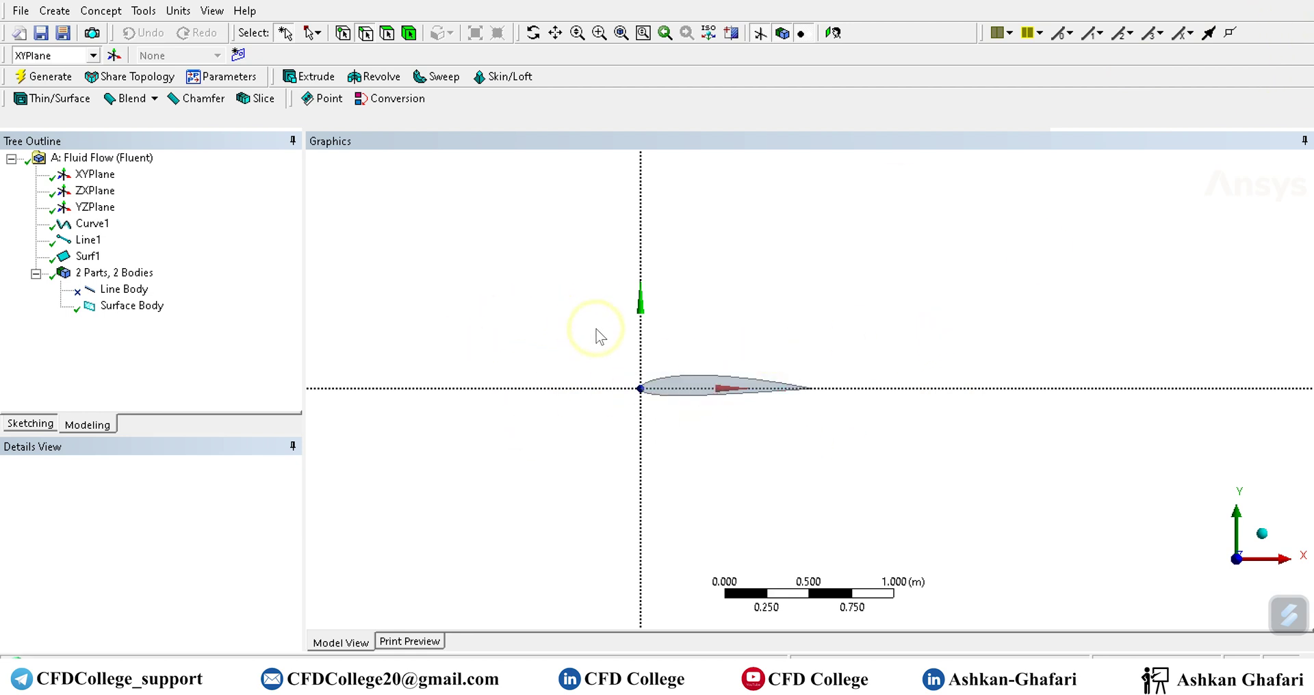
{"action": "key", "text": "alt+Tab"}
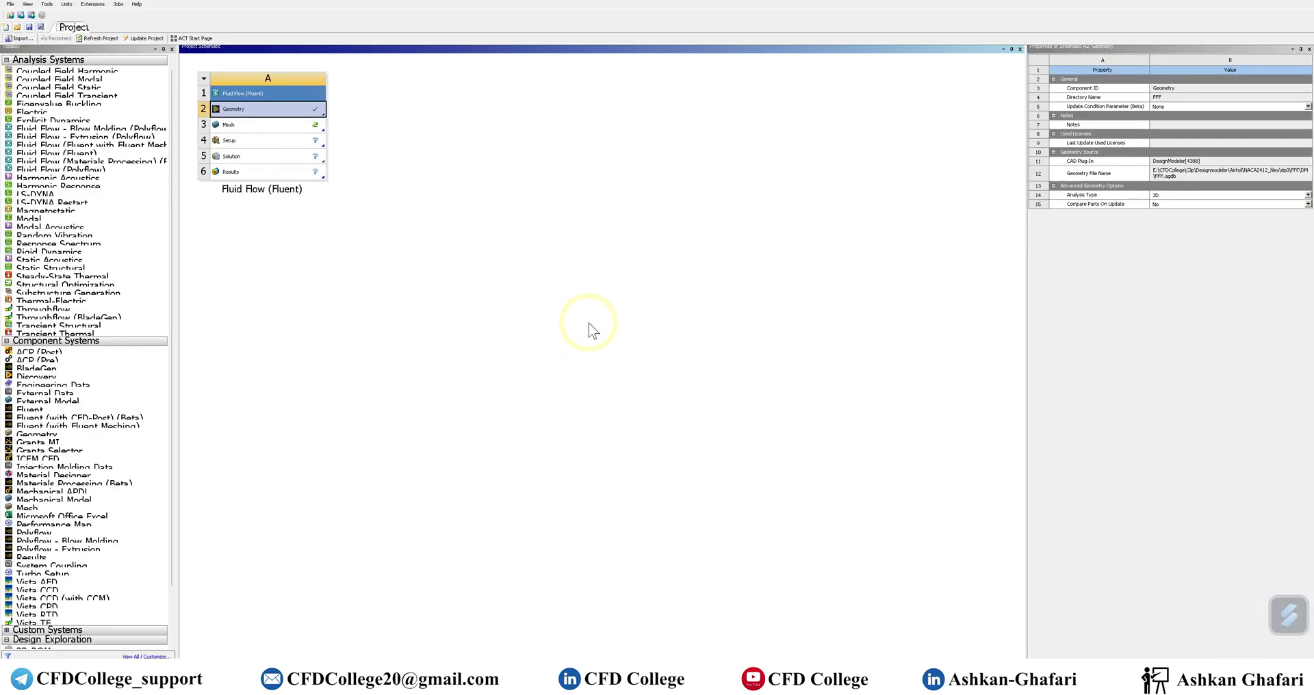